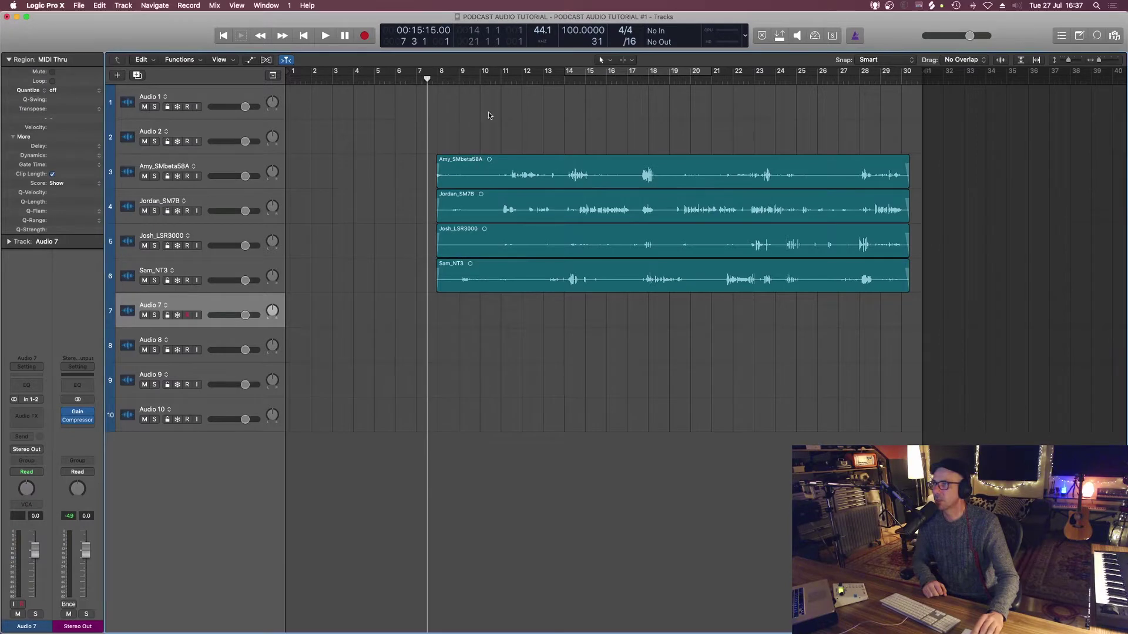
# Enlarge the track heights and move the playhead to bar 8, where the four voice recordings begin.
pyautogui.click(467, 174)
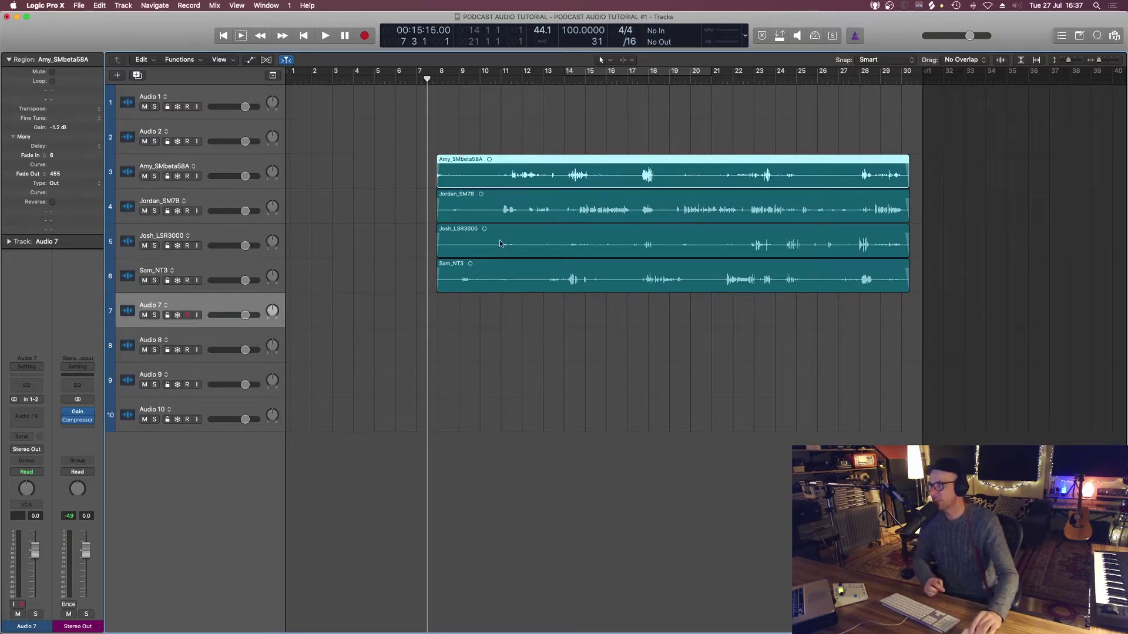
pyautogui.click(490, 208)
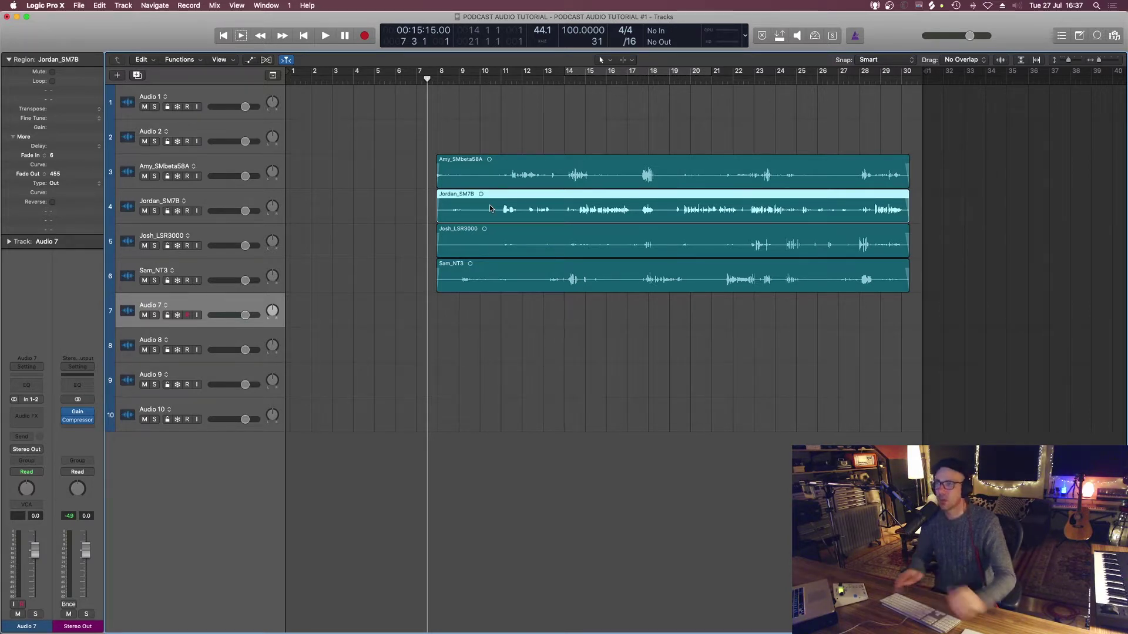
pyautogui.press('super+Down')
pyautogui.press('super+Up')
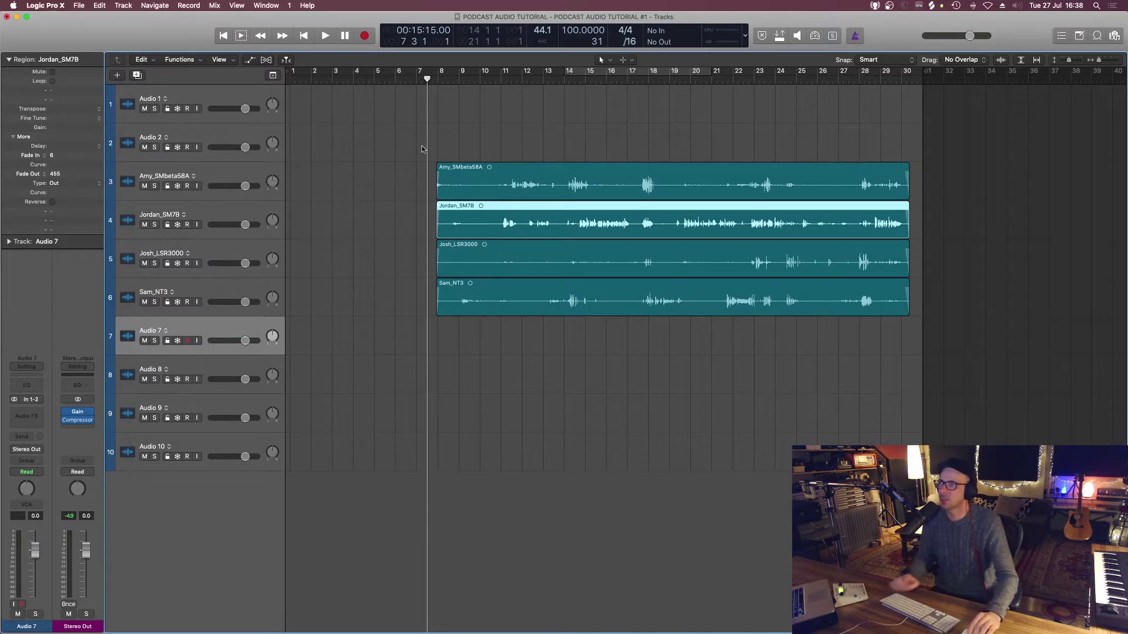
pyautogui.moveTo(427, 79); pyautogui.dragTo(438, 79)
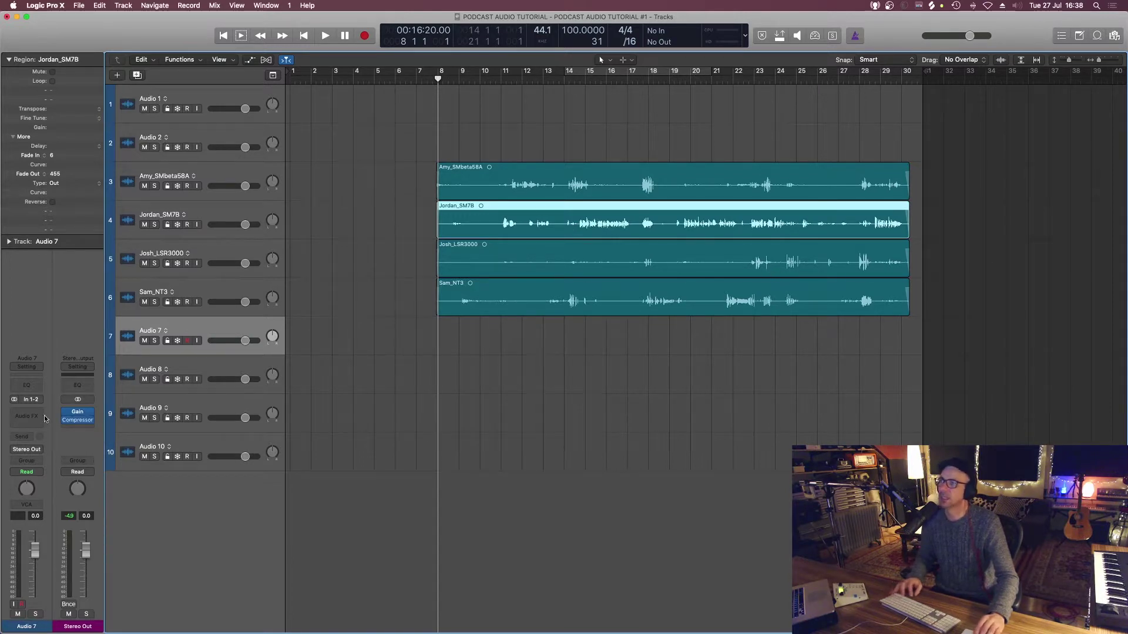
# Open the Compressor on the Stereo Out channel, raise its threshold to -13 dB and start playback.
pyautogui.click(74, 421)
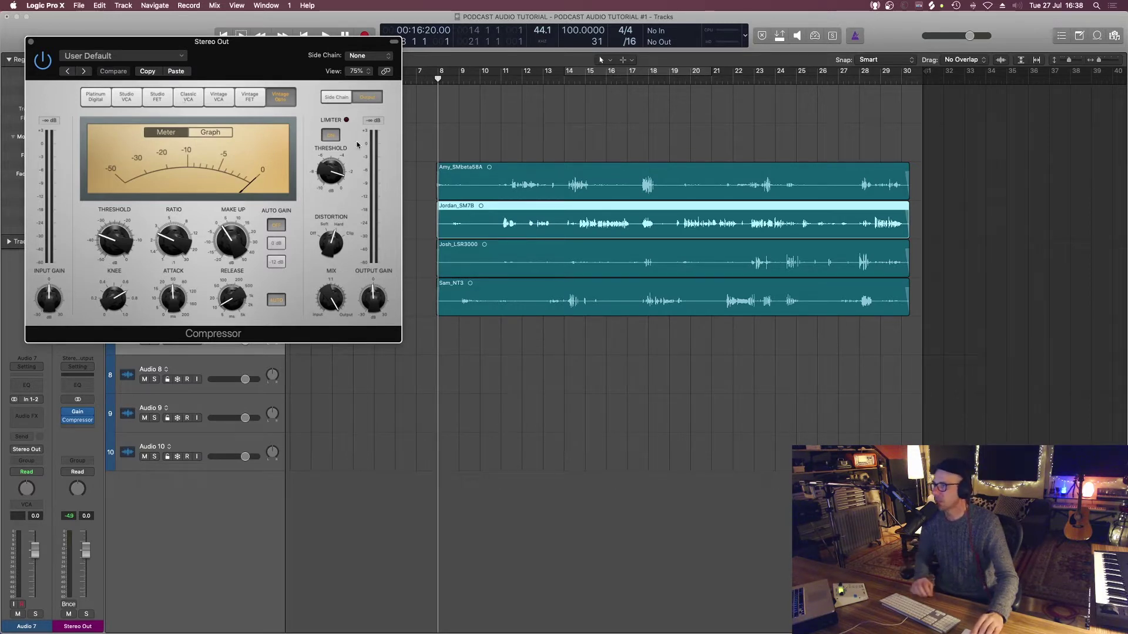
pyautogui.moveTo(340, 175); pyautogui.dragTo(340, 170)
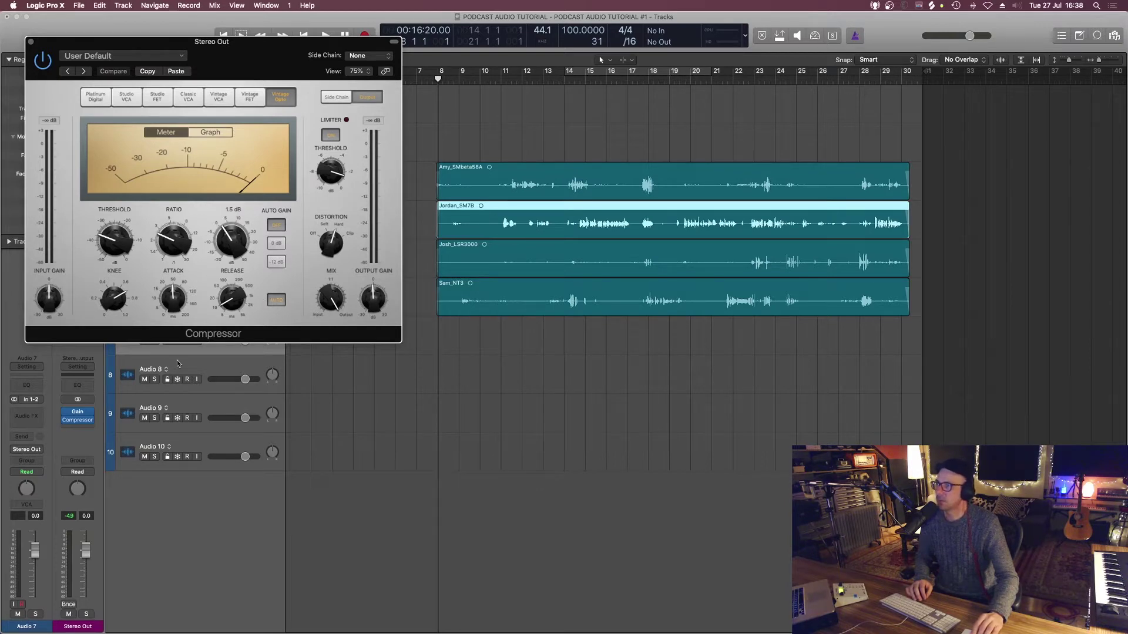
pyautogui.moveTo(111, 251); pyautogui.dragTo(108, 198)
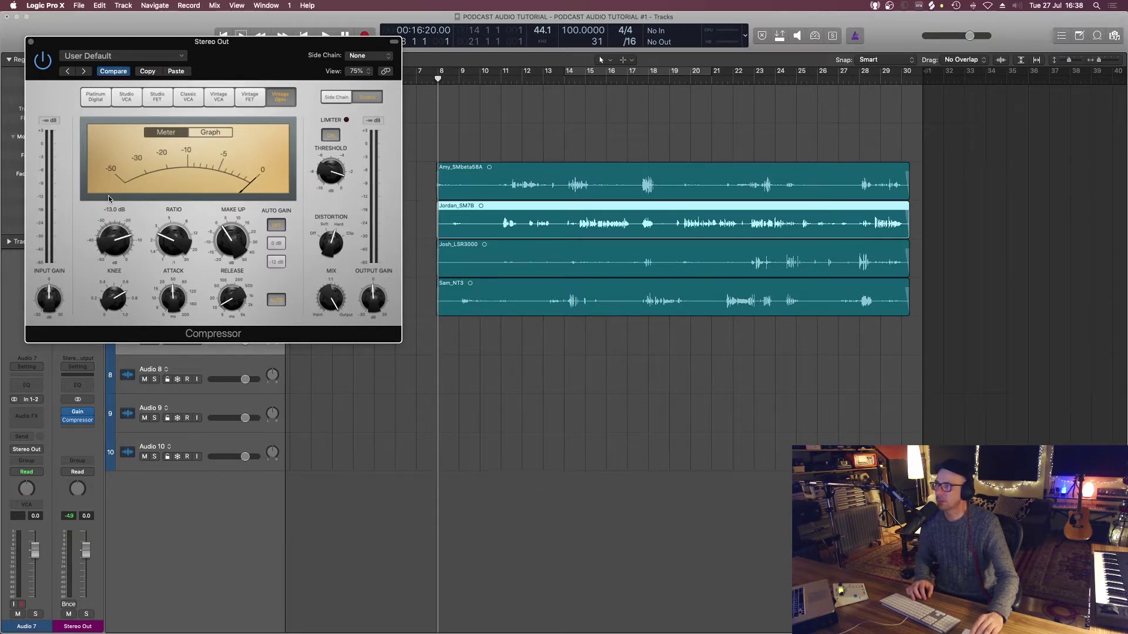
pyautogui.press('space')
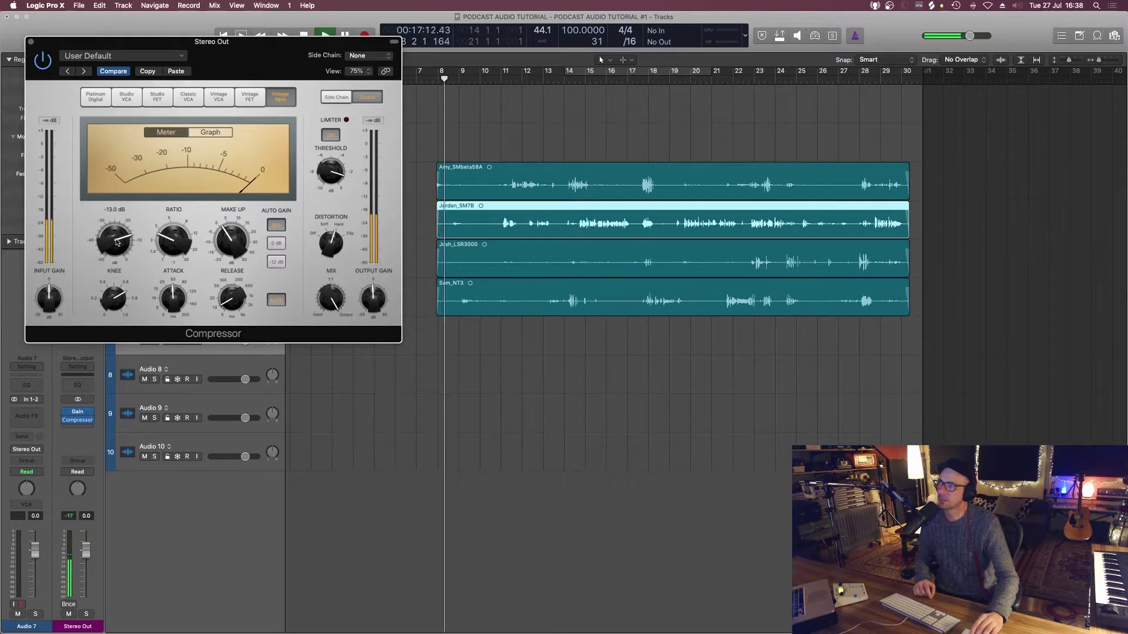
# Lower the Stereo Out compressor's threshold and set its knee to 0.5 while listening to the mix.
pyautogui.moveTo(117, 242); pyautogui.dragTo(116, 293)
pyautogui.click(115, 286)
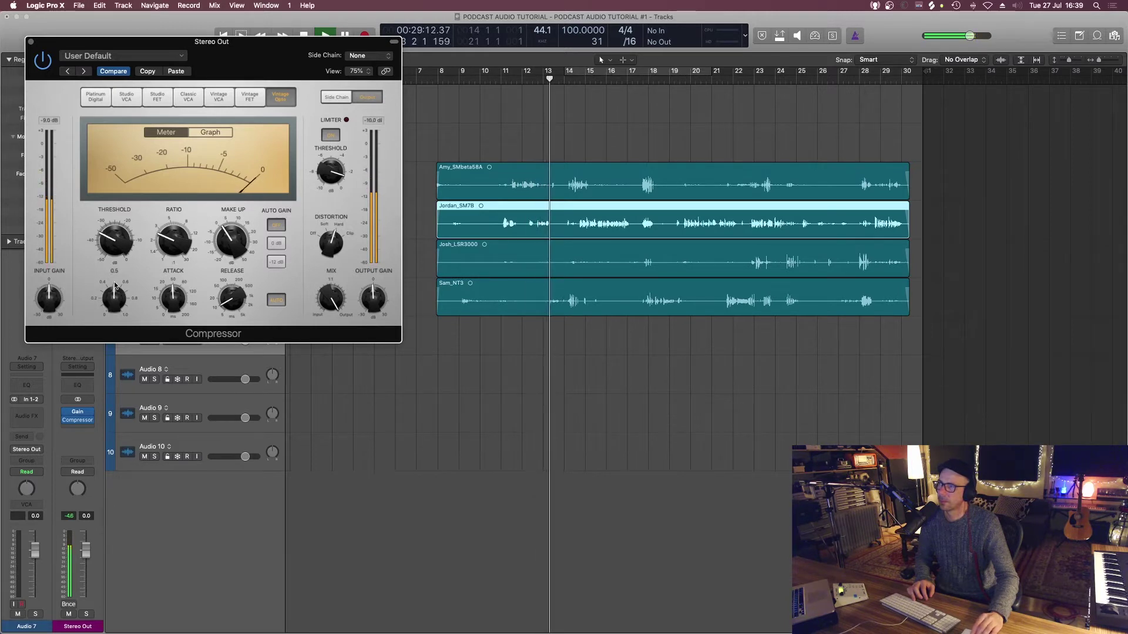
pyautogui.click(275, 301)
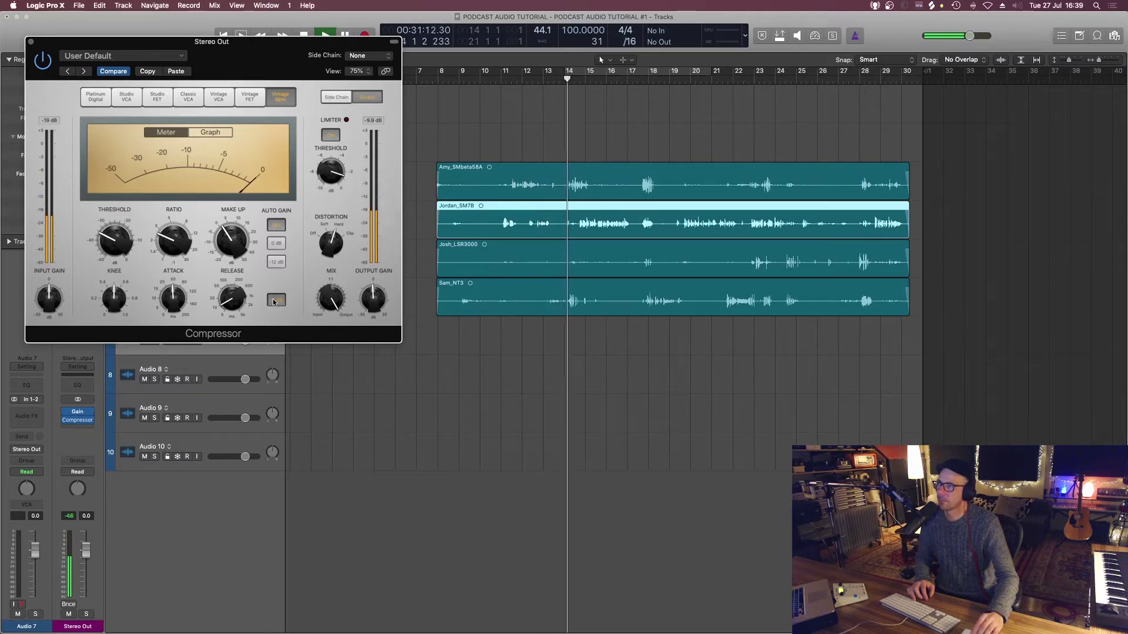
pyautogui.click(120, 293)
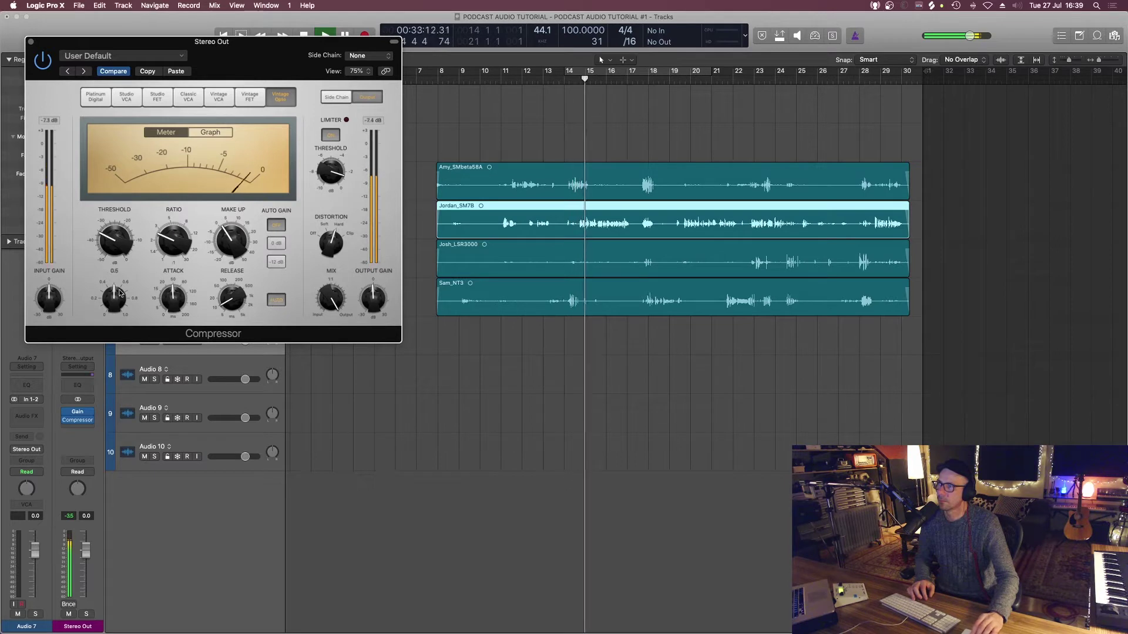
pyautogui.moveTo(124, 204)
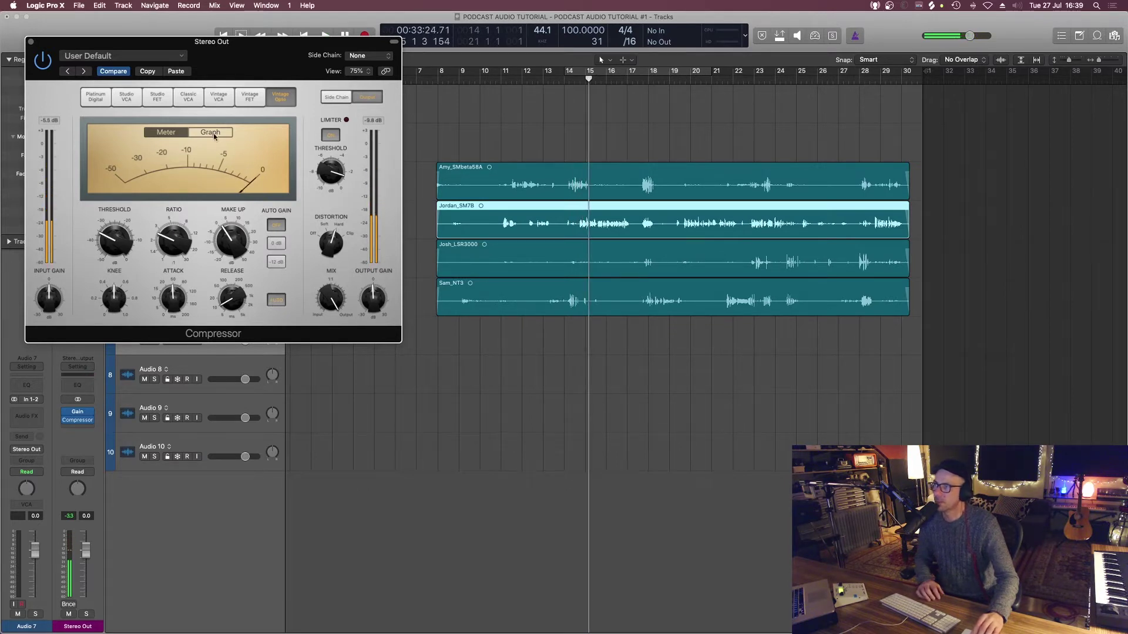
pyautogui.moveTo(120, 227)
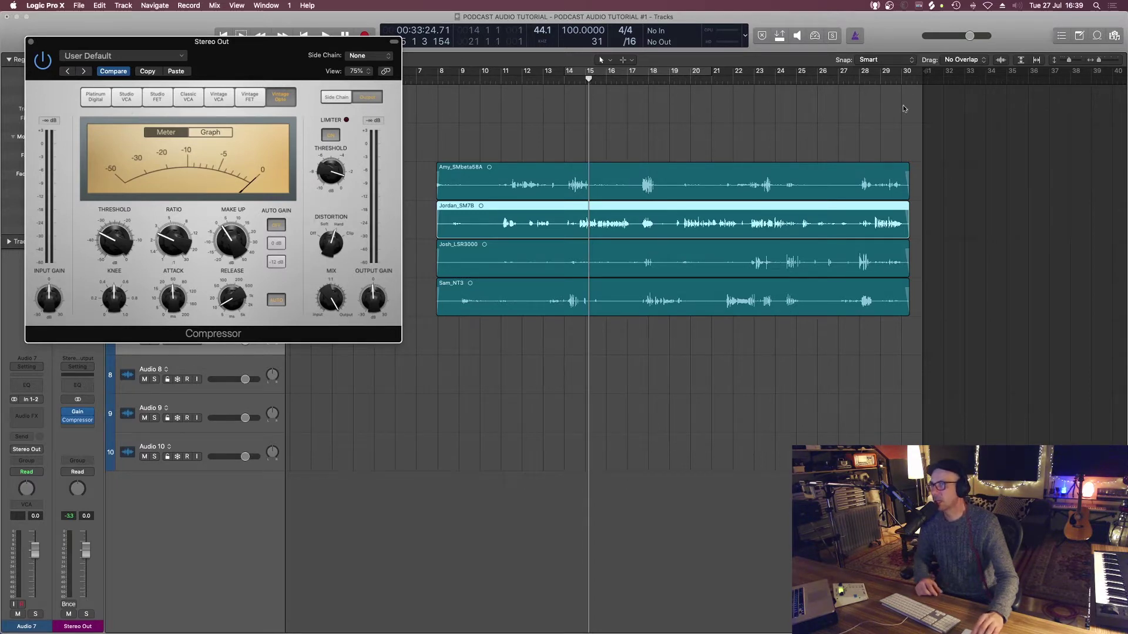
# Close the compressor and set a cycle range from bar 7 to bar 31 around the recordings.
pyautogui.moveTo(840, 73); pyautogui.dragTo(921, 72)
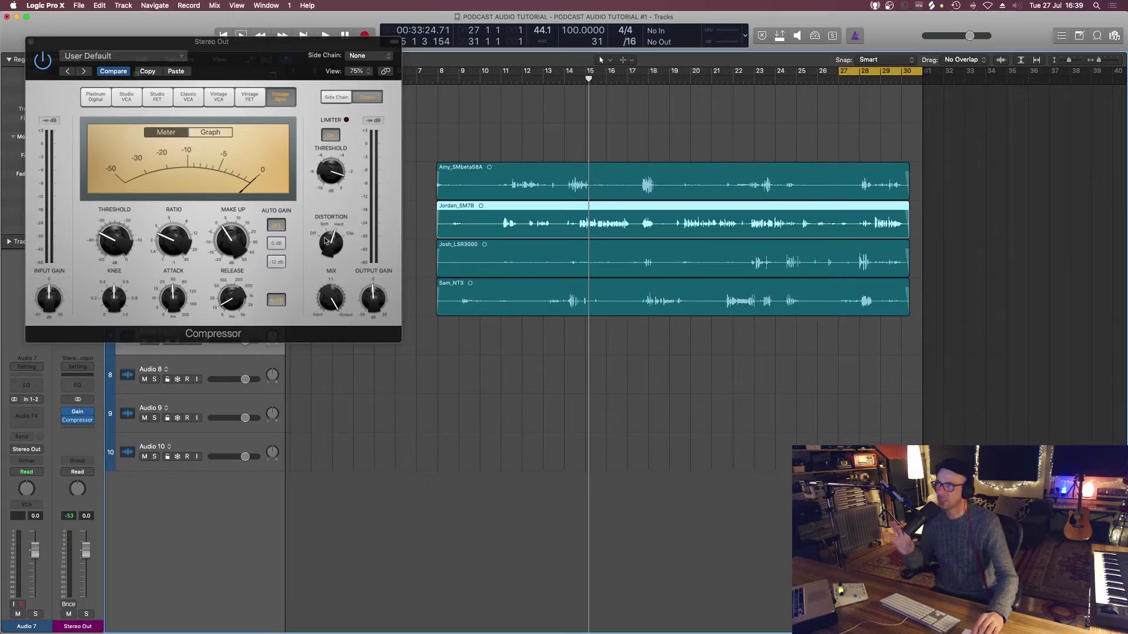
pyautogui.click(32, 43)
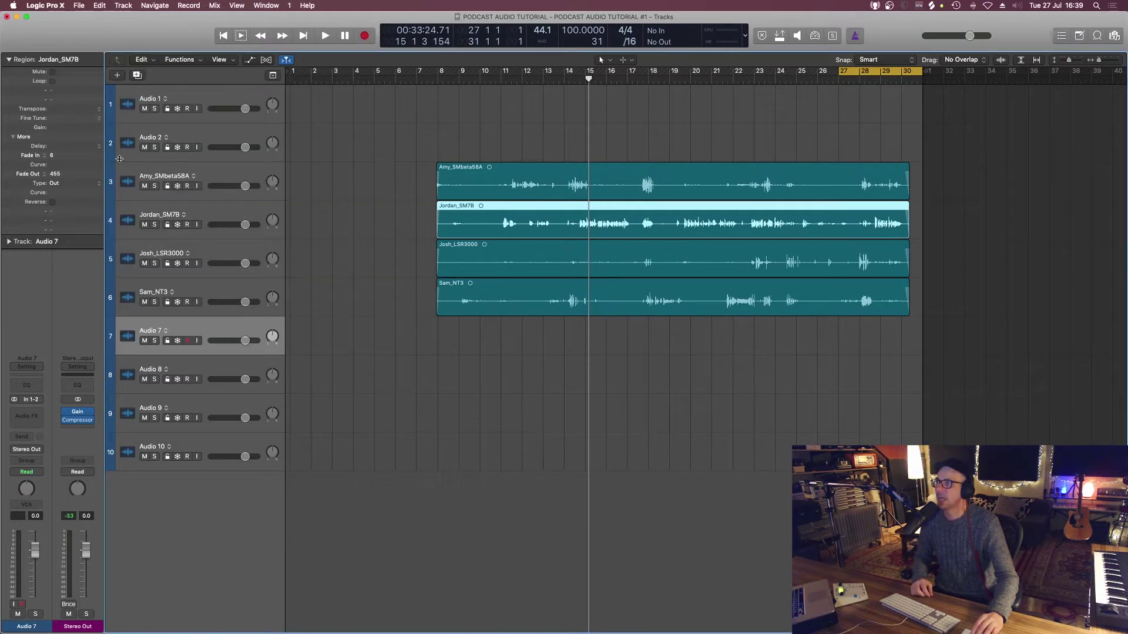
pyautogui.click(135, 172)
pyautogui.moveTo(414, 75); pyautogui.dragTo(416, 75)
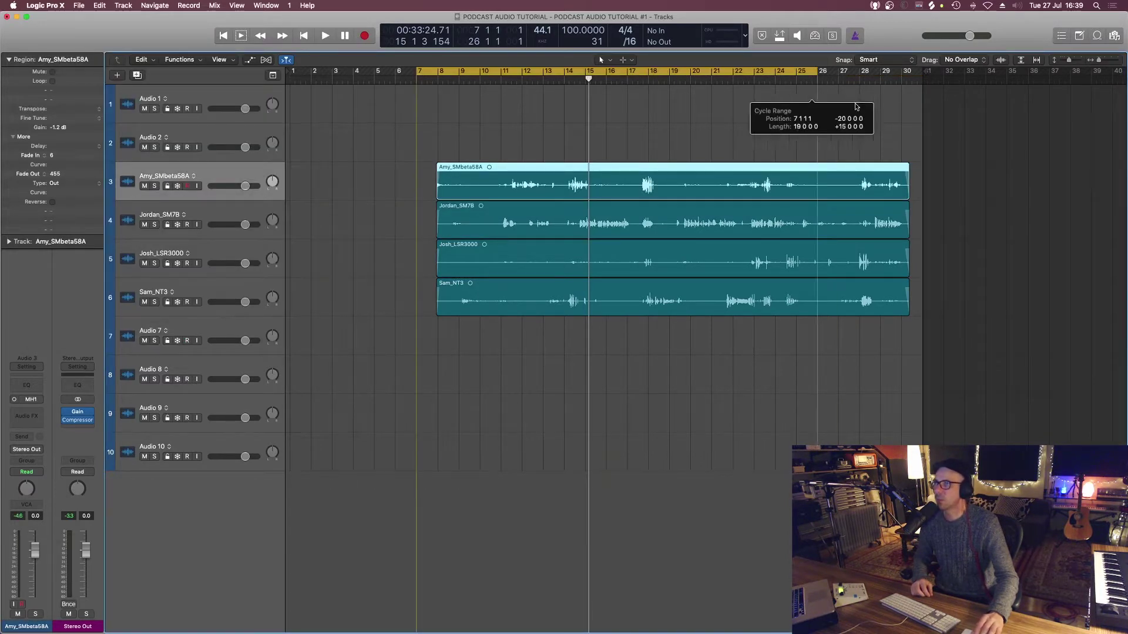
# Add a Channel EQ to the SMbeta58A track and enable its low-cut filter at 81 Hz.
pyautogui.click(31, 386)
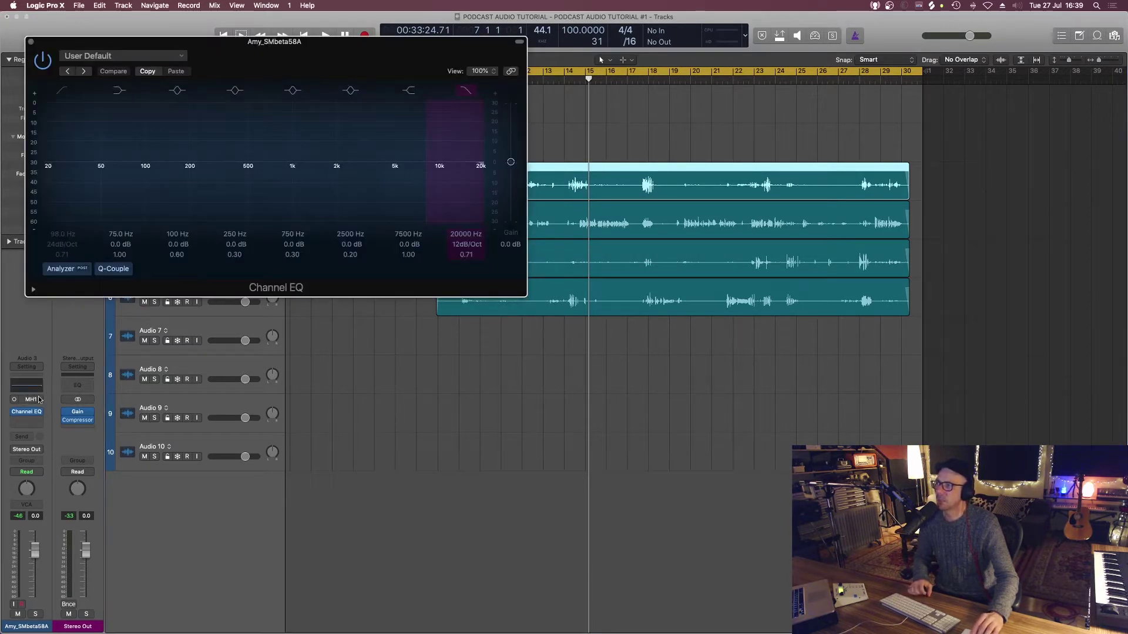
pyautogui.click(59, 91)
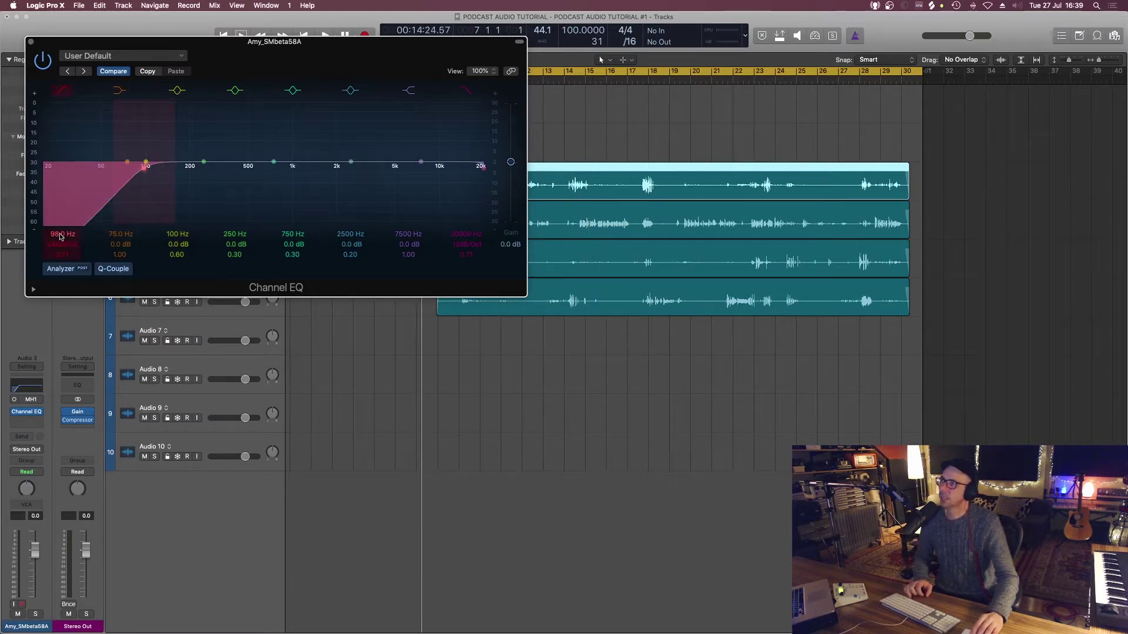
pyautogui.moveTo(60, 236); pyautogui.dragTo(60, 242)
pyautogui.click(59, 92)
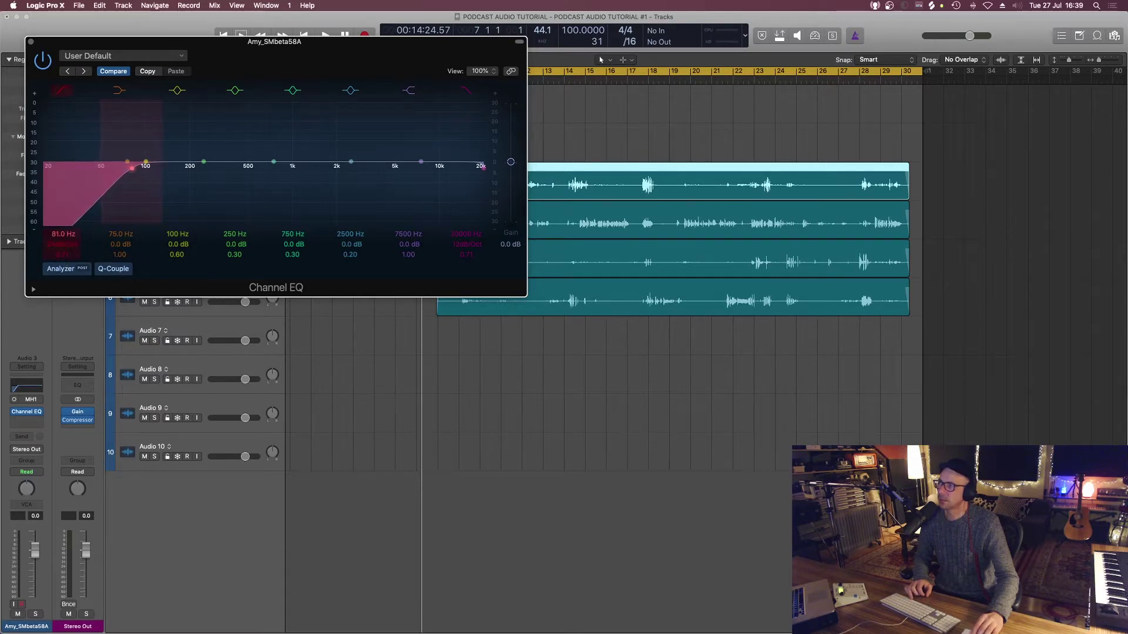
# Audition the filtered SMbeta58A track and copy its Channel EQ settings.
pyautogui.press('space')
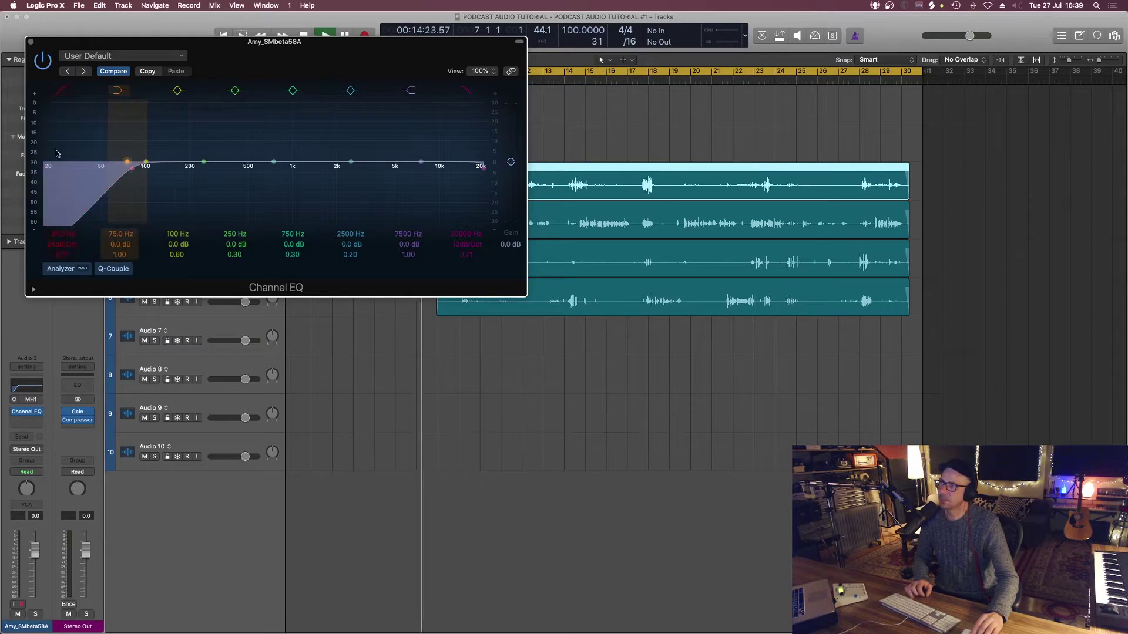
pyautogui.moveTo(41, 46); pyautogui.dragTo(351, 248)
pyautogui.press('space')
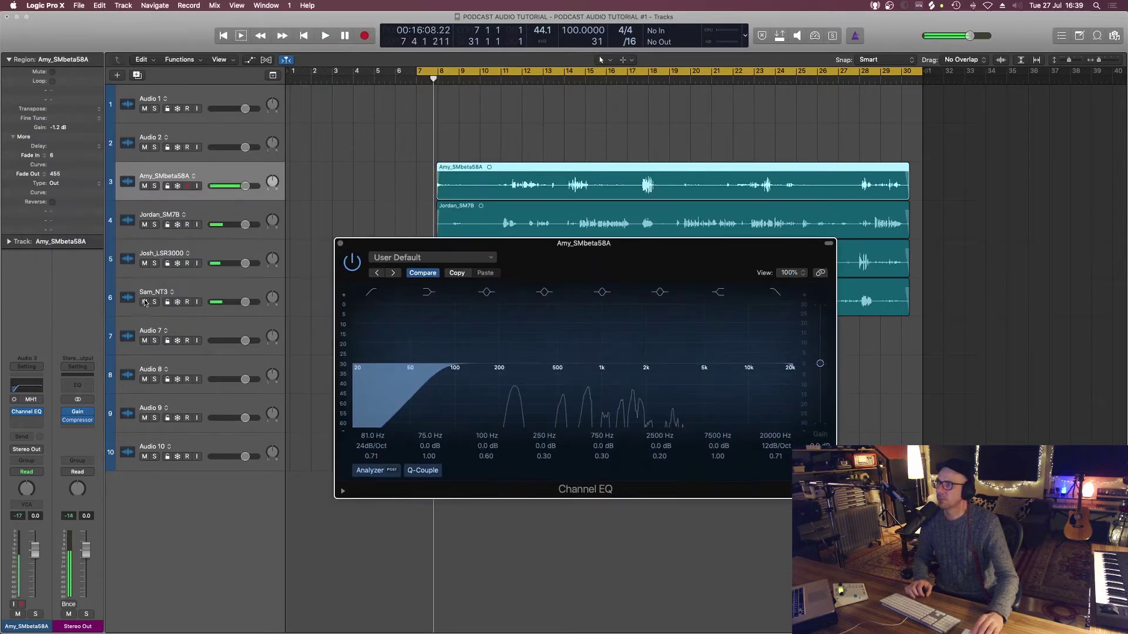
pyautogui.press('super+c')
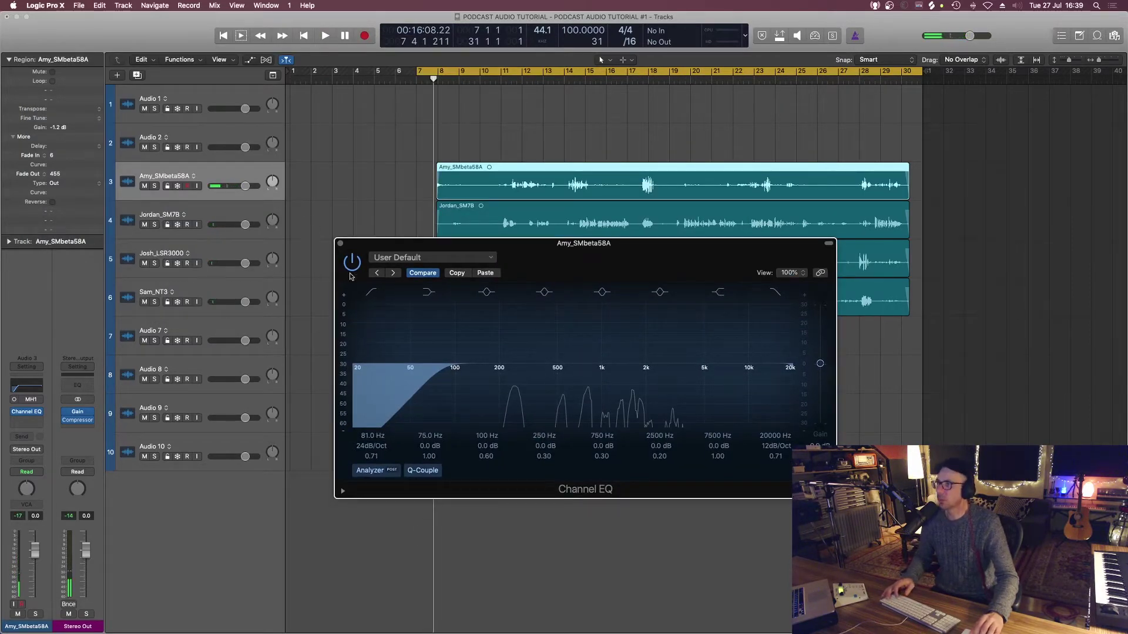
pyautogui.click(340, 243)
# Add a Channel EQ to the NT3 track and paste the copied low-cut settings into it while auditioning its recording in solo.
pyautogui.click(173, 283)
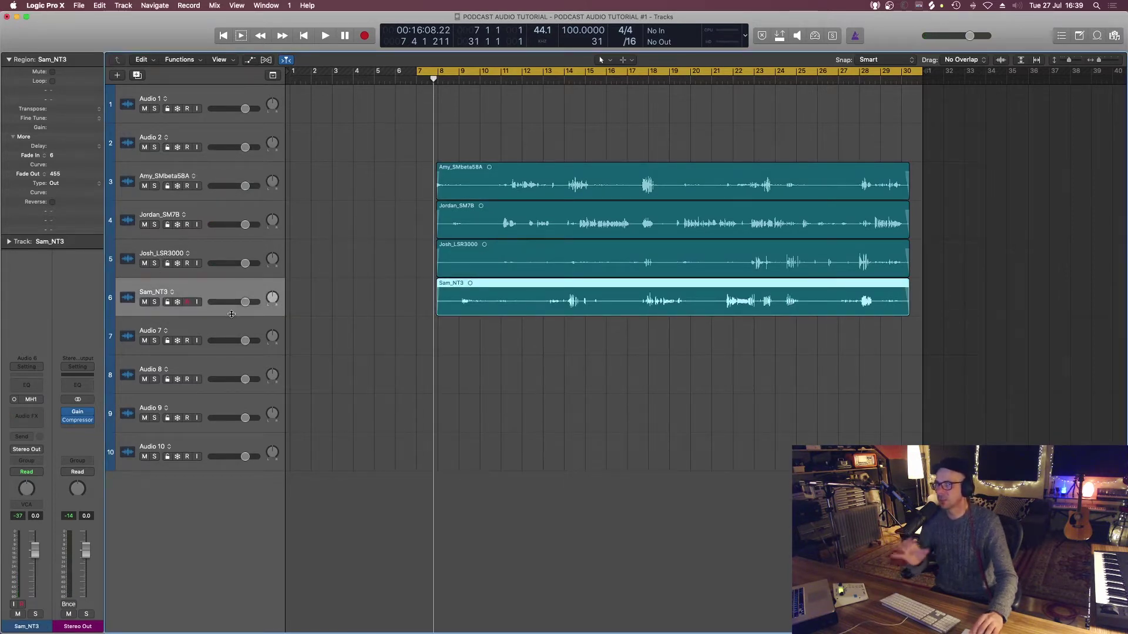
pyautogui.click(31, 388)
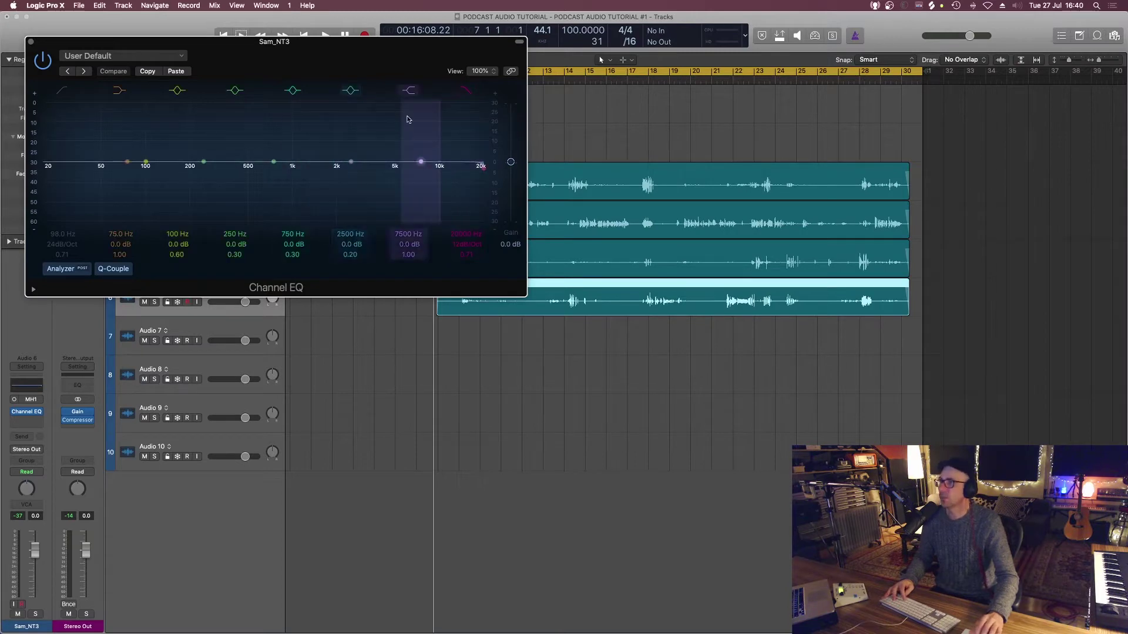
pyautogui.moveTo(382, 59); pyautogui.dragTo(866, 290)
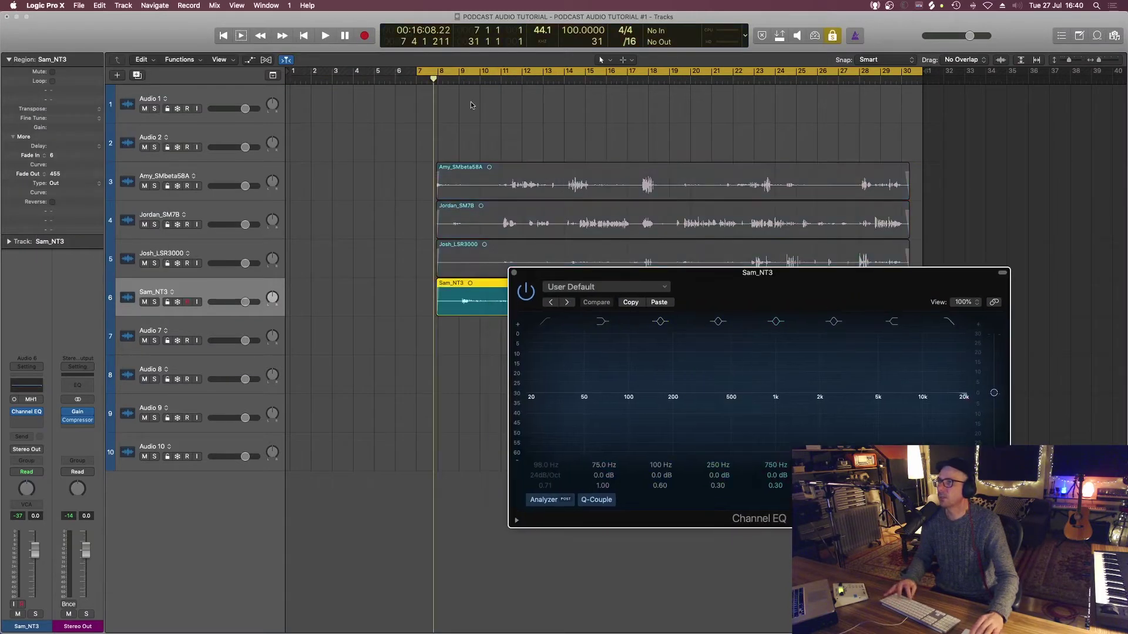
pyautogui.press('space')
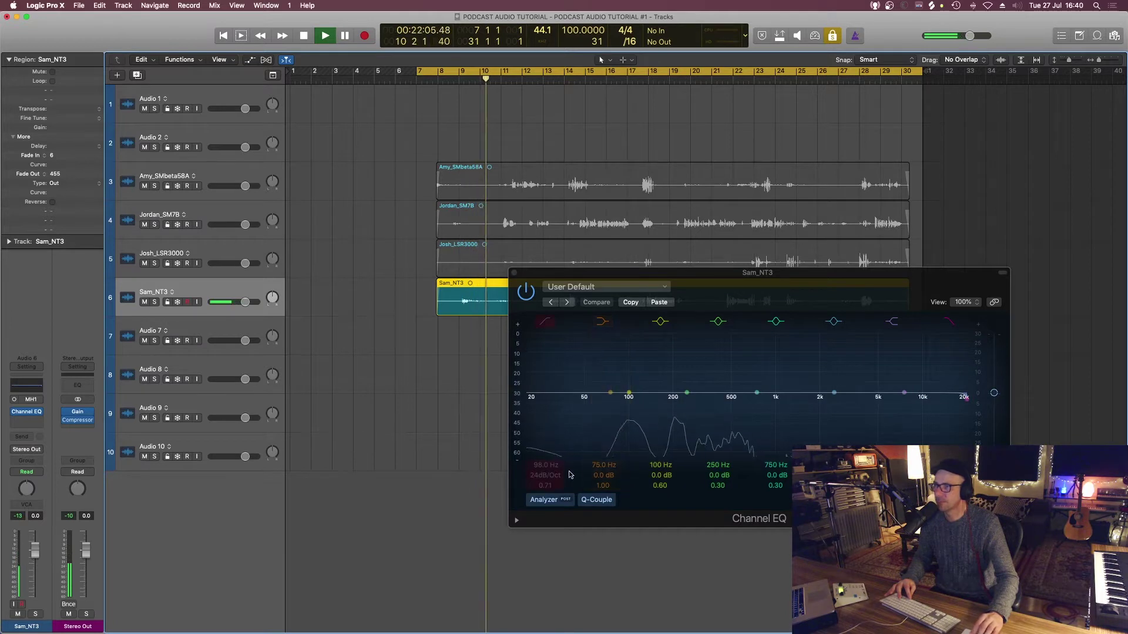
pyautogui.click(745, 287)
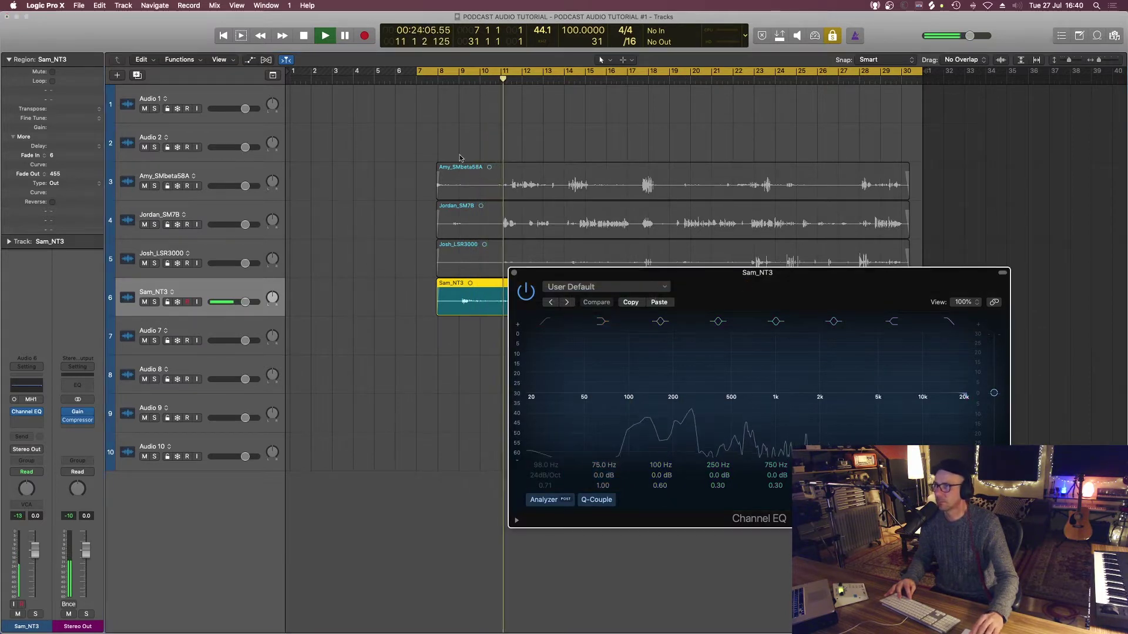
pyautogui.press('space')
pyautogui.click(584, 302)
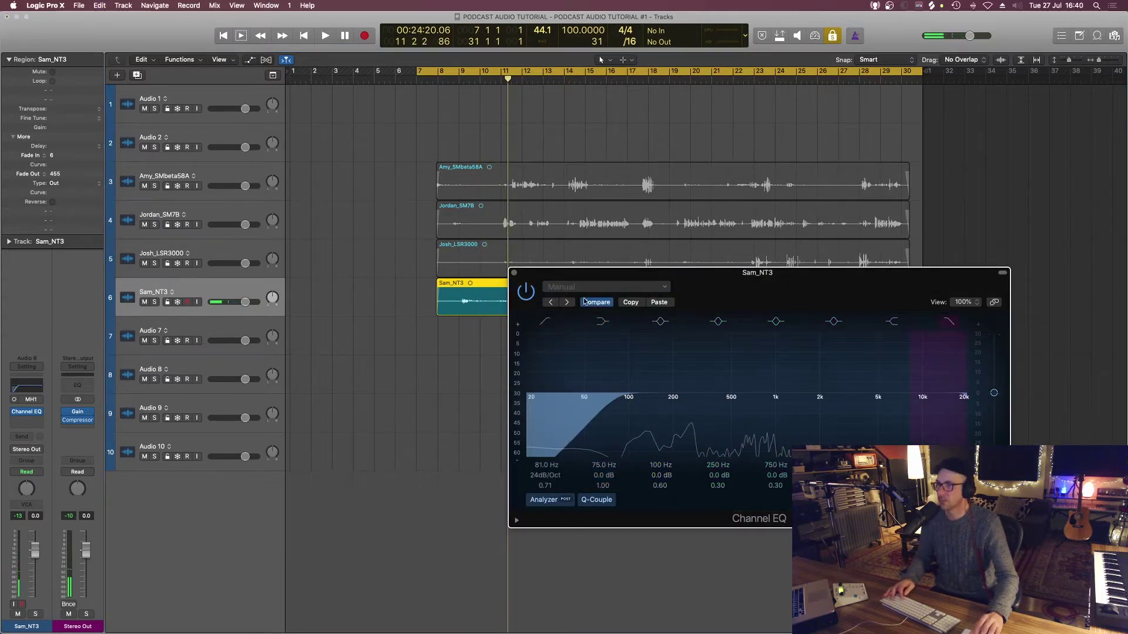
pyautogui.click(513, 274)
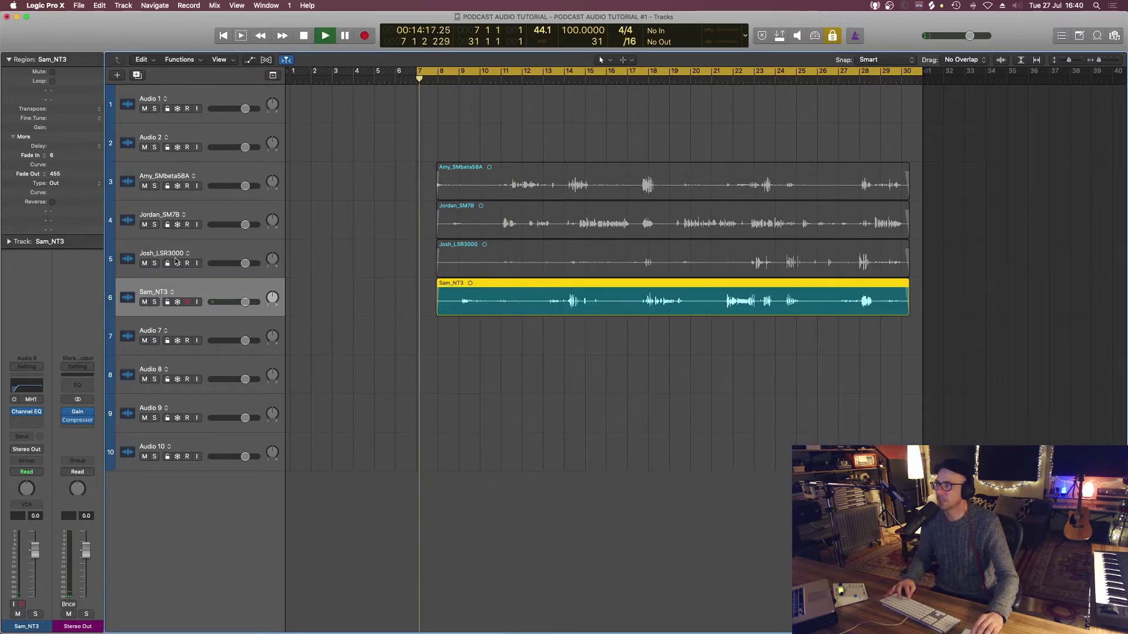
# Solo the LSR3000 recording and listen to it from bar 14.
pyautogui.click(710, 265)
pyautogui.press('space')
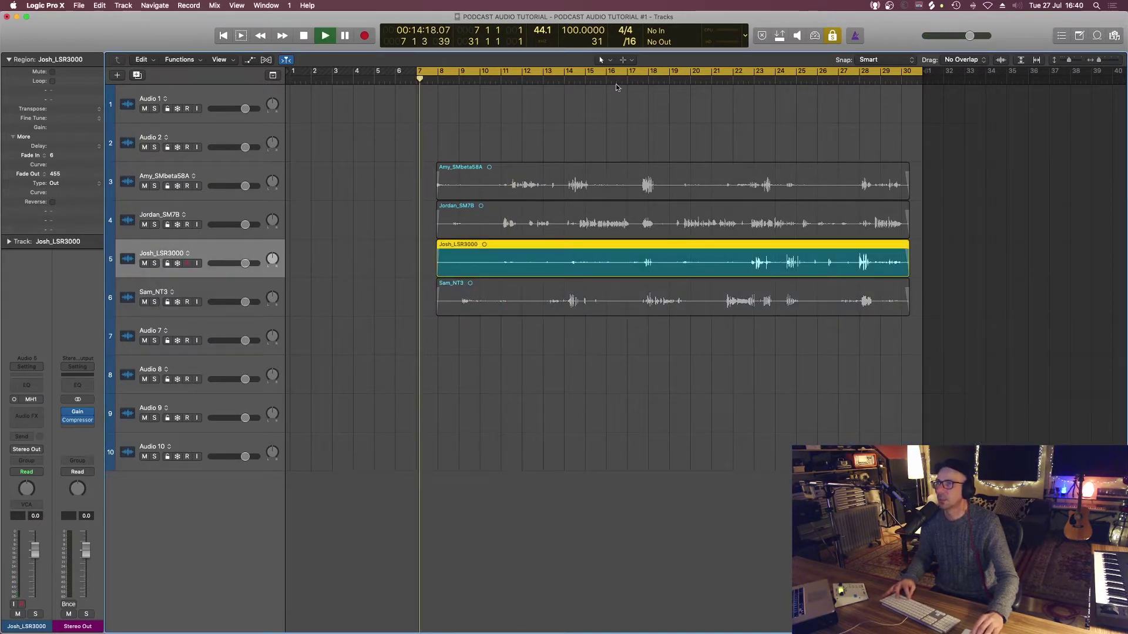
pyautogui.click(566, 79)
pyautogui.press('space')
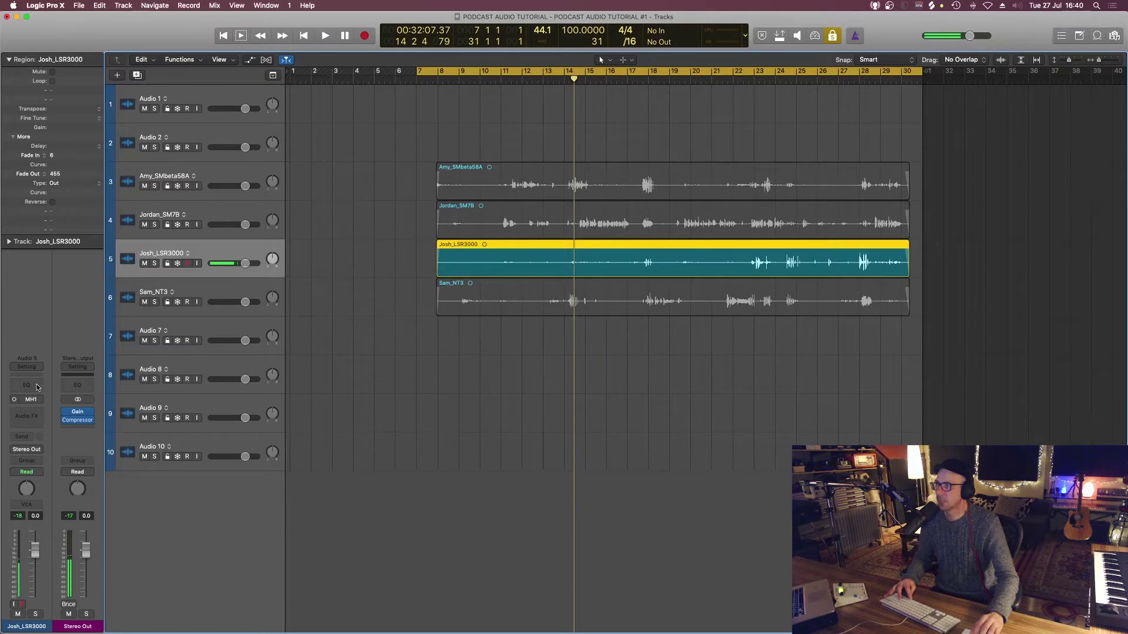
# Add a Channel EQ to the LSR3000 track, paste the copied low-cut settings into it and close it.
pyautogui.click(37, 387)
pyautogui.press('space')
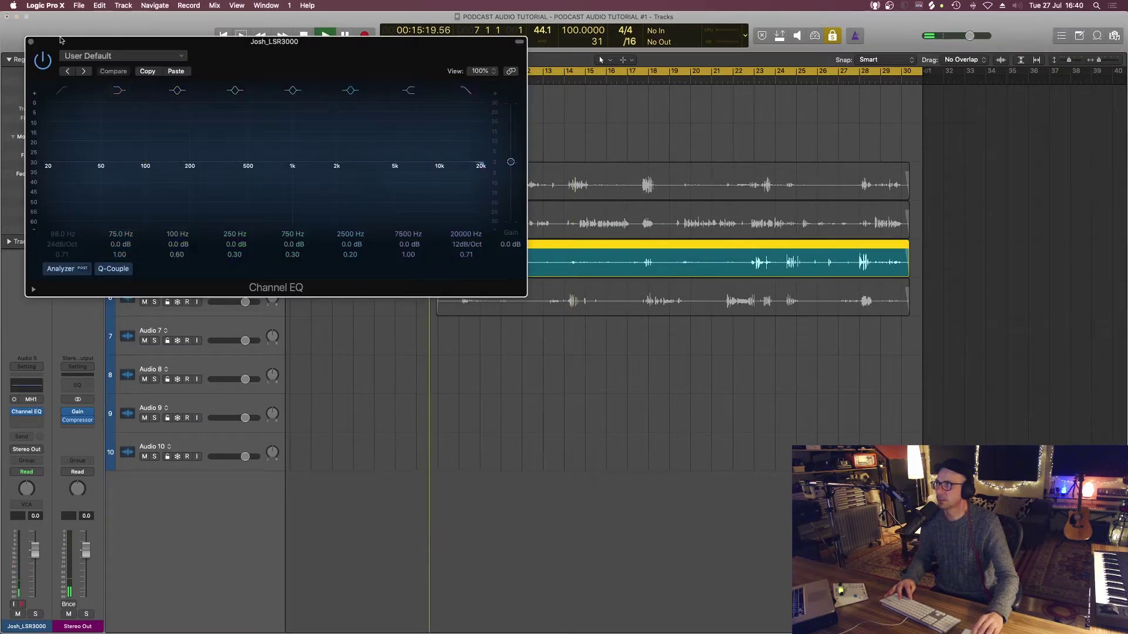
pyautogui.moveTo(60, 40); pyautogui.dragTo(704, 225)
pyautogui.click(609, 79)
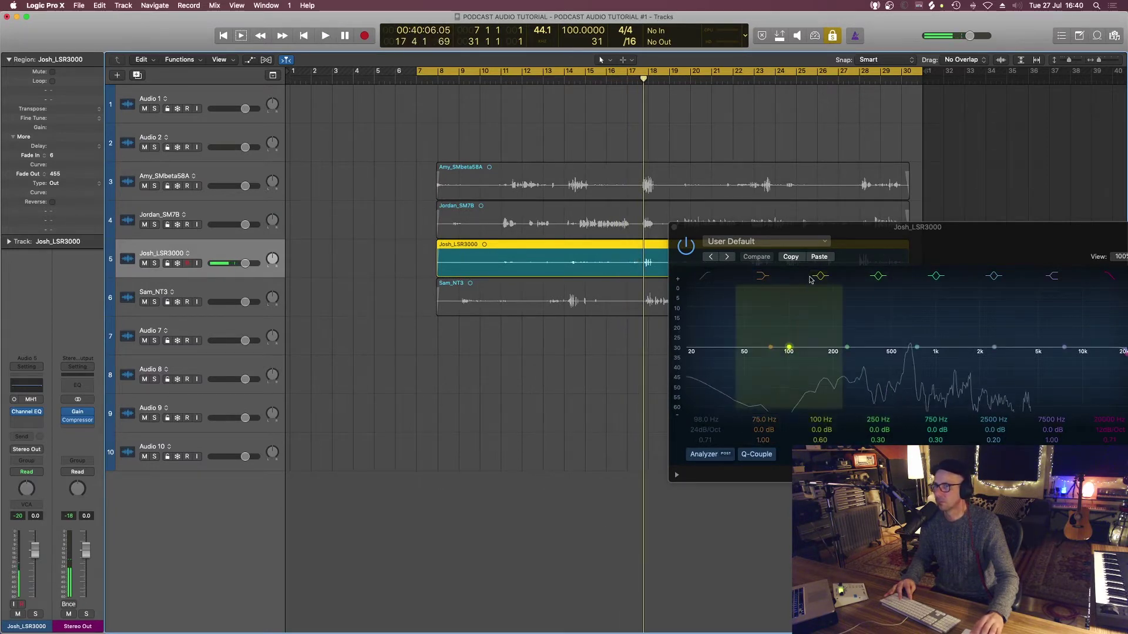
pyautogui.click(889, 228)
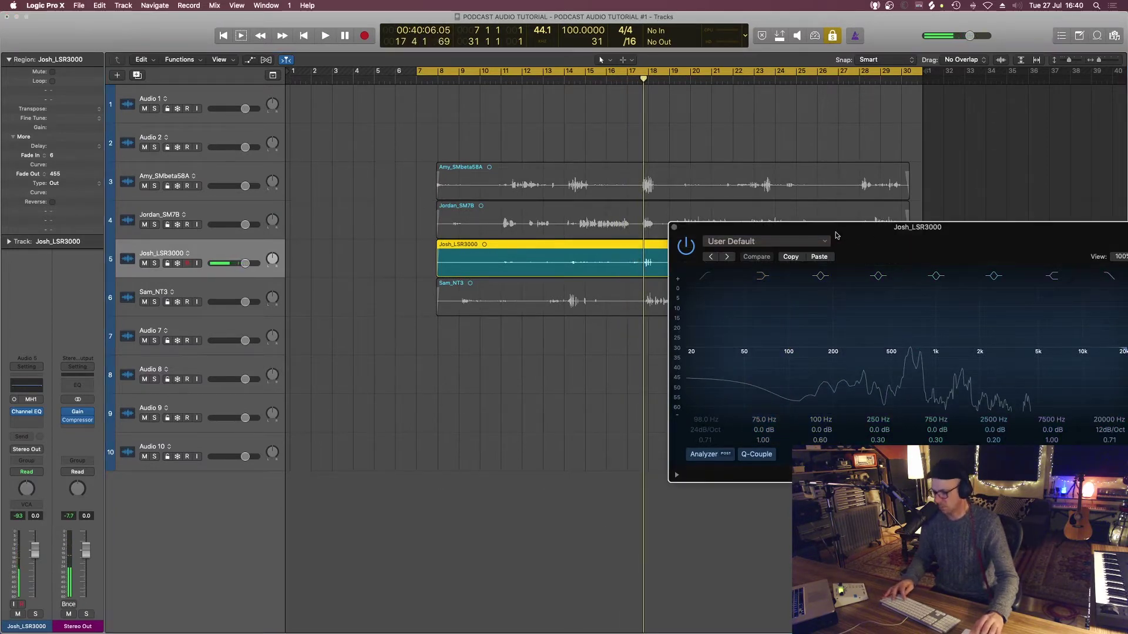
pyautogui.press('super+z')
pyautogui.press('super+w')
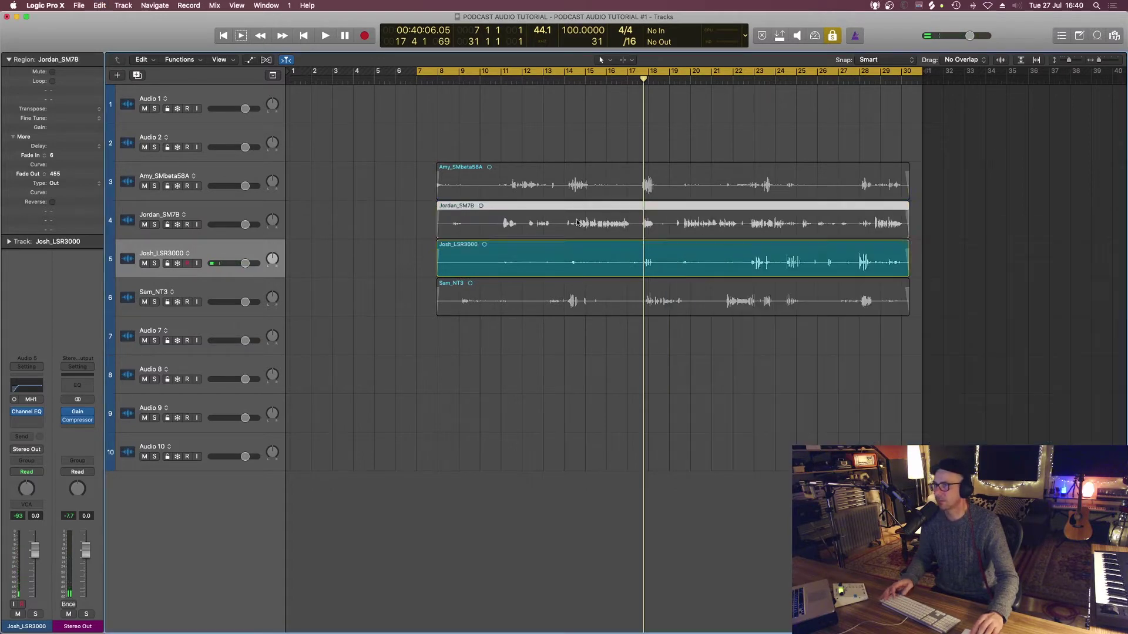
# Solo the SM7B recording and listen to it from bar 14.
pyautogui.click(637, 229)
pyautogui.click(568, 71)
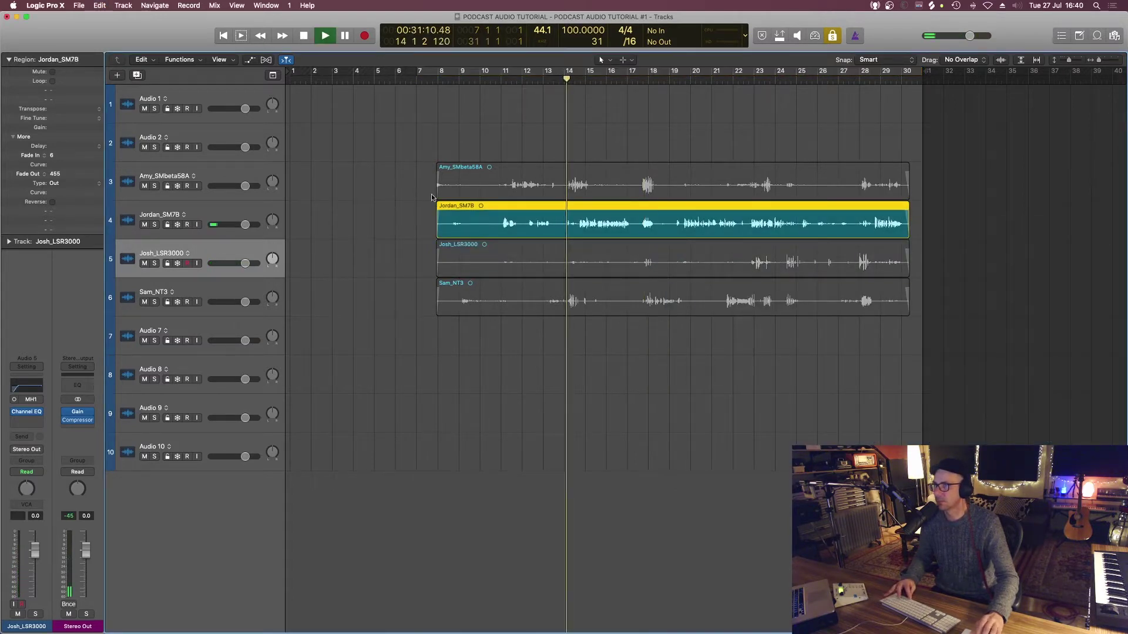
pyautogui.press('space')
# Add a Channel EQ to the SM7B track, paste the copied low-cut settings, and lower the low-cut frequency to 68 Hz.
pyautogui.click(140, 215)
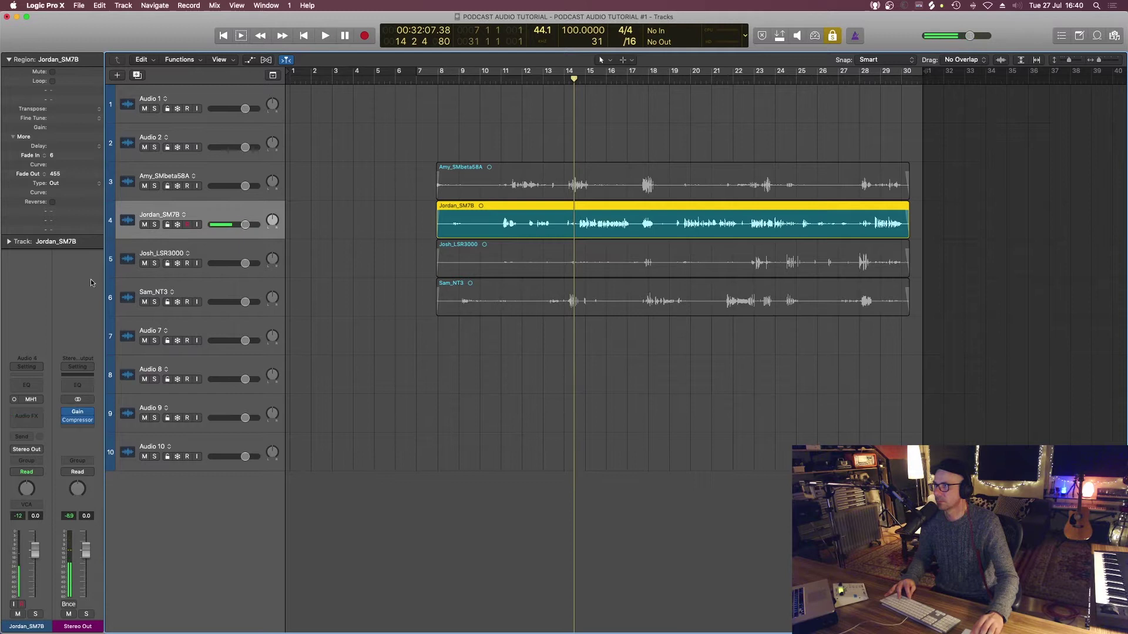
pyautogui.click(34, 386)
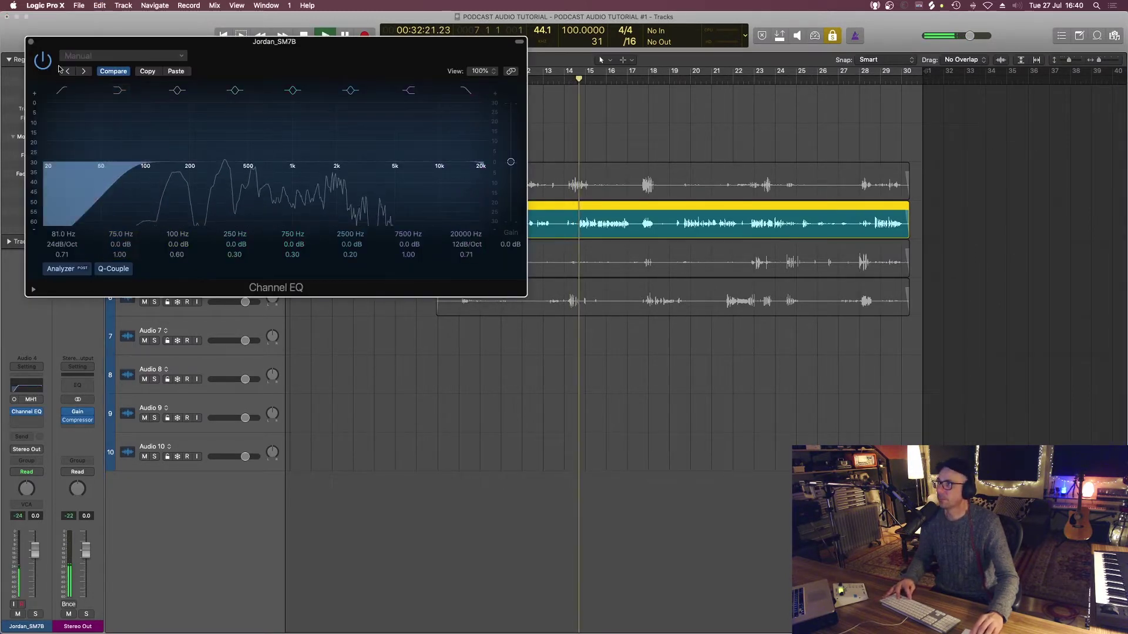
pyautogui.press('space')
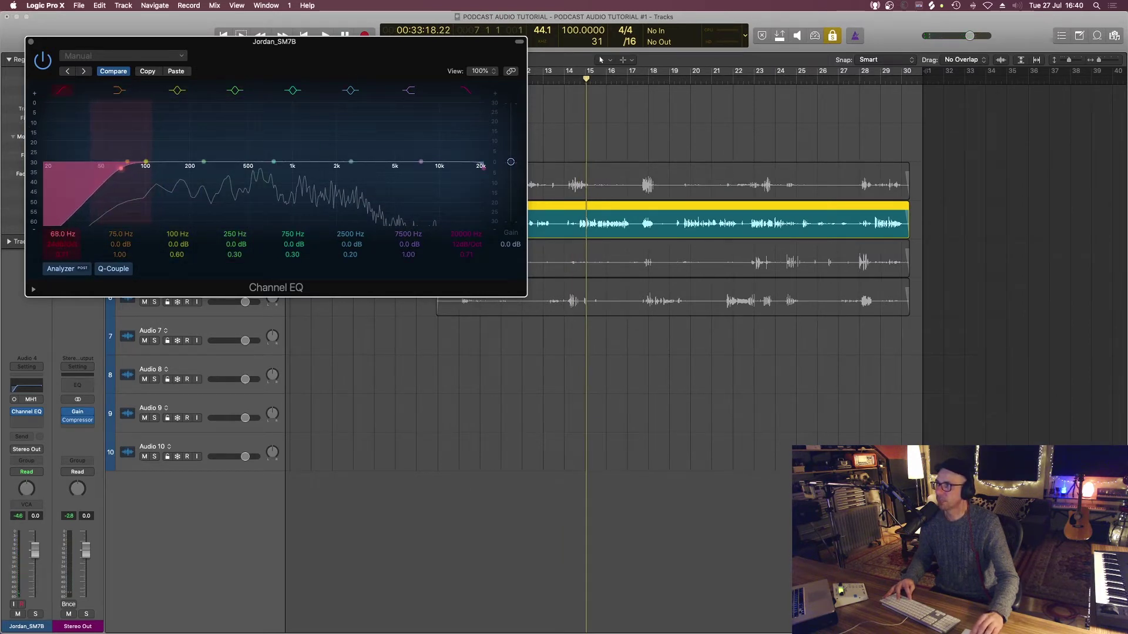
pyautogui.doubleClick(59, 234)
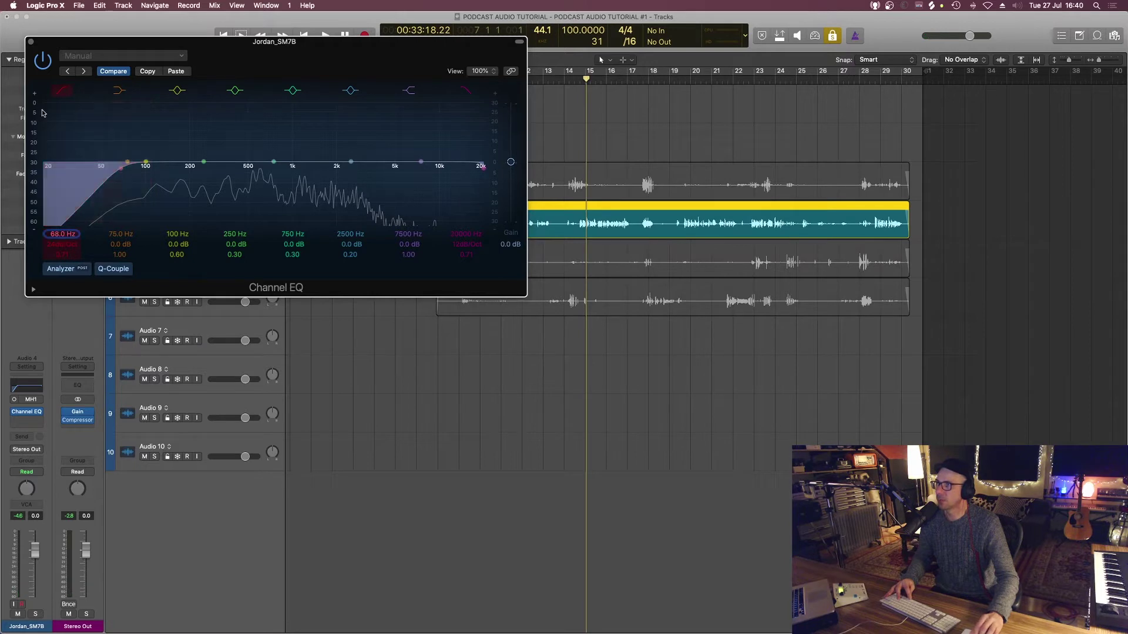
pyautogui.click(30, 42)
# Audition the SMbeta58A recording in solo and reopen its Channel EQ to review the low-cut band.
pyautogui.moveTo(414, 187); pyautogui.dragTo(438, 141)
pyautogui.press('space')
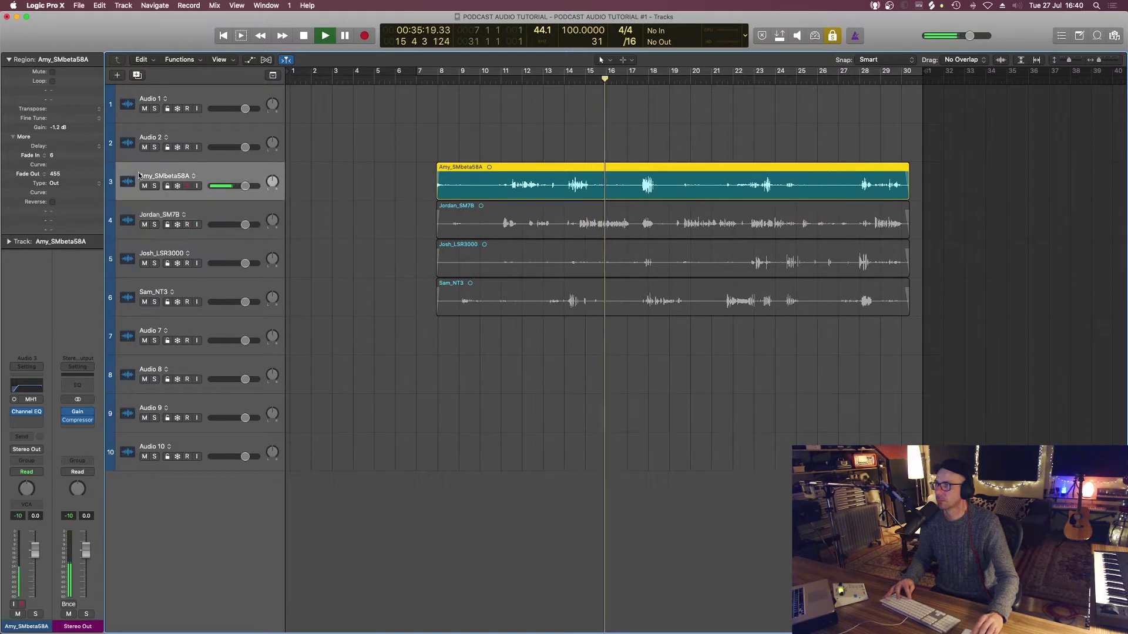
pyautogui.press('Up')
pyautogui.moveTo(26, 414)
pyautogui.press('space')
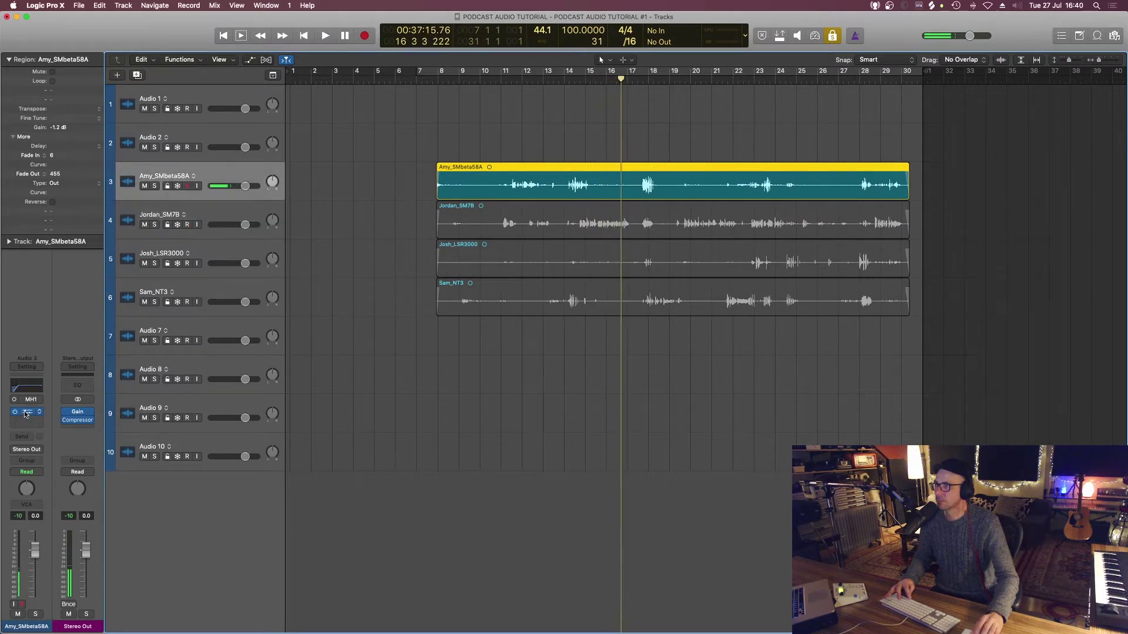
pyautogui.click(26, 415)
pyautogui.click(351, 262)
pyautogui.click(351, 263)
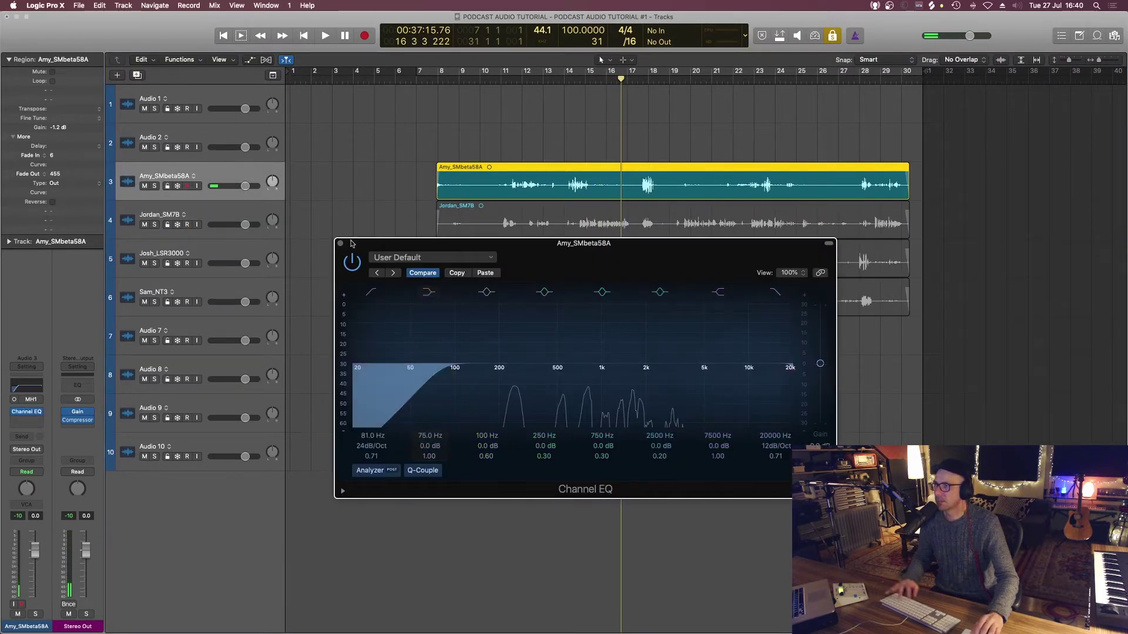
pyautogui.moveTo(371, 438); pyautogui.dragTo(370, 444)
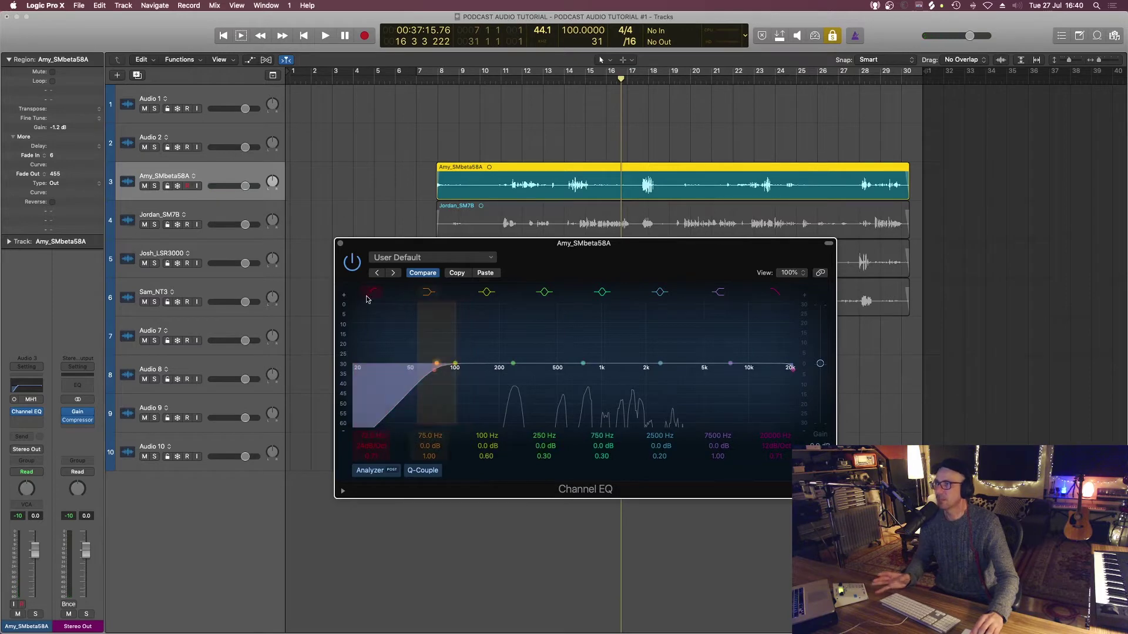
pyautogui.click(340, 244)
# Mark a cycle range over about bars 15 to 17 and delete the quiet stretch there from the SMbeta58A recording.
pyautogui.scroll(2, 574, 196)
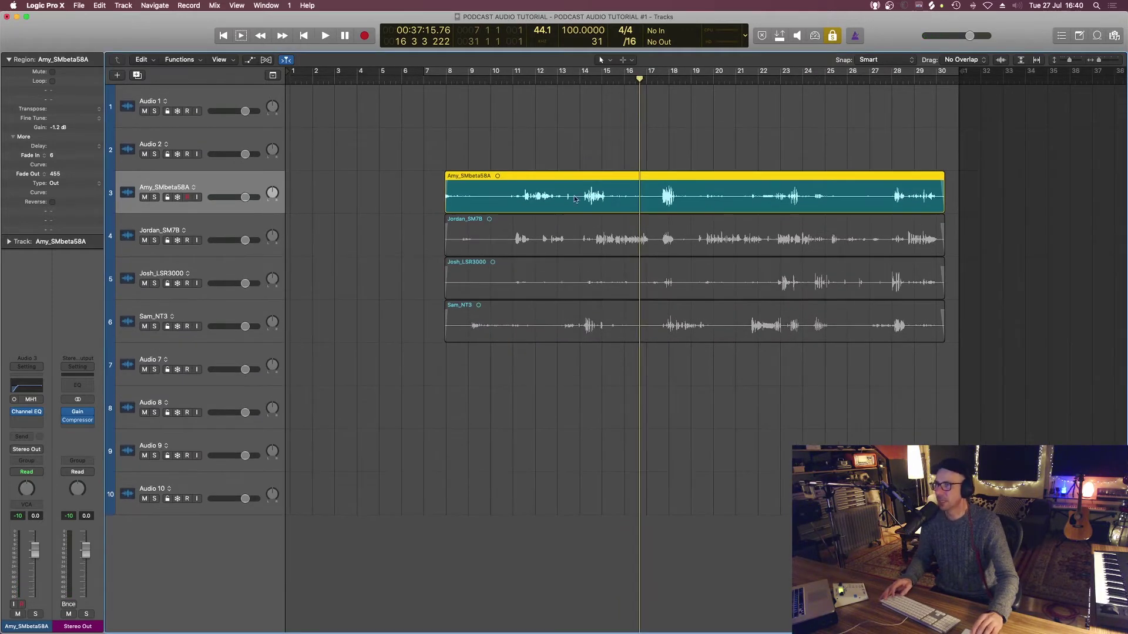
pyautogui.scroll(3, 633, 260)
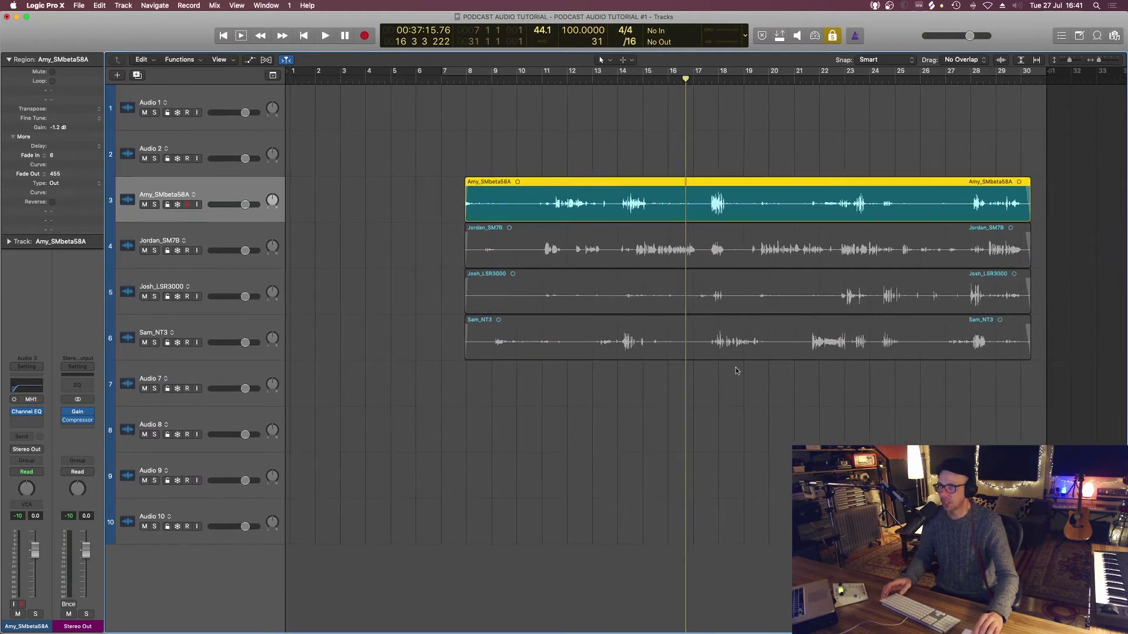
pyautogui.scroll(5, 528, 136)
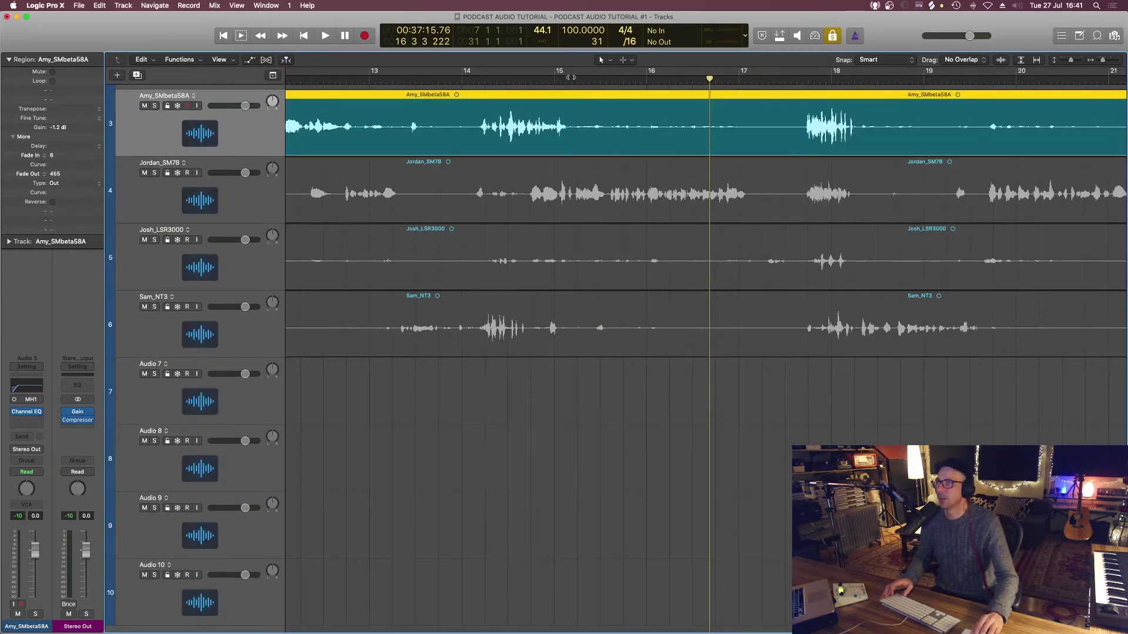
pyautogui.moveTo(573, 77); pyautogui.dragTo(802, 77)
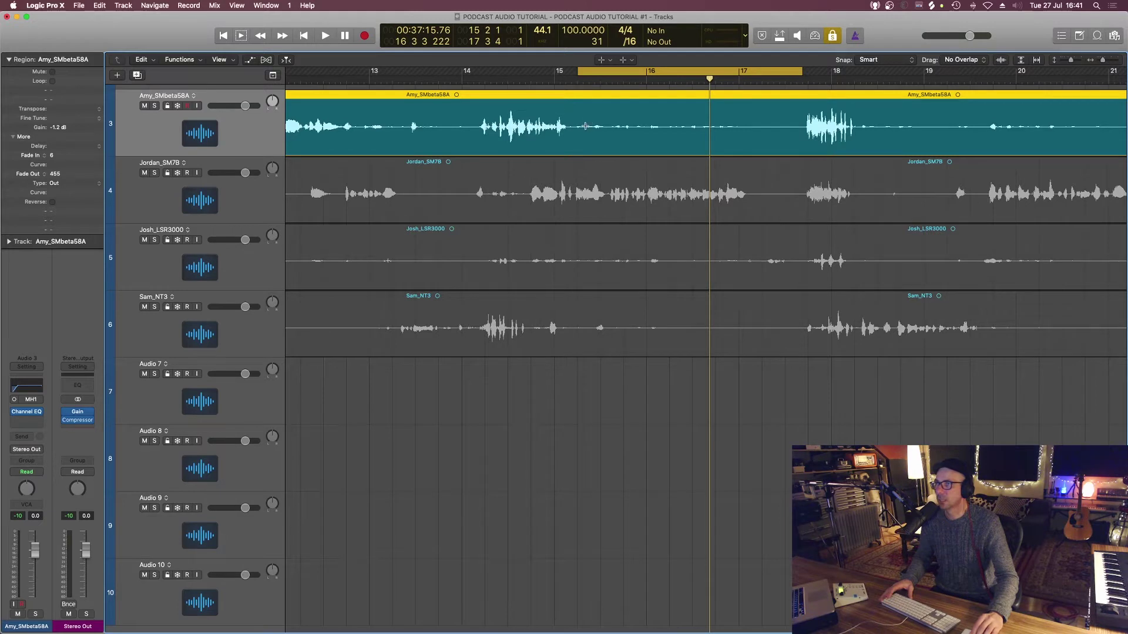
pyautogui.moveTo(585, 125); pyautogui.dragTo(751, 146)
pyautogui.press('Delete')
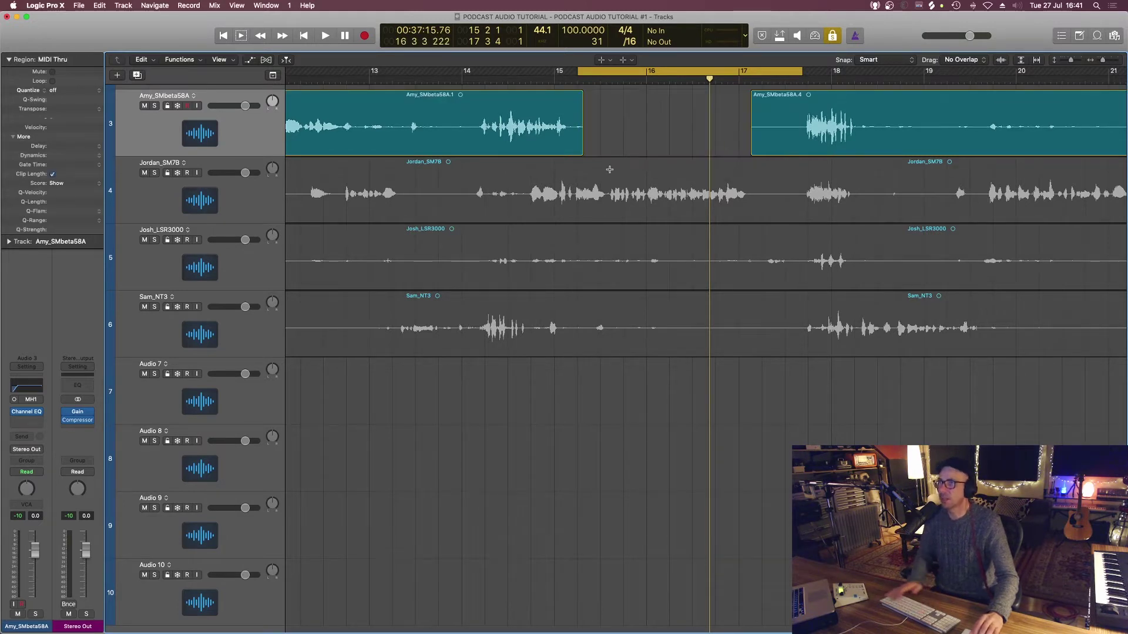
# Audition the passage around the gap after bar 15 with all microphone tracks playing.
pyautogui.press('space')
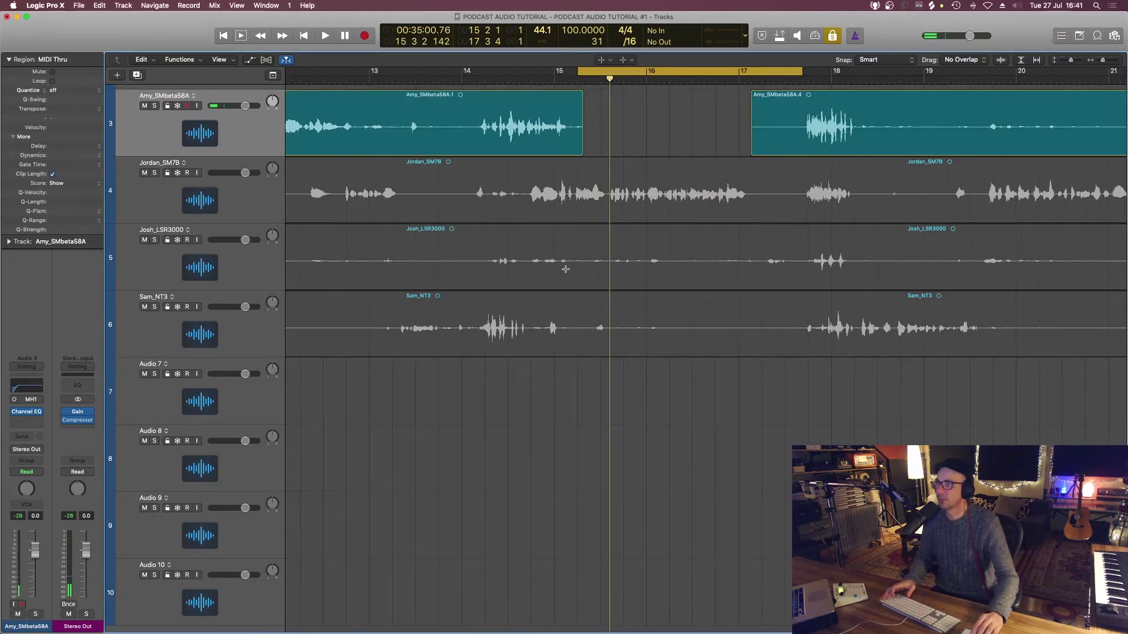
pyautogui.press('space')
pyautogui.press('space')
pyautogui.hotkey('ctrl', 's')
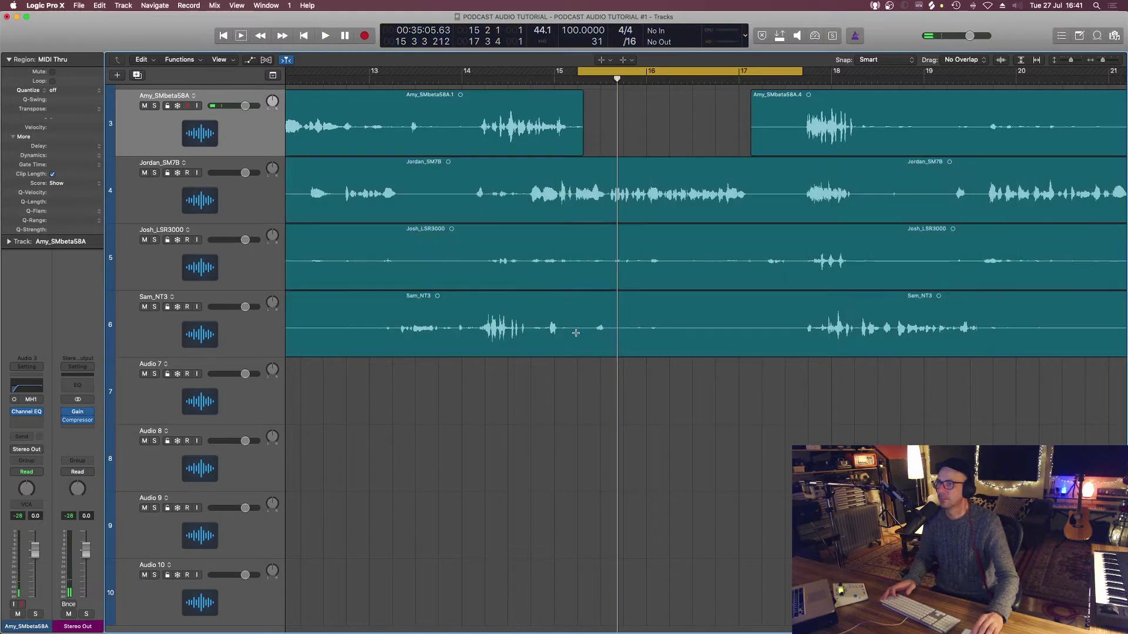
pyautogui.press('space')
pyautogui.press('t')
pyautogui.press('t')
pyautogui.press('space')
# Solo the LSR3000 recording and listen to its bleed from about bar 15 to bar 17.
pyautogui.click(609, 273)
pyautogui.hotkey('ctrl', 's')
pyautogui.press('space')
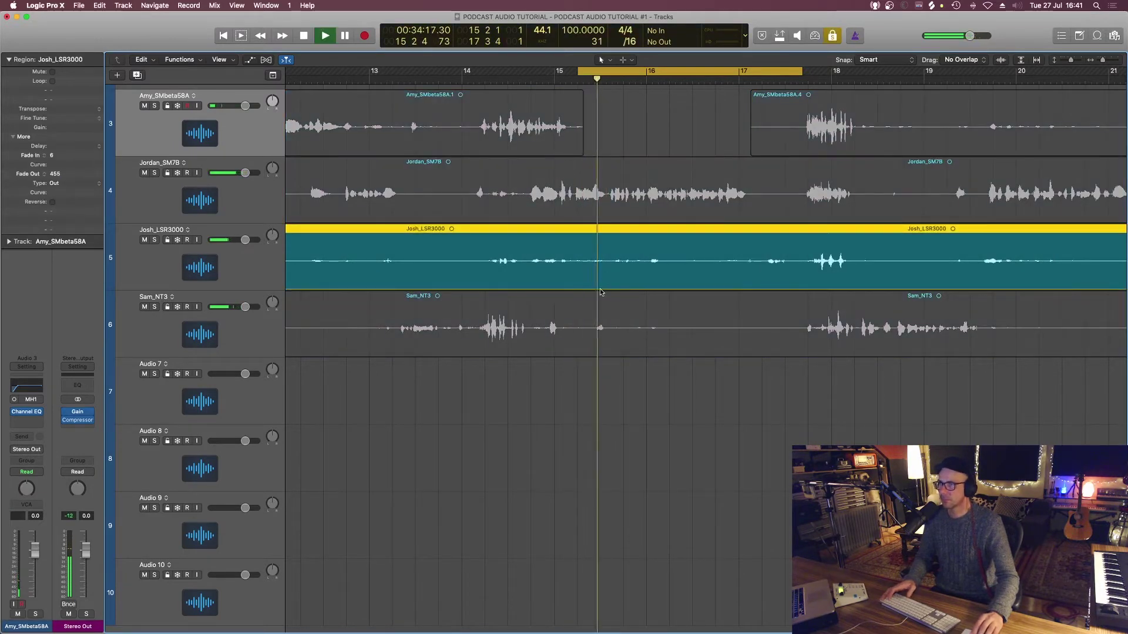
pyautogui.scroll(2, 654, 284)
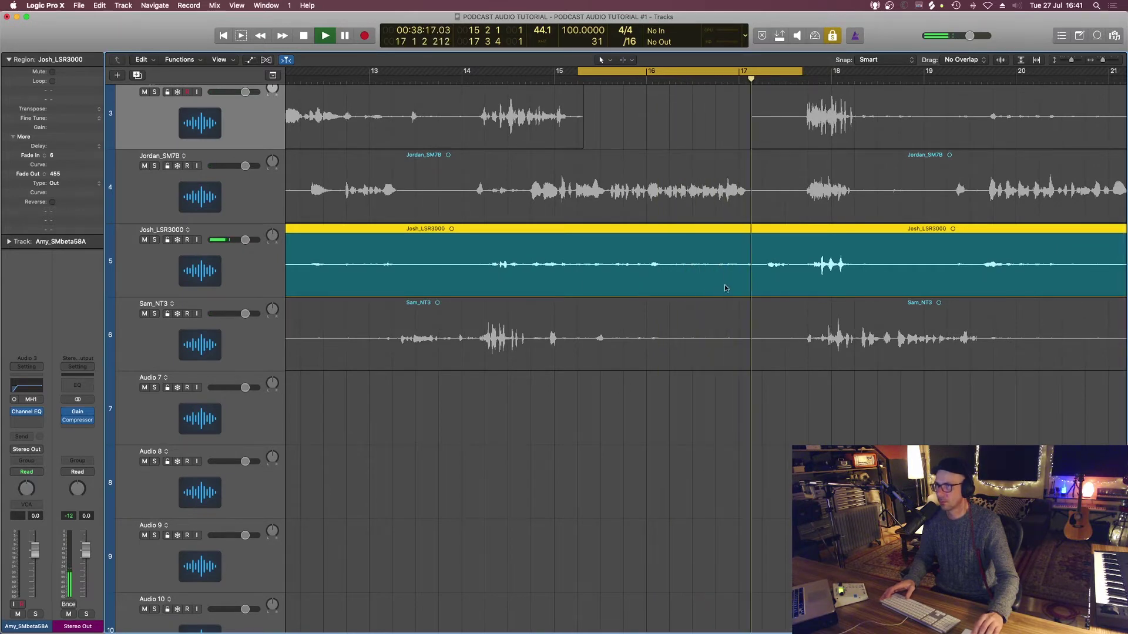
pyautogui.press('space')
# Turn off solo and temporarily enlarge the waveforms to examine the quiet bleed across all voice tracks.
pyautogui.press('super+Left')
pyautogui.press('super+Left')
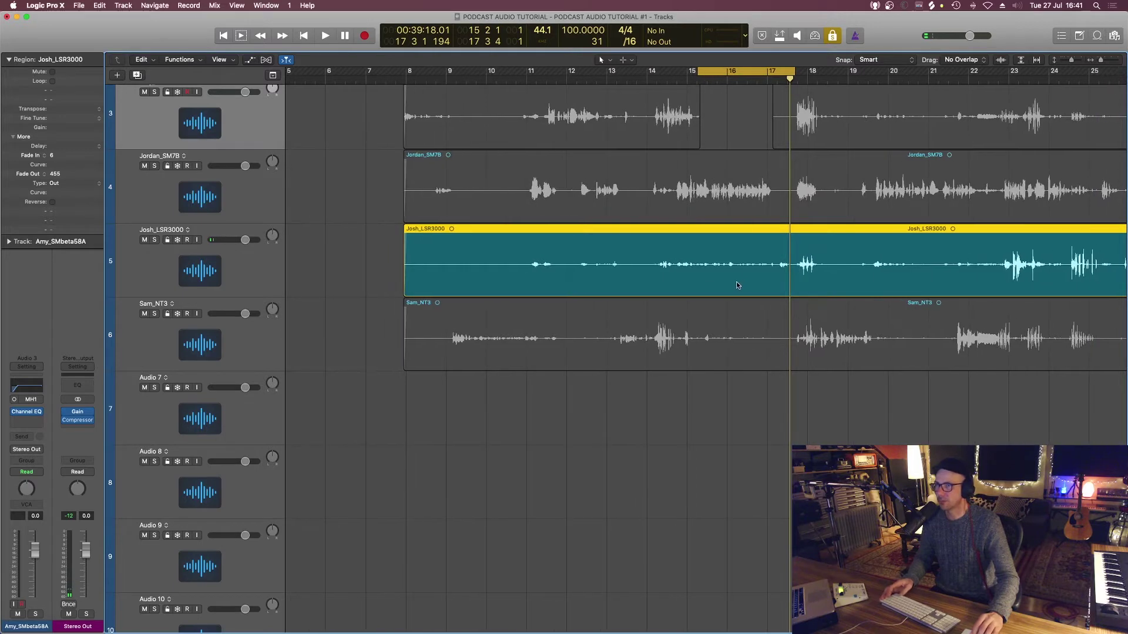
pyautogui.press('super+Left')
pyautogui.press('super+a')
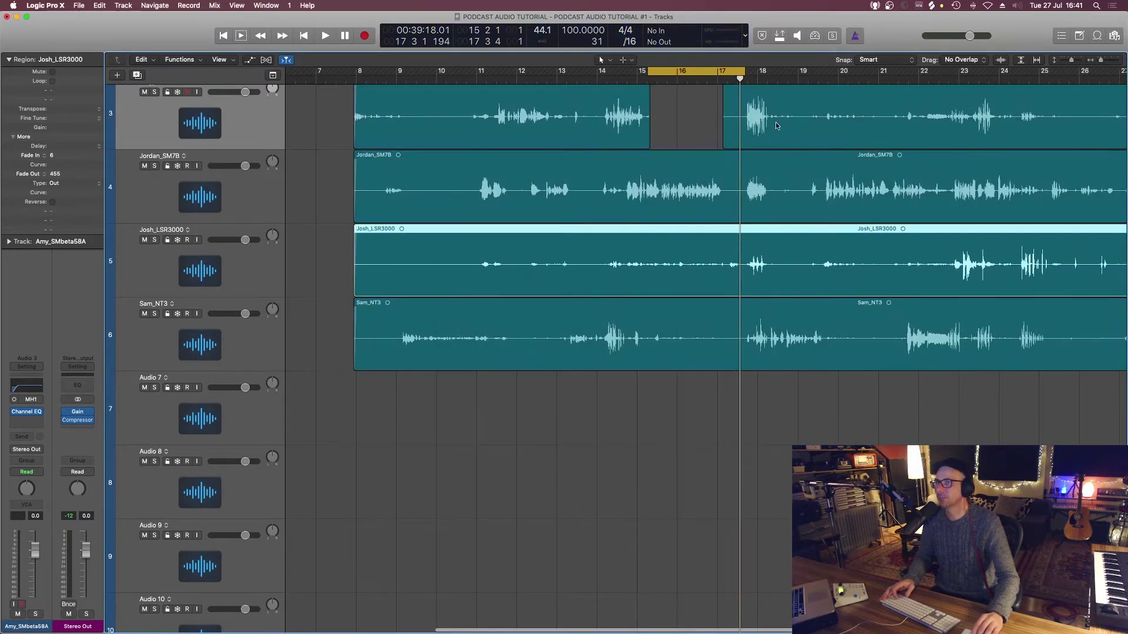
pyautogui.click(1002, 61)
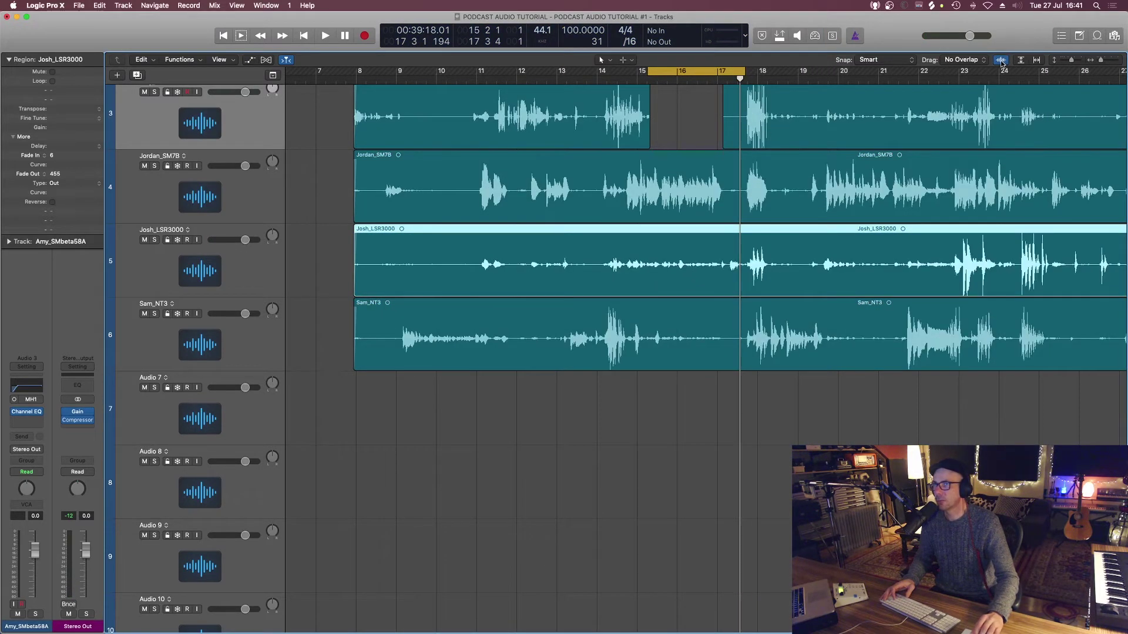
pyautogui.moveTo(1001, 61); pyautogui.dragTo(1002, 93)
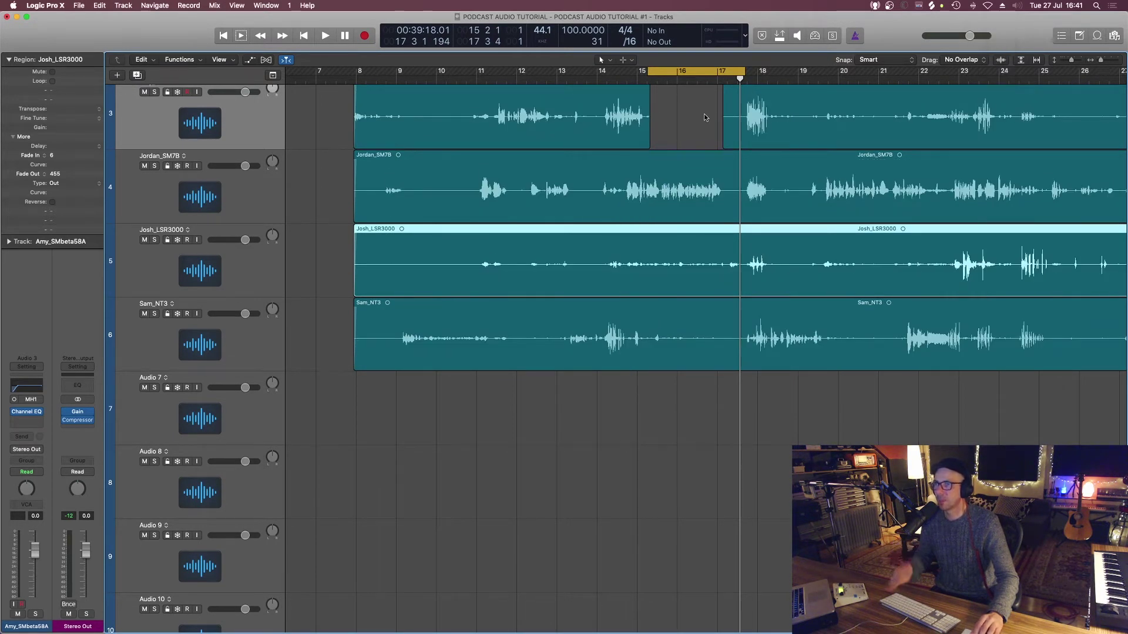
# Set a cycle range over about bars 19 to 21 and listen to the LSR3000 recording there in solo.
pyautogui.click(682, 71)
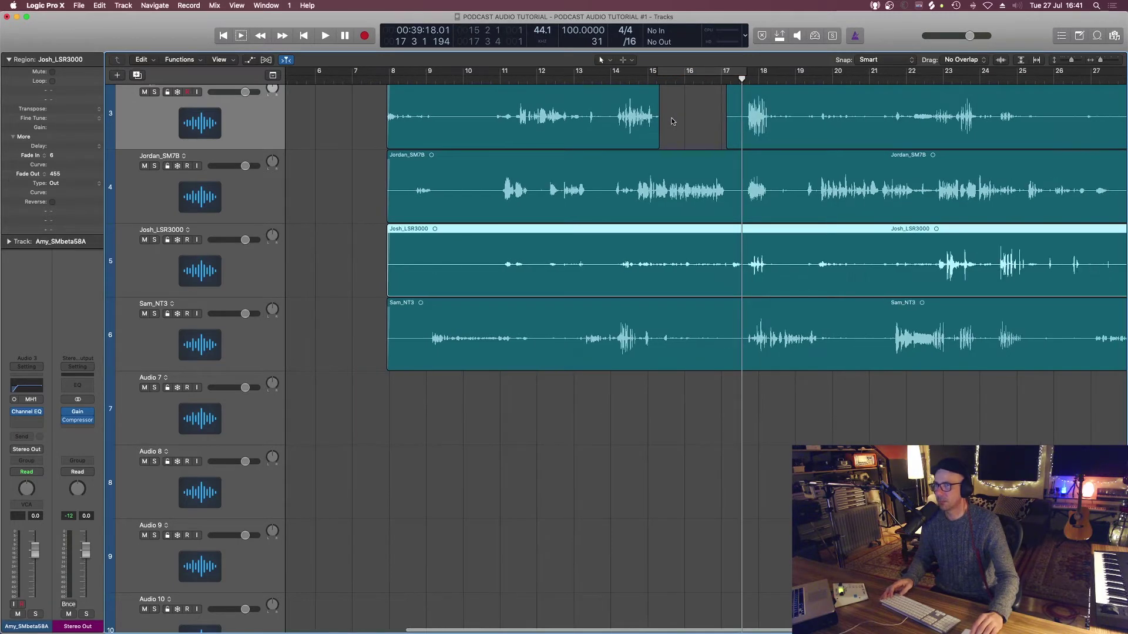
pyautogui.hscroll(5, 671, 121)
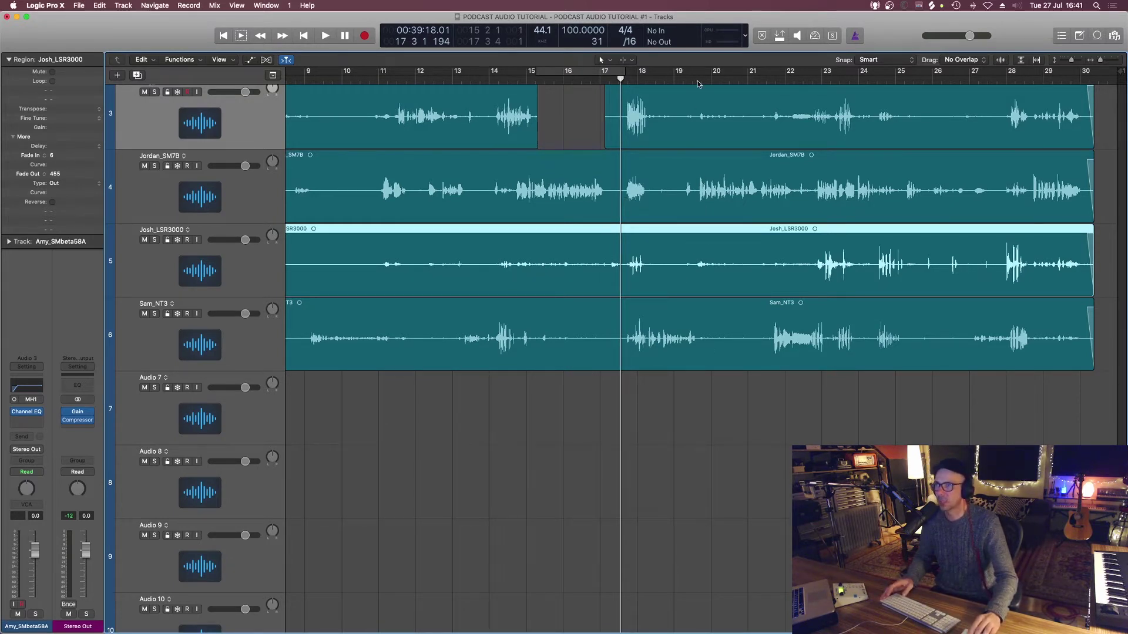
pyautogui.moveTo(688, 71); pyautogui.dragTo(770, 72)
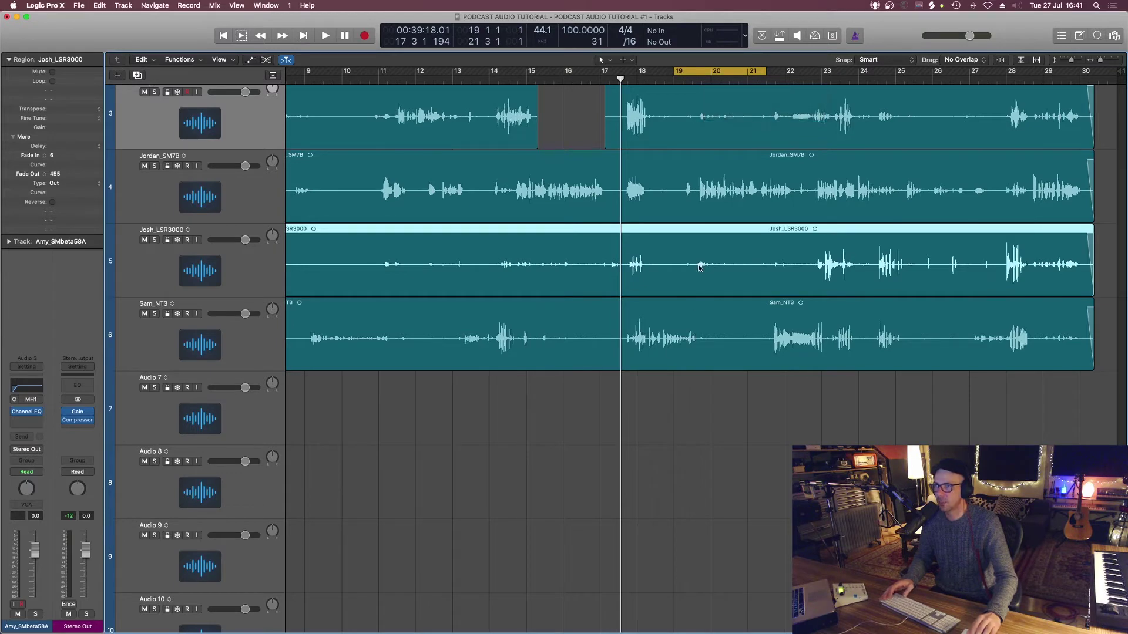
pyautogui.hotkey('ctrl', 's')
pyautogui.press('space')
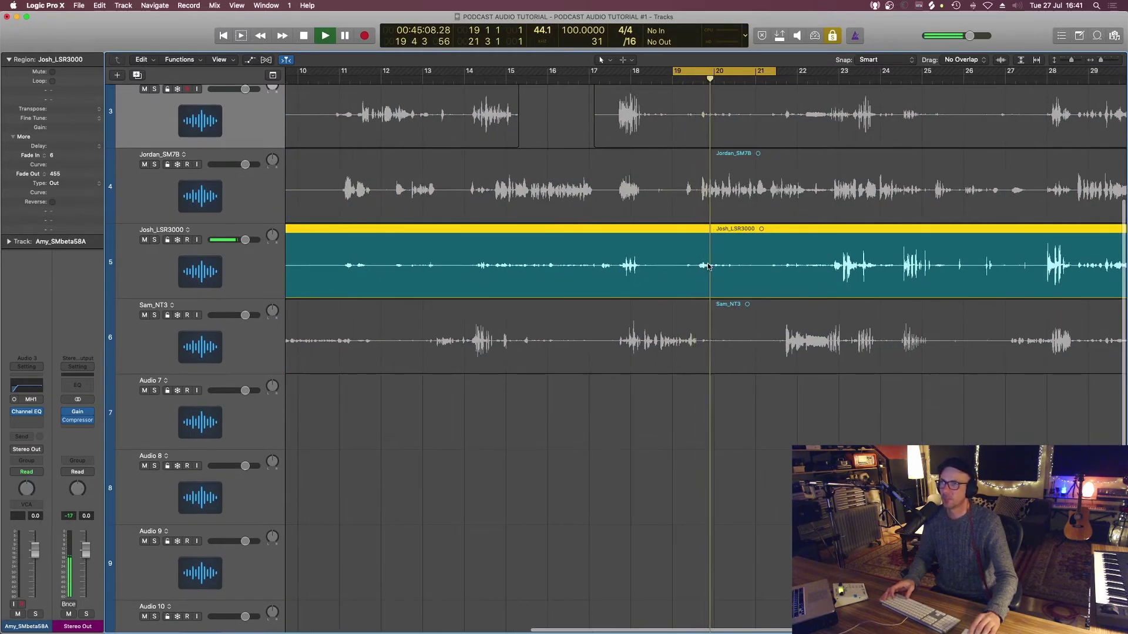
pyautogui.press('space')
pyautogui.hotkey('ctrl', 's')
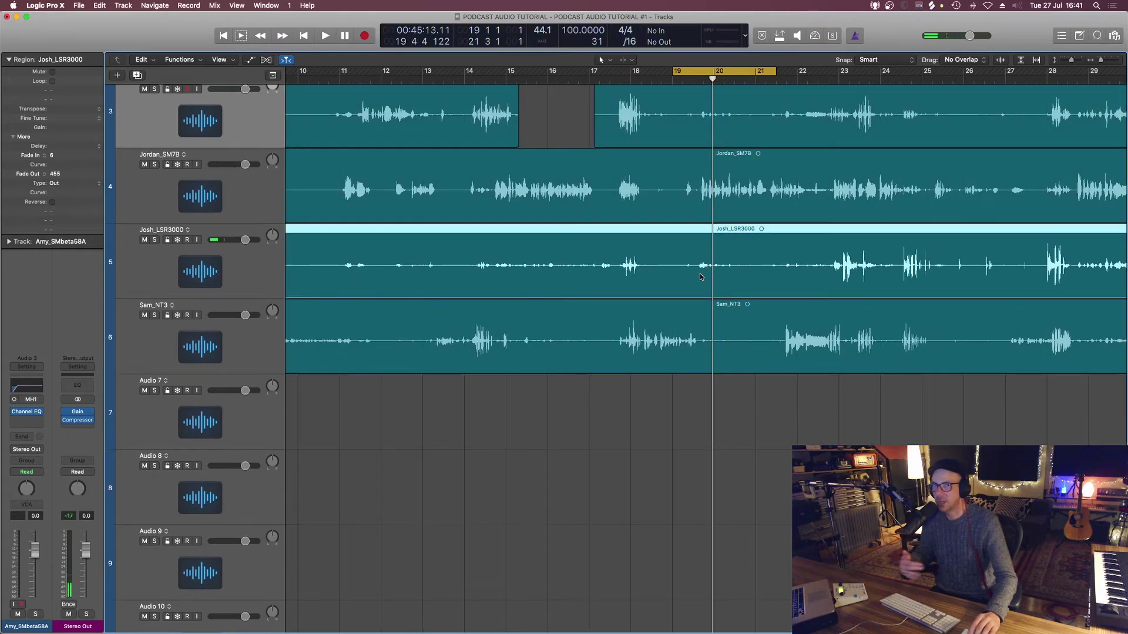
# Undo the deletion in the SMbeta58A recording.
pyautogui.press('super+Left')
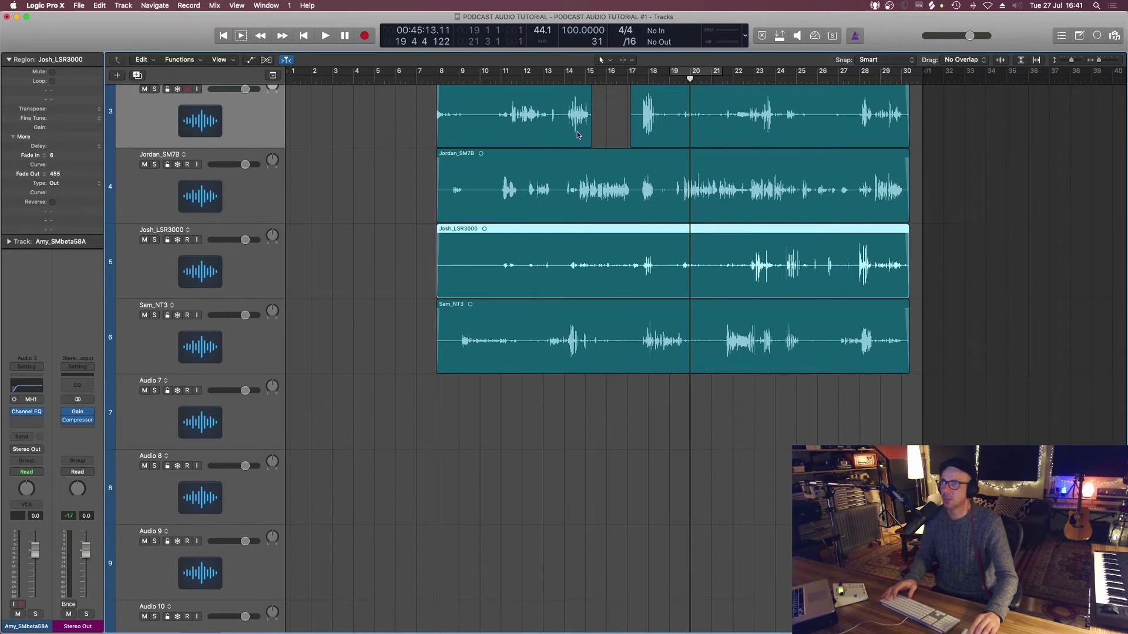
pyautogui.press('super+z')
pyautogui.press('super+z')
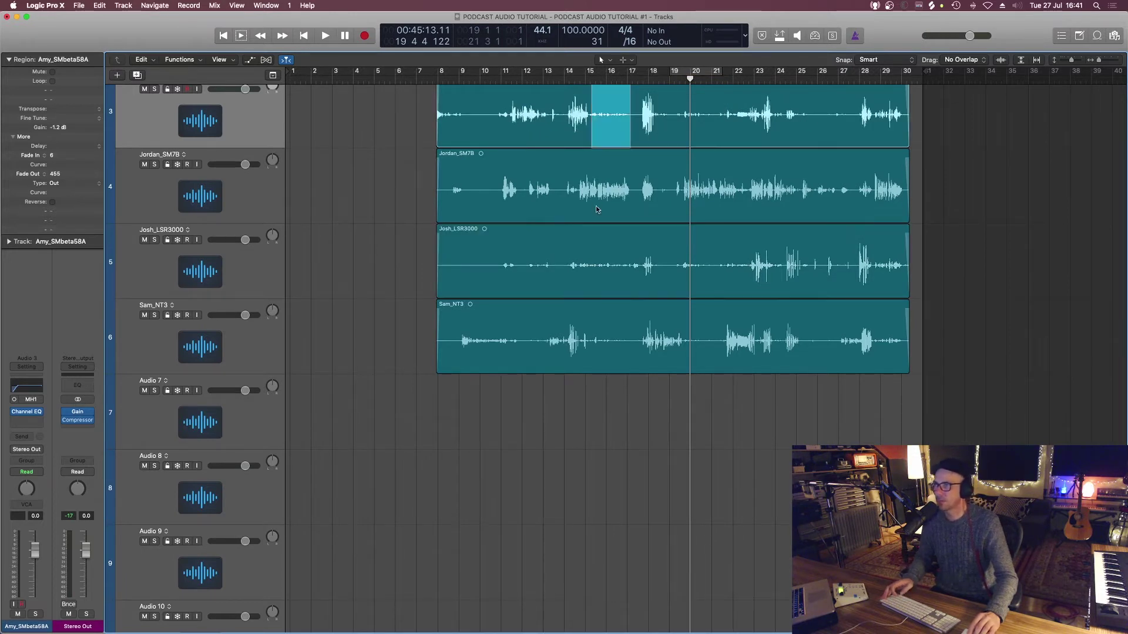
pyautogui.click(596, 208)
pyautogui.scroll(1, 595, 205)
pyautogui.click(606, 163)
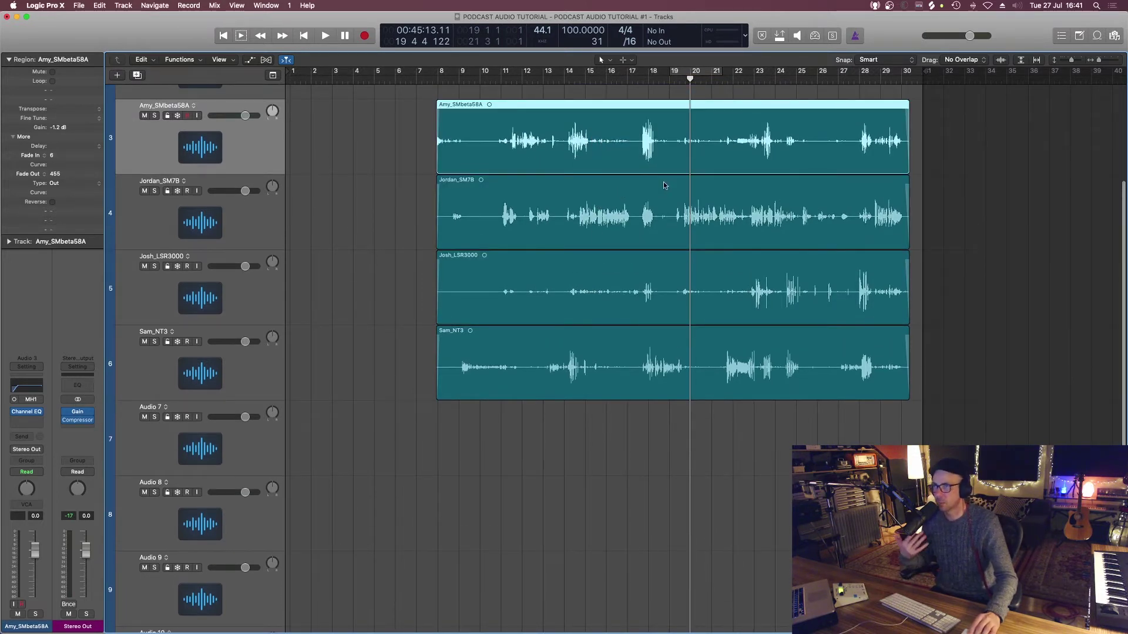
# Play the full mix from bar 7 and add a Channel EQ to the Stereo Out channel.
pyautogui.click(829, 291)
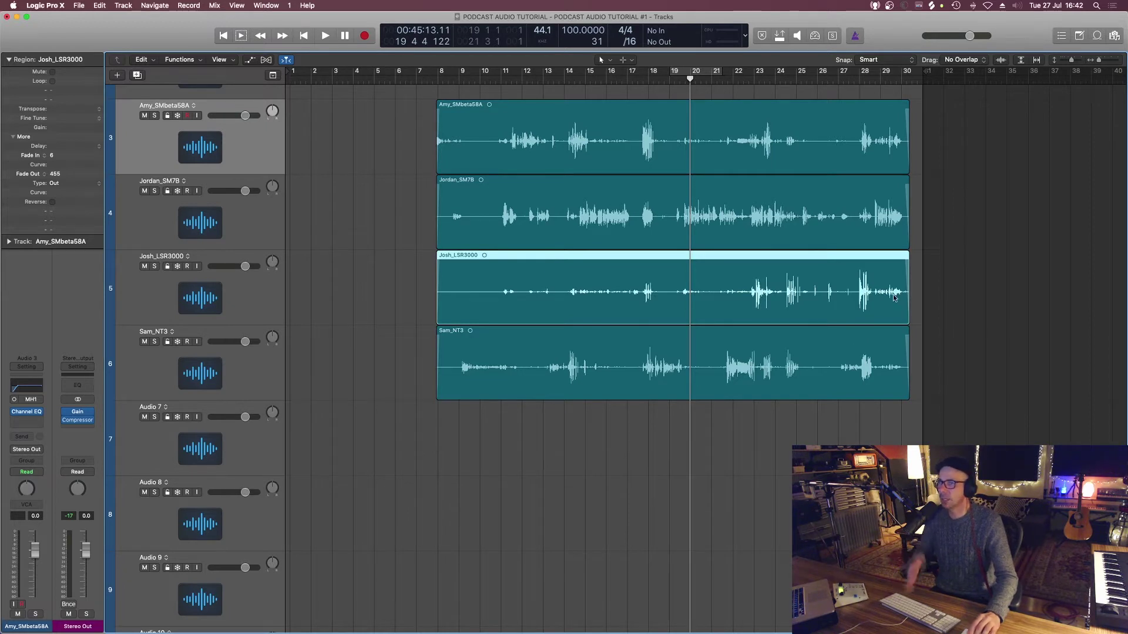
pyautogui.click(427, 78)
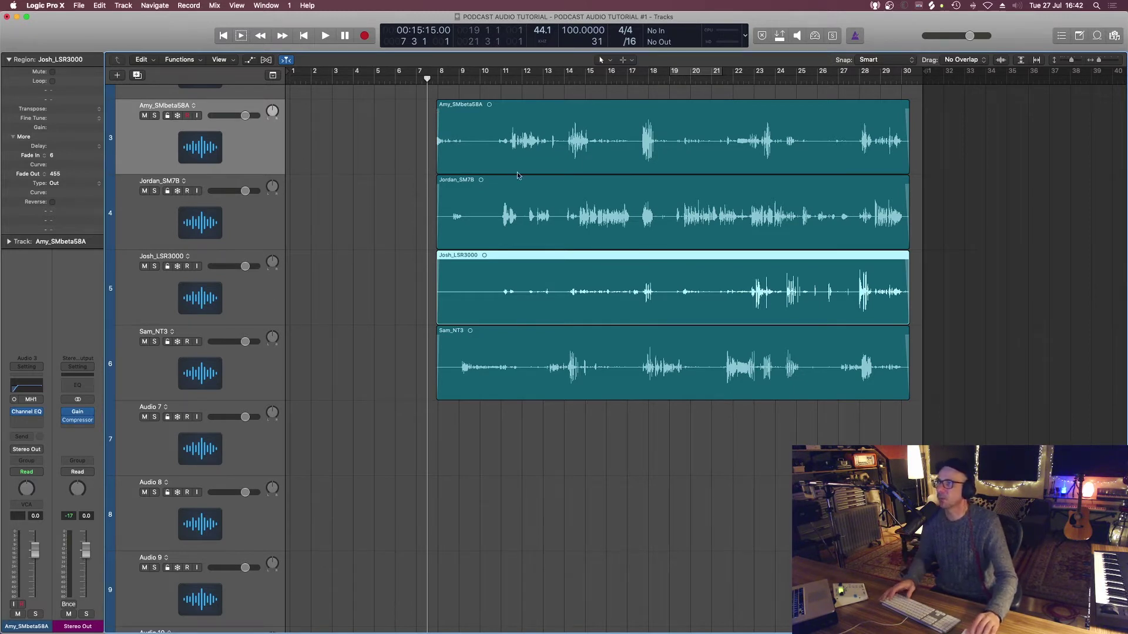
pyautogui.click(543, 153)
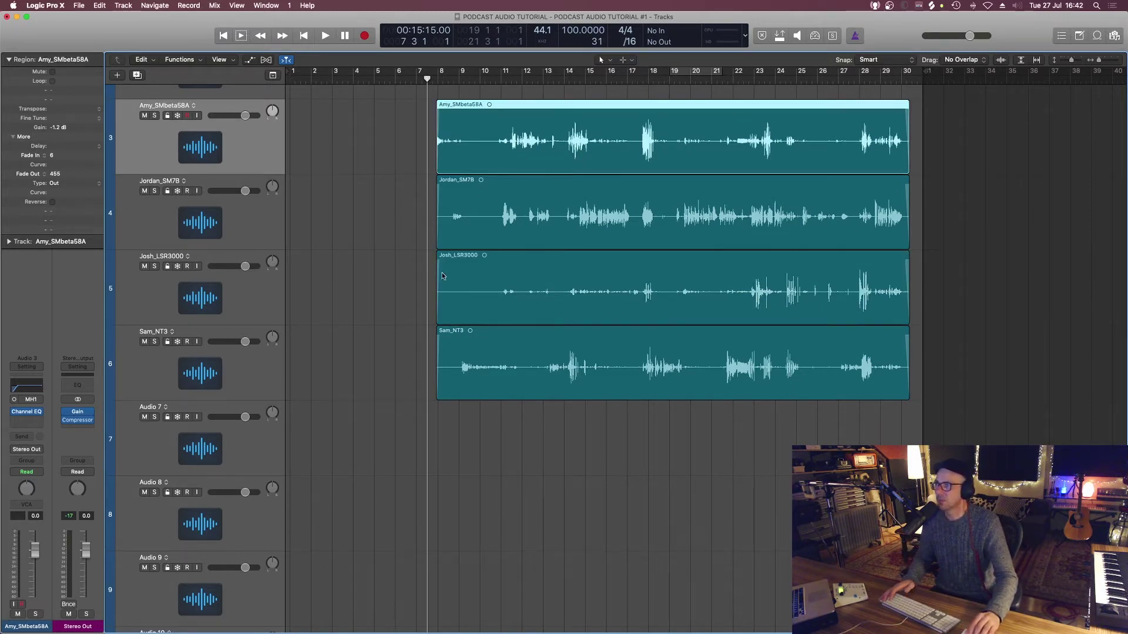
pyautogui.press('space')
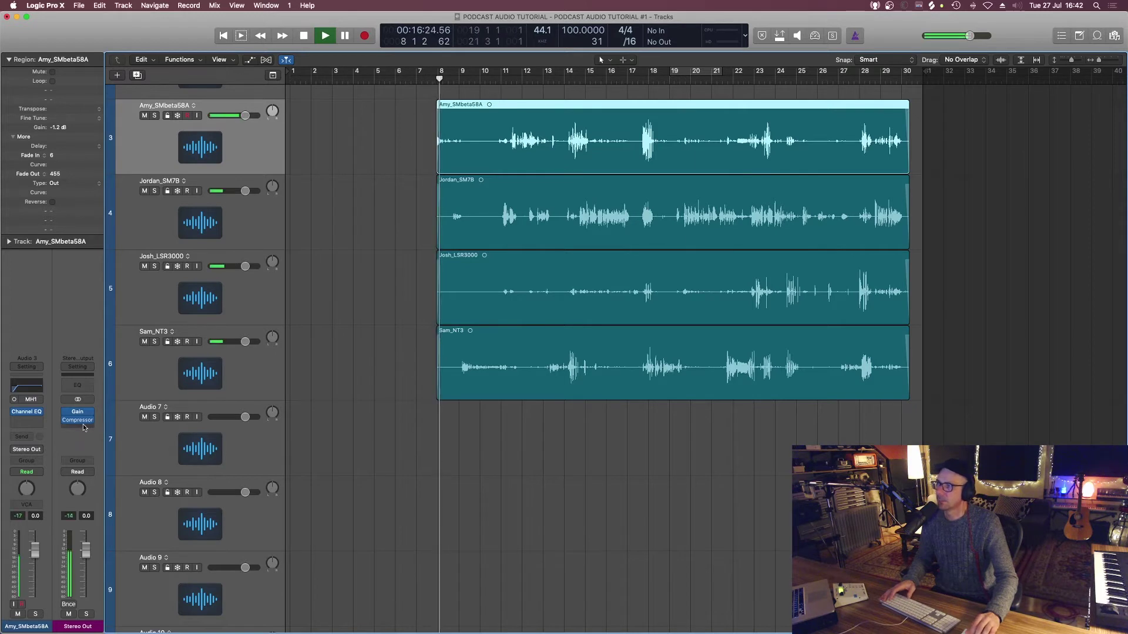
pyautogui.click(82, 383)
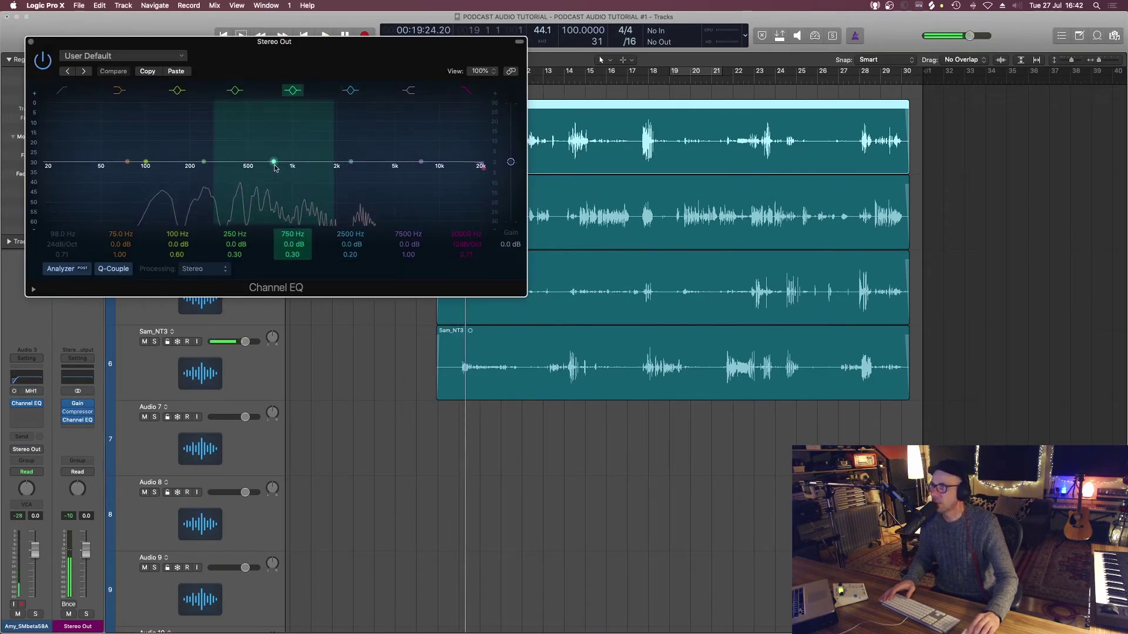
# Shape a mid-band cut of -5.0 dB at 225 Hz with a Q of 1.10 in the Stereo Out EQ, checking it in playback.
pyautogui.moveTo(273, 162); pyautogui.dragTo(210, 169)
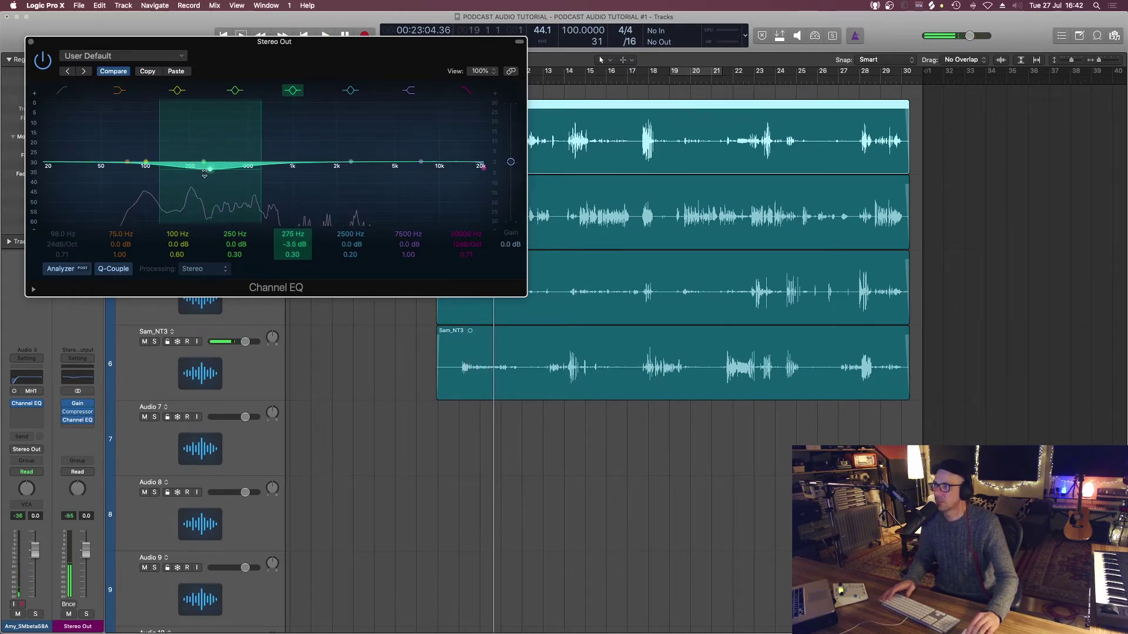
pyautogui.press('space')
pyautogui.moveTo(292, 256); pyautogui.dragTo(292, 253)
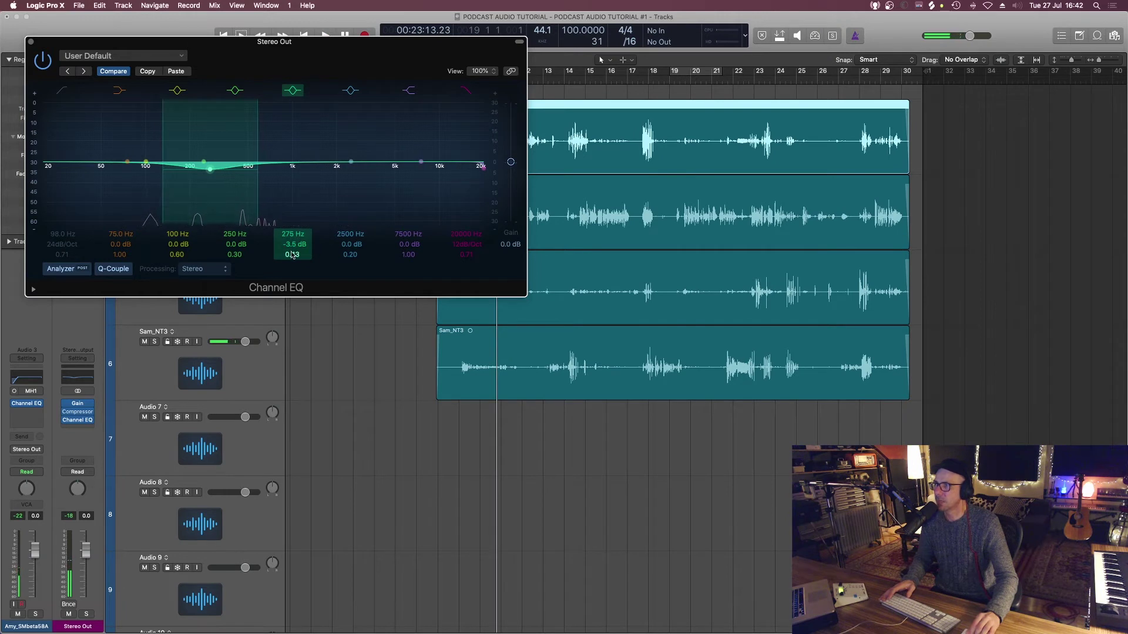
pyautogui.press('space')
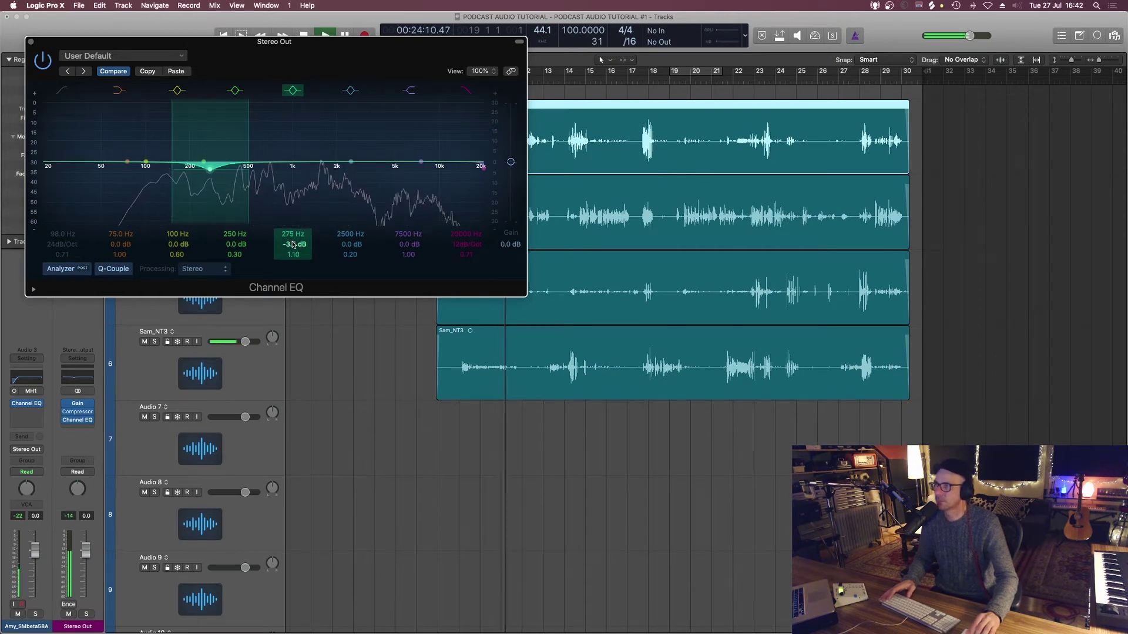
pyautogui.moveTo(212, 178)
pyautogui.mouseDown()
pyautogui.moveTo(200, 121)
pyautogui.moveTo(197, 172)
pyautogui.mouseUp()
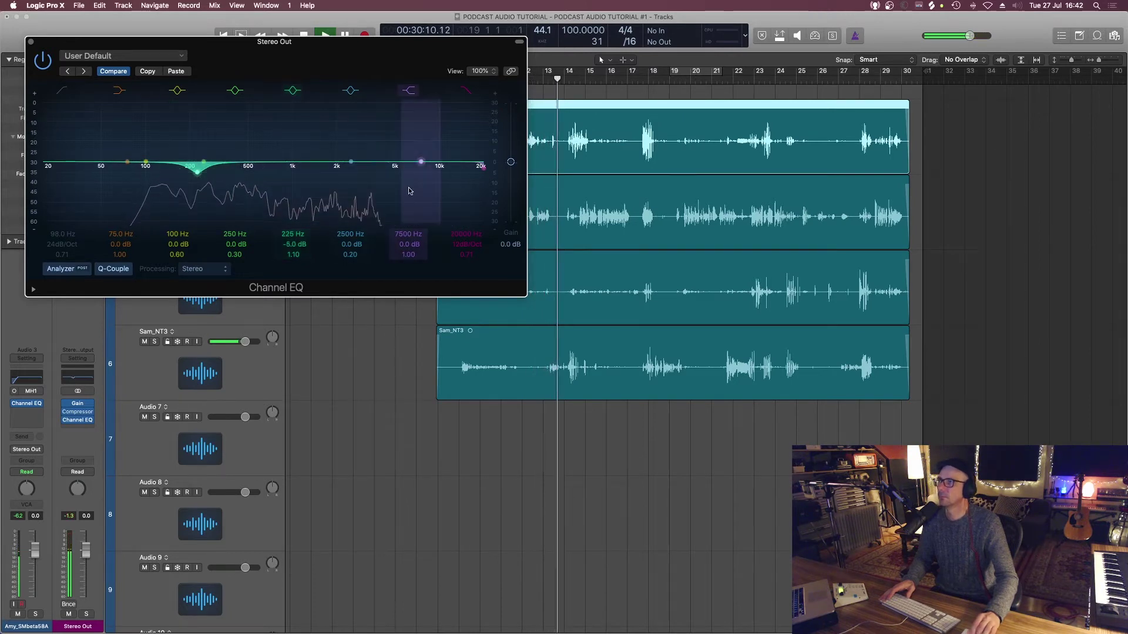
# Set the EQ's high shelf to +1.0 dB at 10400 Hz, ease the 225 Hz cut to -2.0 dB, and close the EQ.
pyautogui.moveTo(420, 161); pyautogui.dragTo(442, 159)
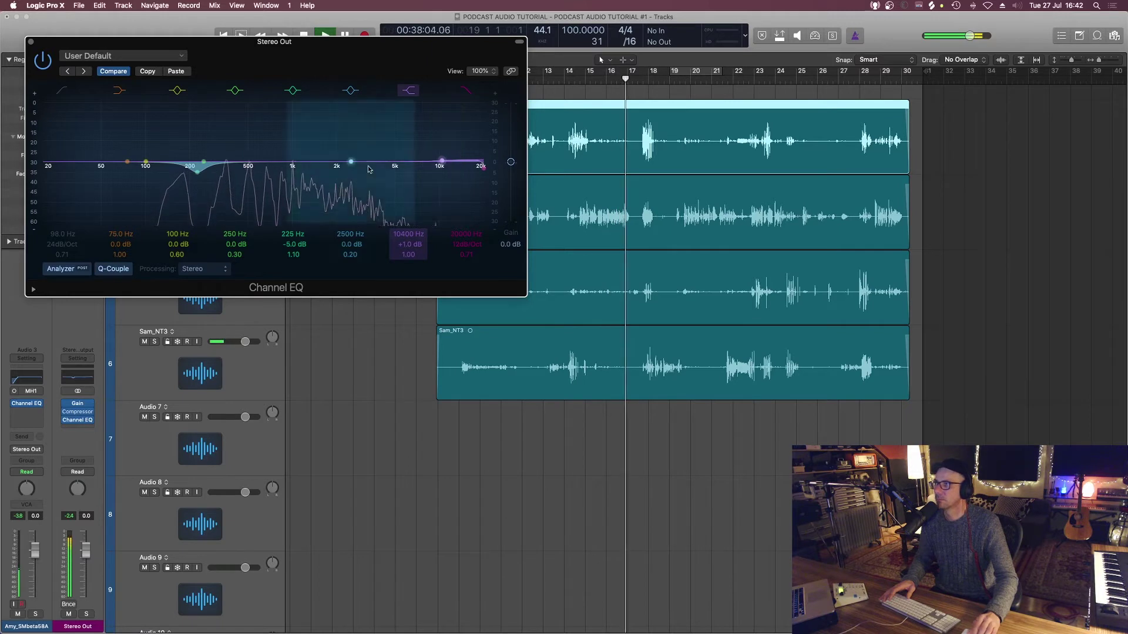
pyautogui.moveTo(197, 172); pyautogui.dragTo(197, 170)
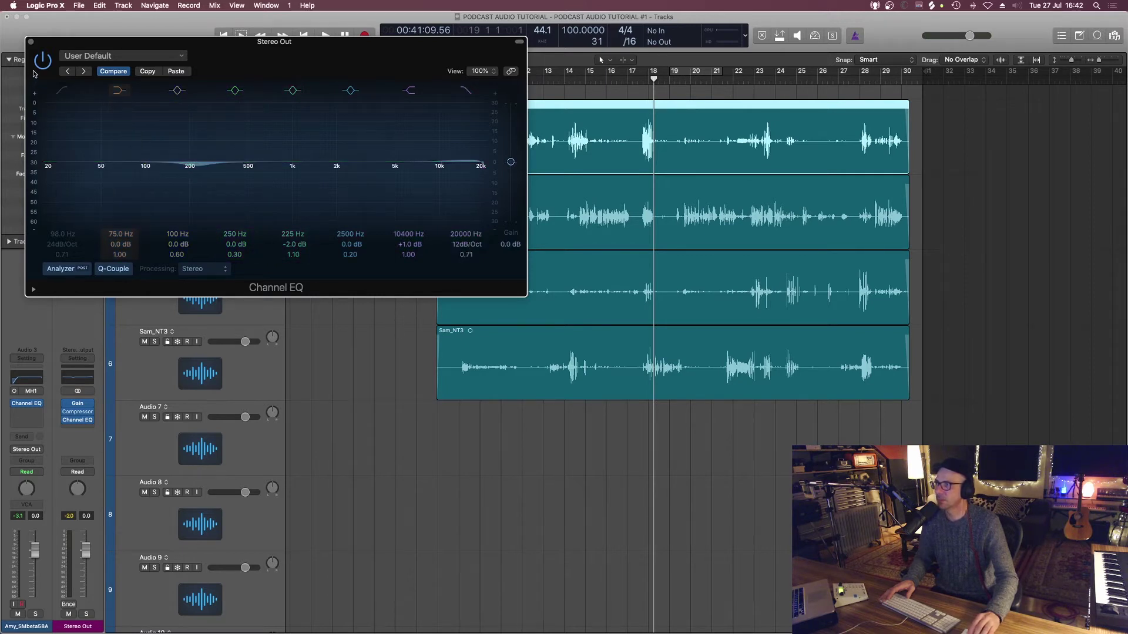
pyautogui.click(31, 42)
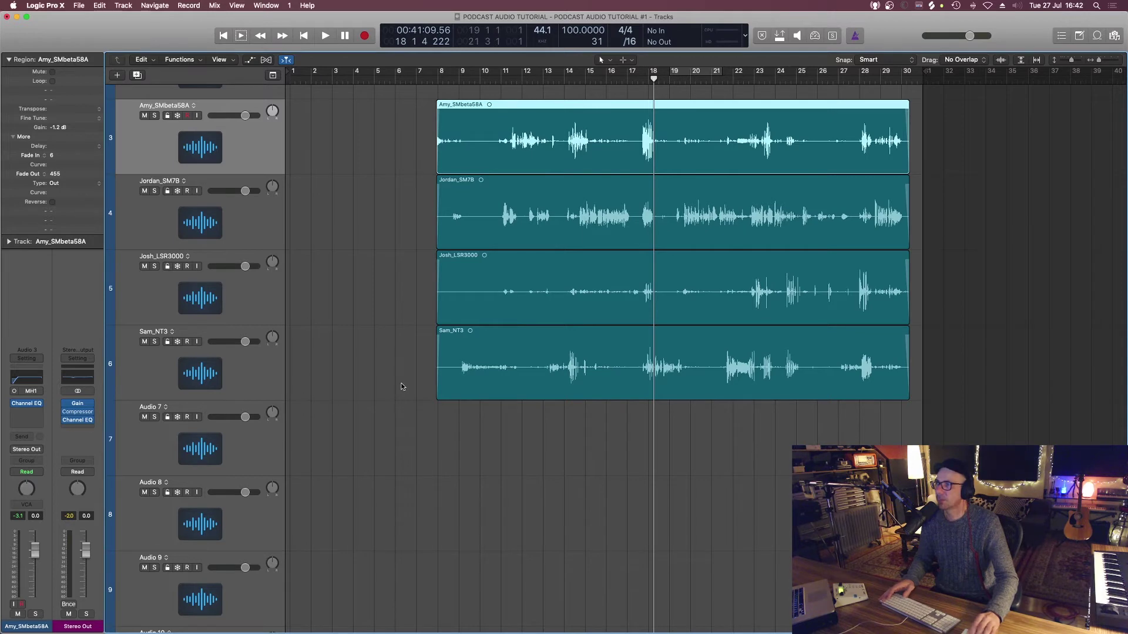
# Import the music file Isthislove_Bb Minor_160BPM_48k (3) onto track 7 at bar 1 and return the playhead to the start.
pyautogui.press('super+Up')
pyautogui.press('super+Up')
pyautogui.press('super+Up')
pyautogui.press('super+Up')
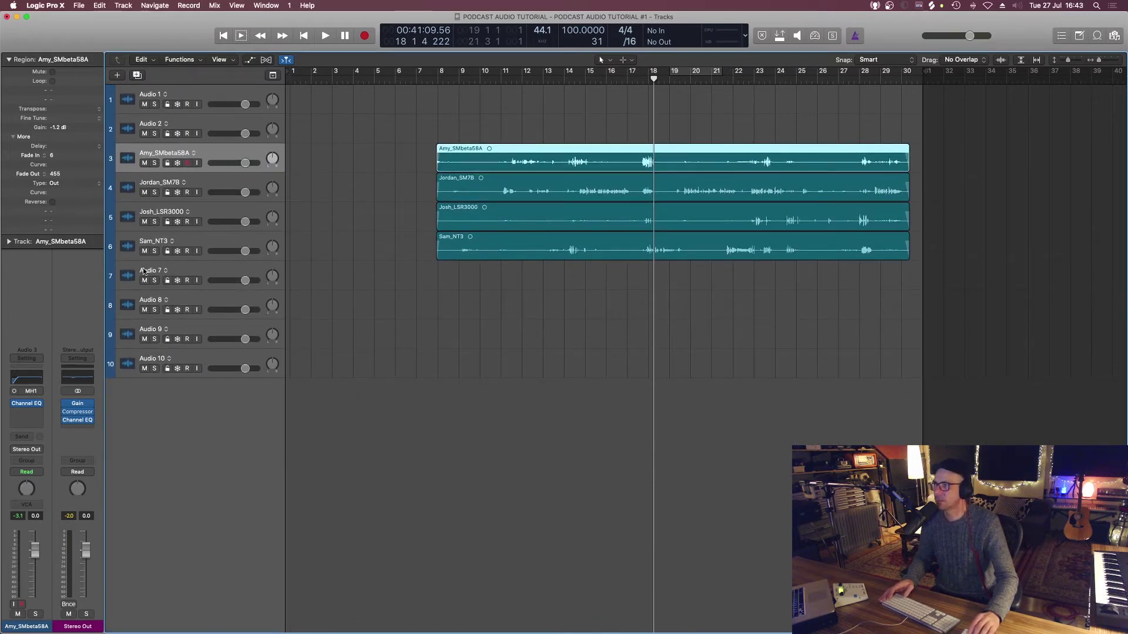
pyautogui.click(144, 271)
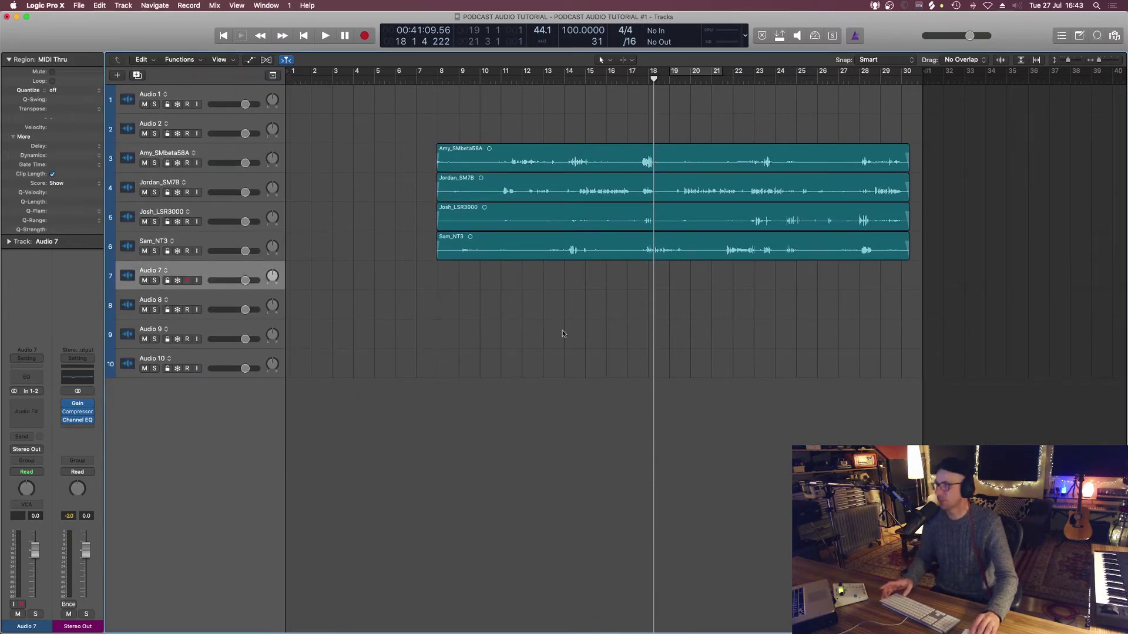
pyautogui.moveTo(2, 35)
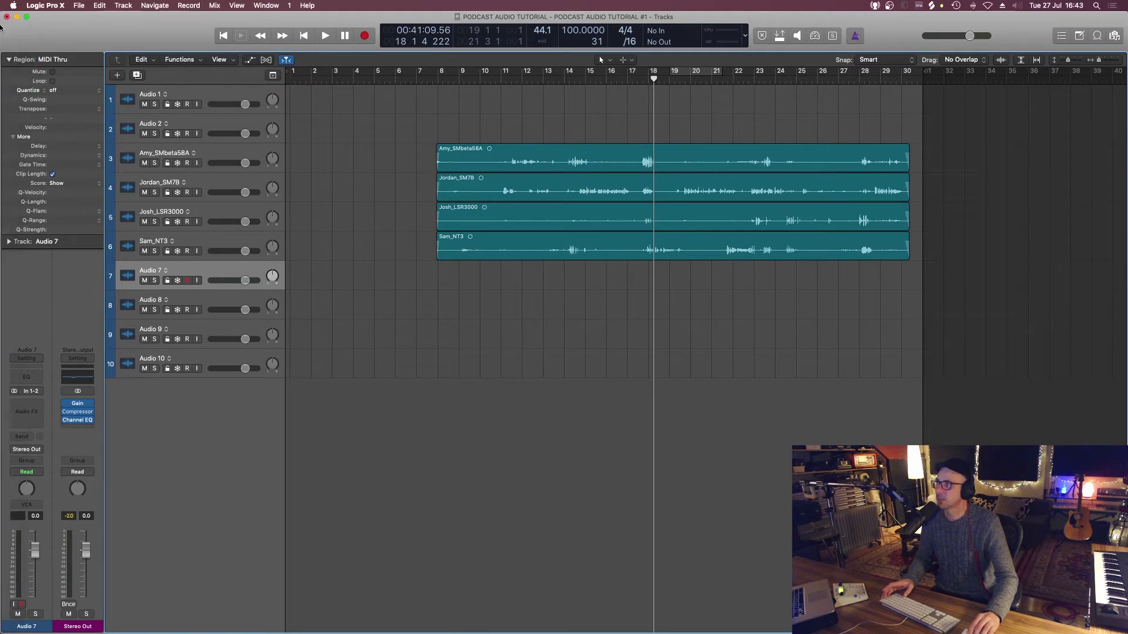
pyautogui.click(10, 30)
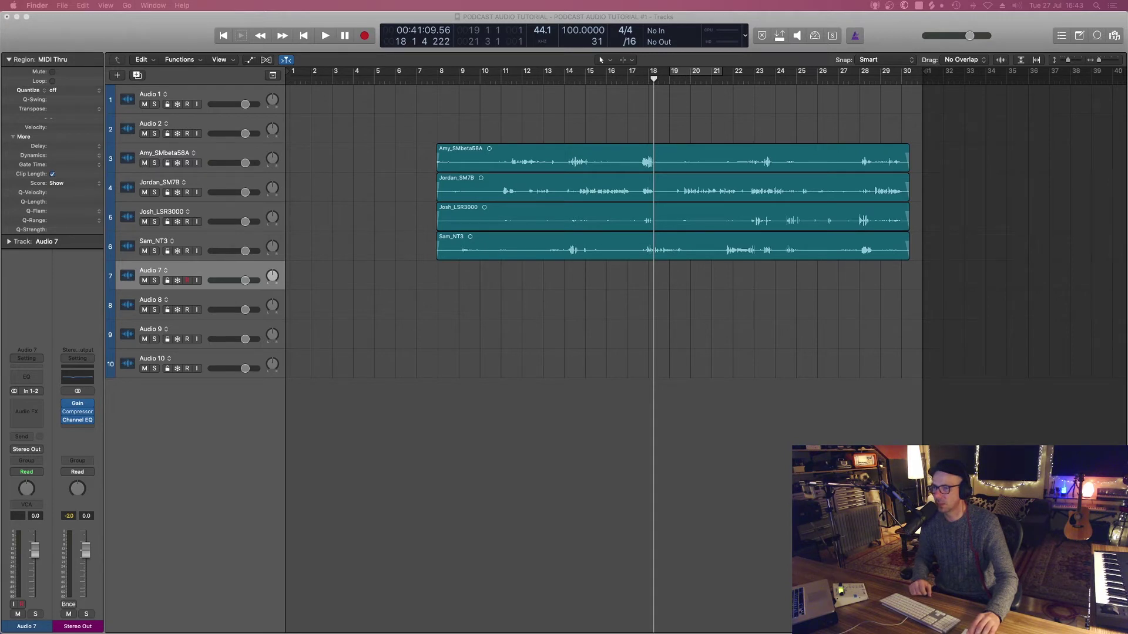
pyautogui.moveTo(447, 633); pyautogui.dragTo(293, 275)
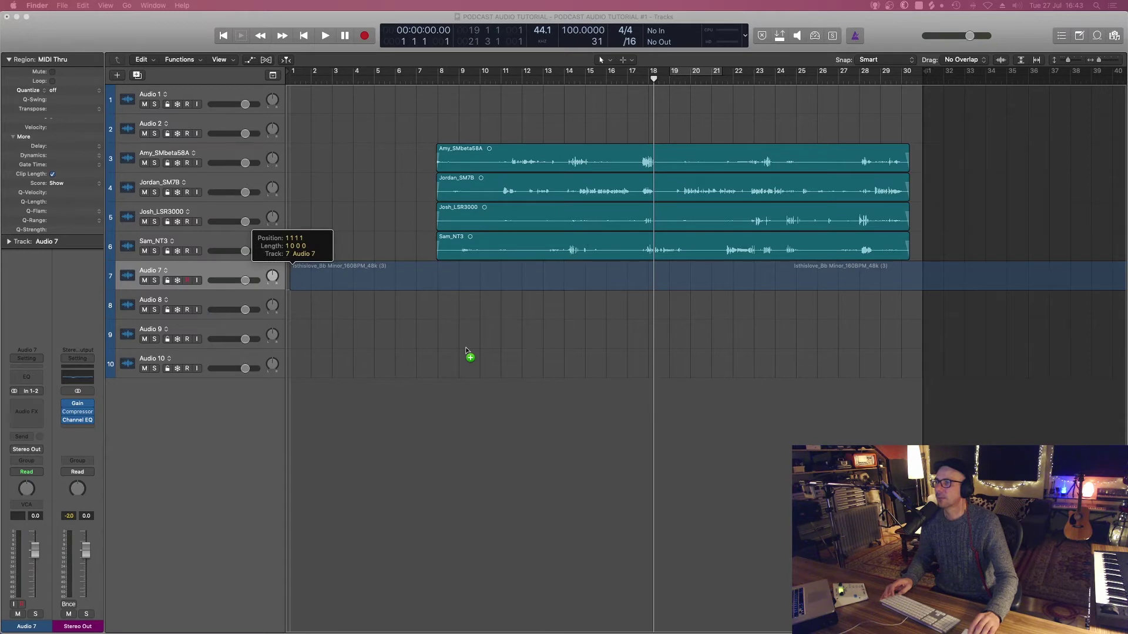
pyautogui.moveTo(482, 341); pyautogui.dragTo(481, 319)
pyautogui.press('z')
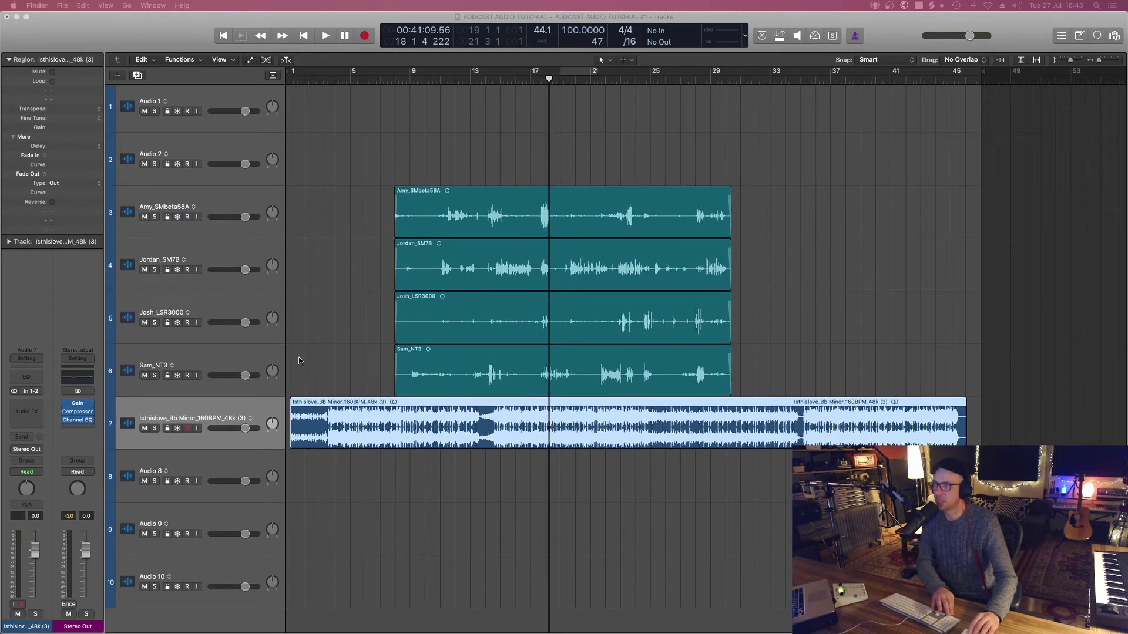
pyautogui.click(490, 146)
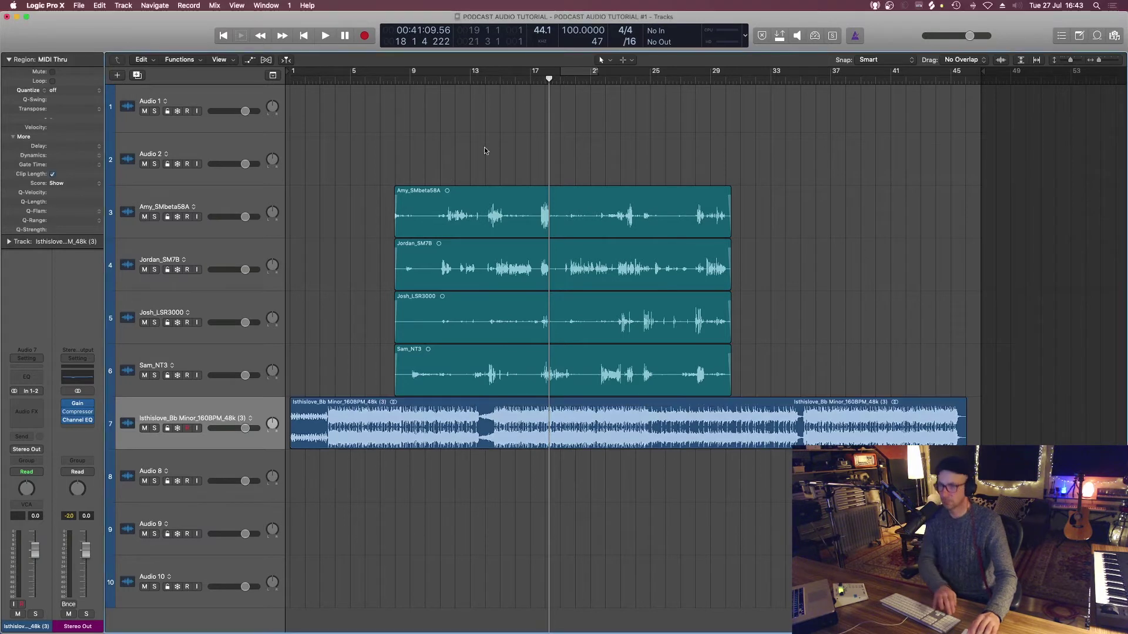
pyautogui.press('Return')
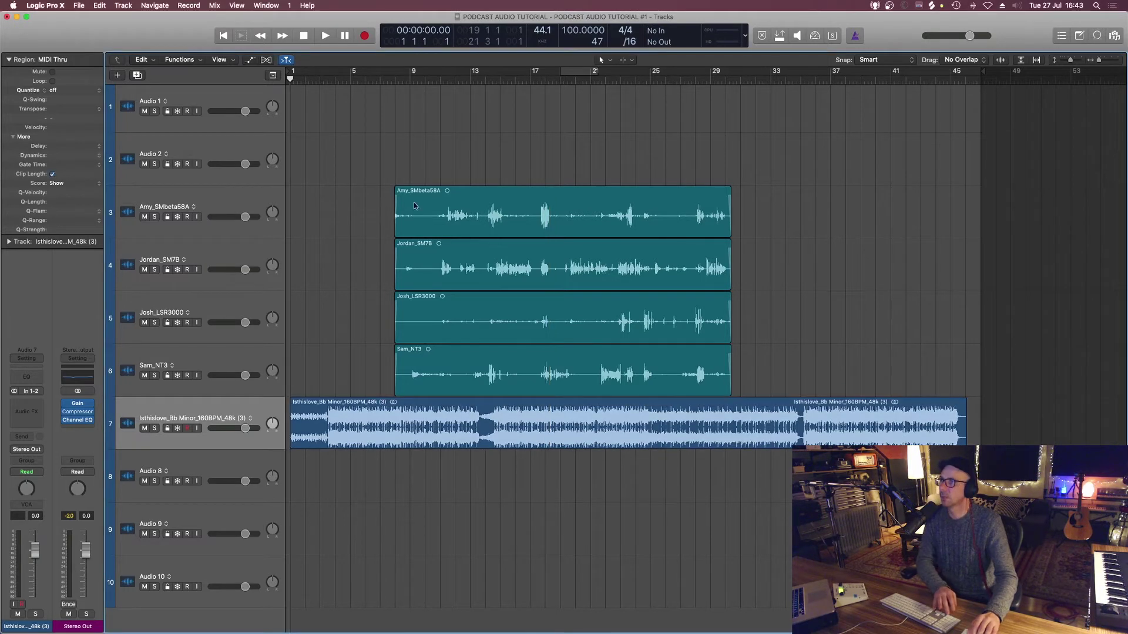
# Lower the music track's volume to -4.8 dB and set the music region's gain to -9.6 dB.
pyautogui.click(156, 413)
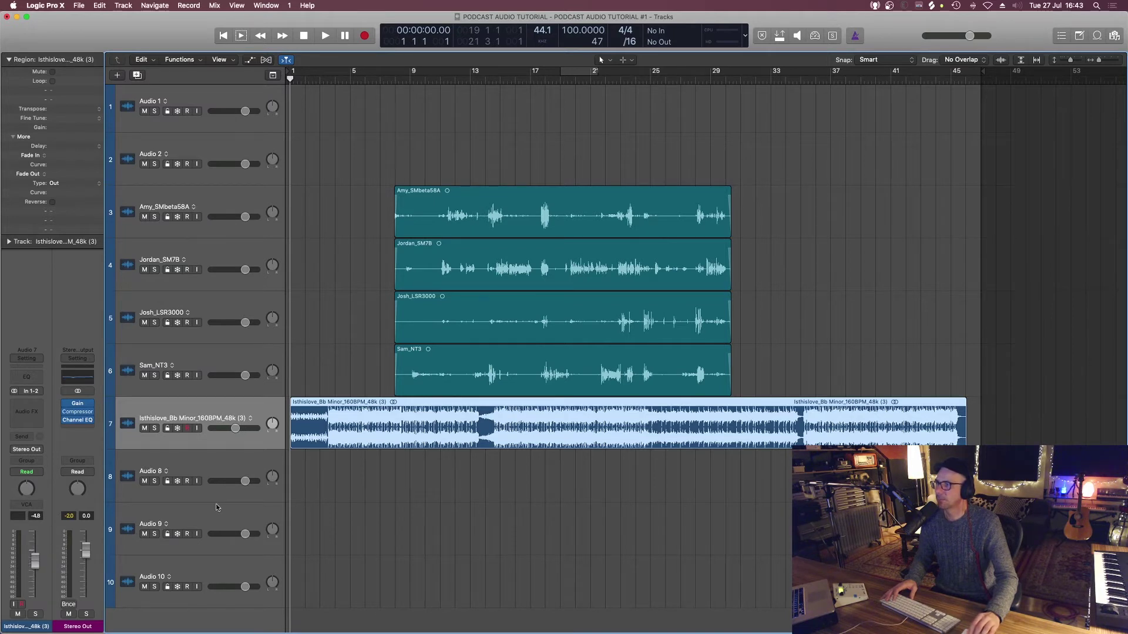
pyautogui.click(317, 358)
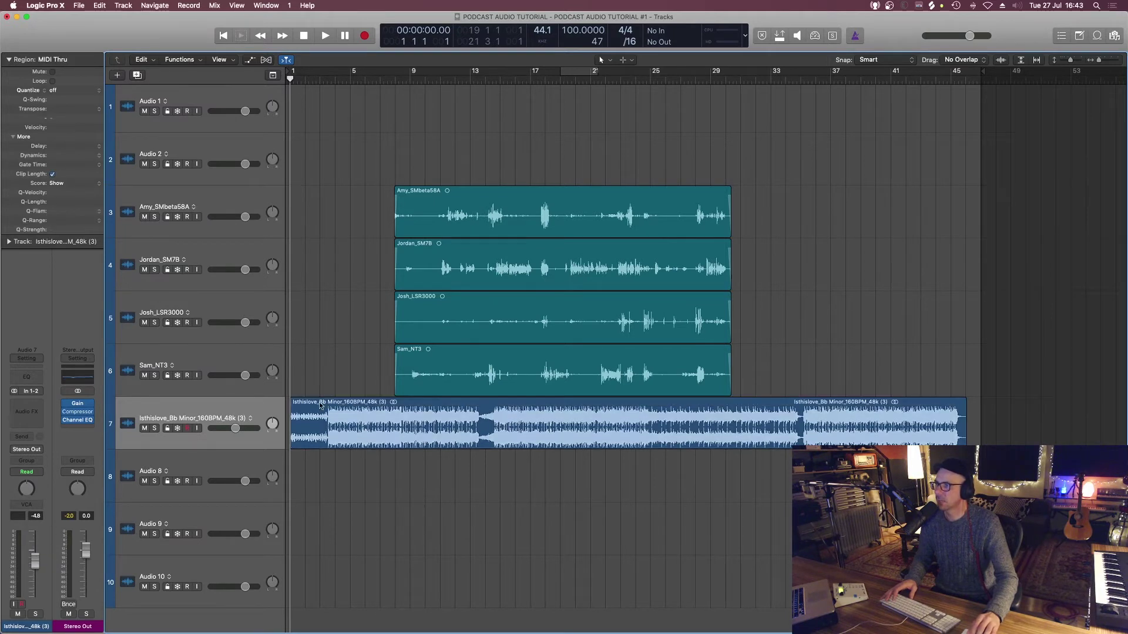
pyautogui.click(315, 414)
pyautogui.moveTo(60, 131); pyautogui.dragTo(66, 266)
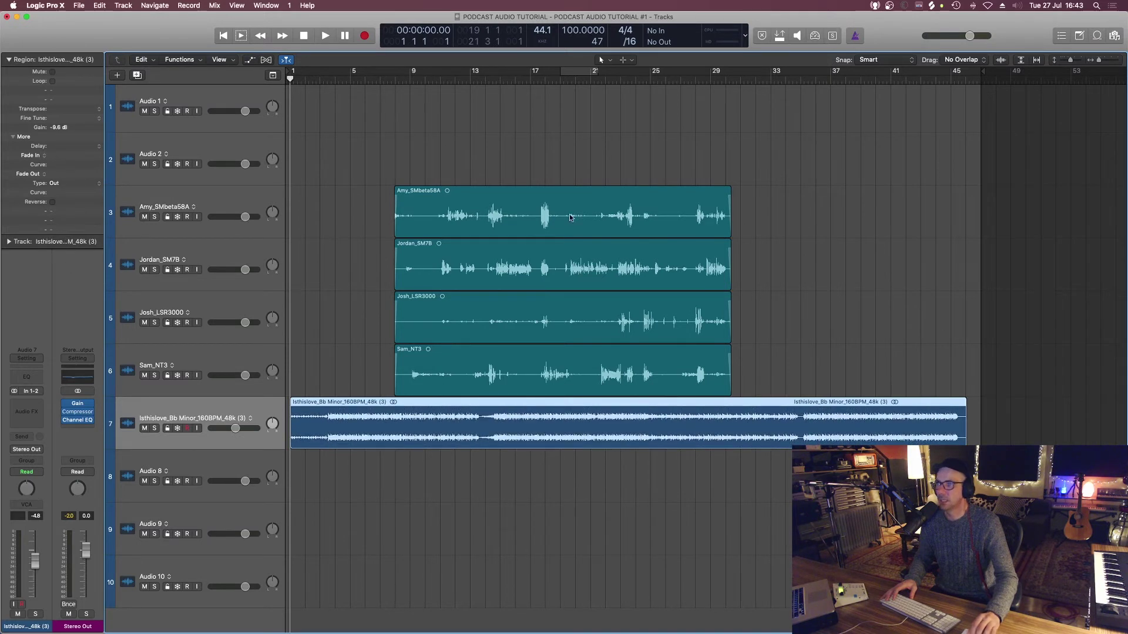
# Set the SMbeta58A recording's region gain to -3.3 dB.
pyautogui.click(533, 209)
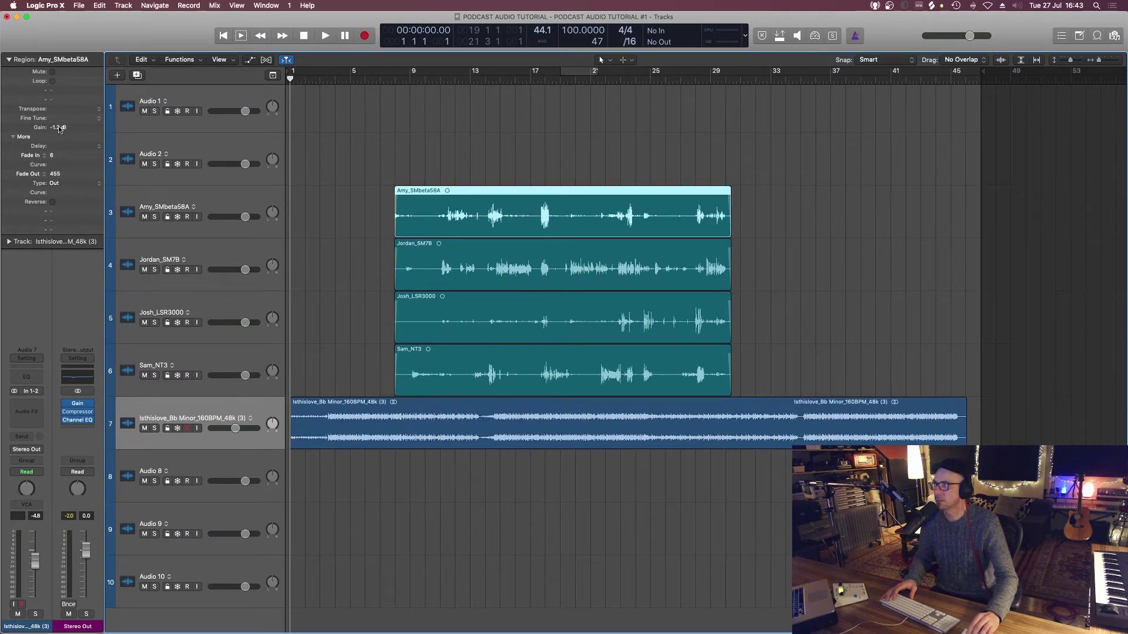
pyautogui.moveTo(60, 129)
pyautogui.mouseDown()
pyautogui.moveTo(59, 165)
pyautogui.moveTo(60, 139)
pyautogui.mouseUp()
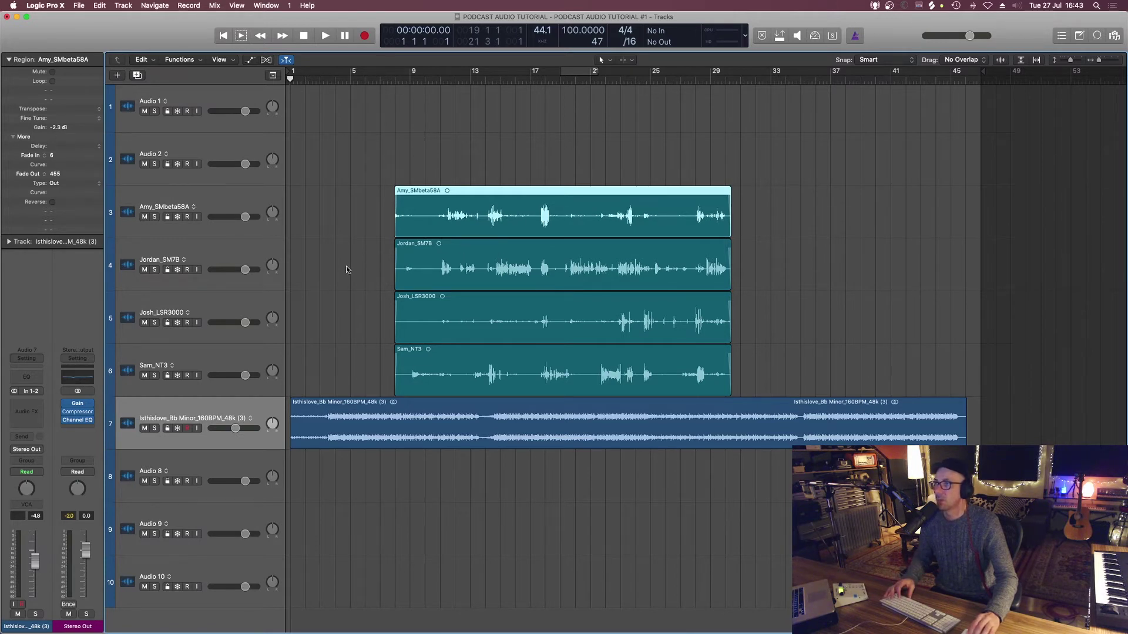
pyautogui.click(435, 310)
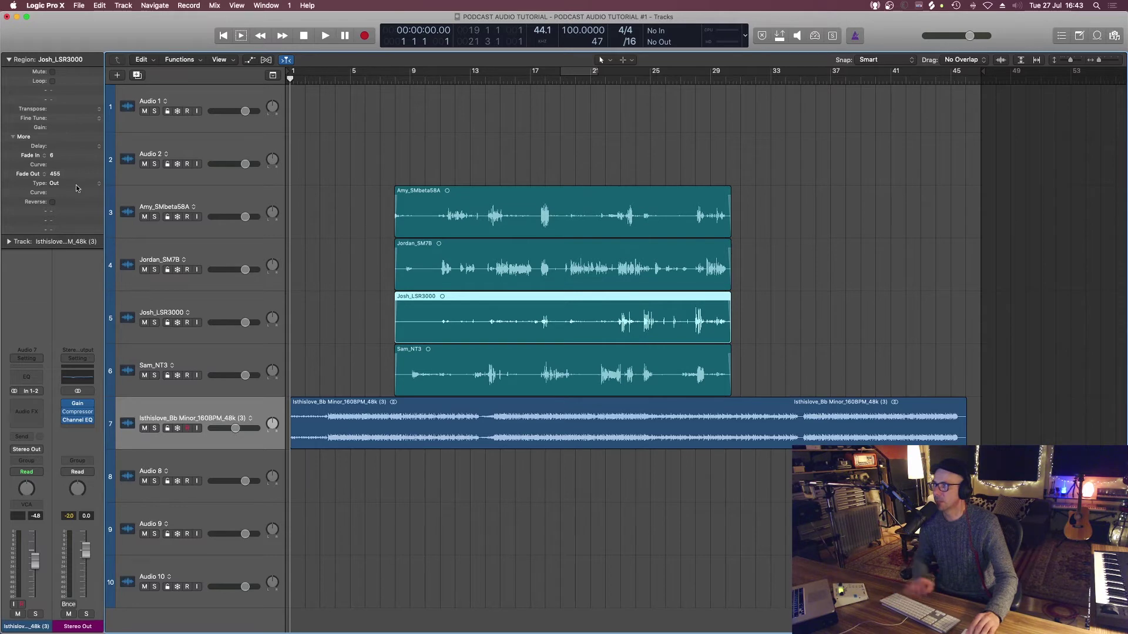
# Shift the music region to start at about bar 2 and trim its end to just before the voice recordings begin.
pyautogui.click(458, 444)
pyautogui.press('super+Down')
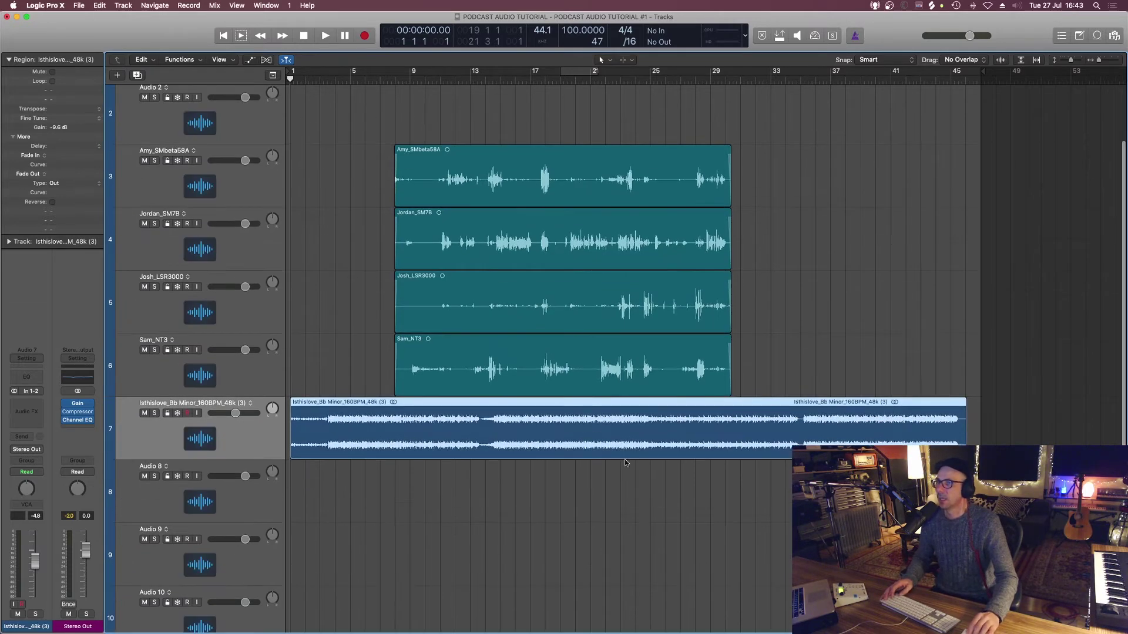
pyautogui.moveTo(491, 425)
pyautogui.mouseDown()
pyautogui.moveTo(534, 425)
pyautogui.moveTo(495, 425)
pyautogui.mouseUp()
pyautogui.moveTo(981, 436); pyautogui.dragTo(392, 436)
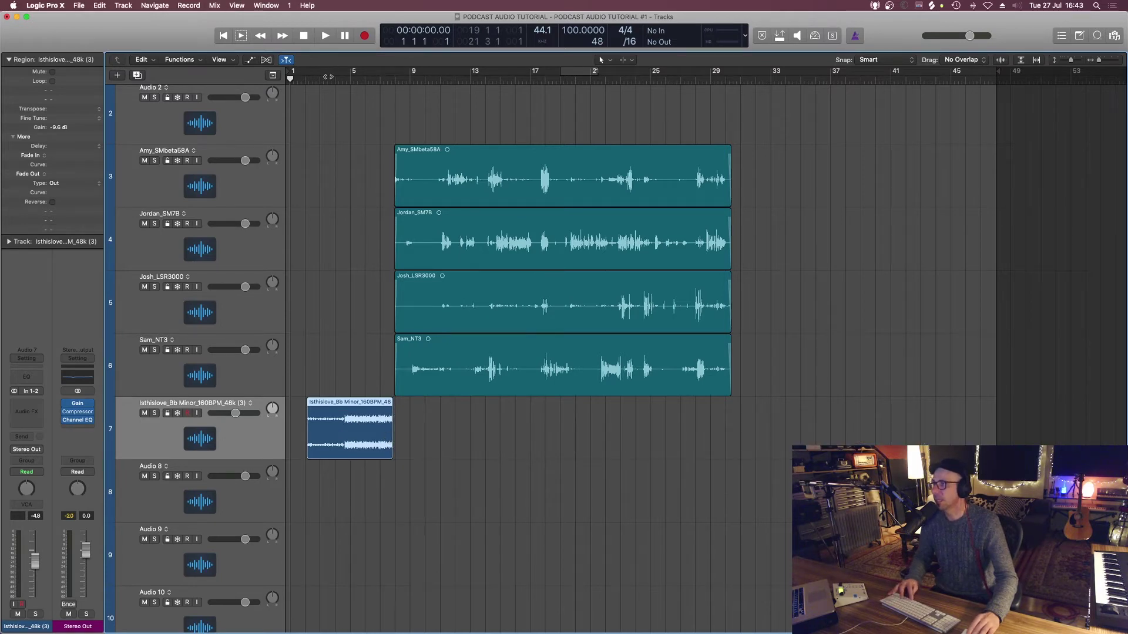
# Play the music intro from about bar 3 and set its region gain to -8.1 dB.
pyautogui.doubleClick(328, 77)
pyautogui.press('super+Right')
pyautogui.press('super+Right')
pyautogui.press('super+Right')
pyautogui.hscroll(-3, 370, 449)
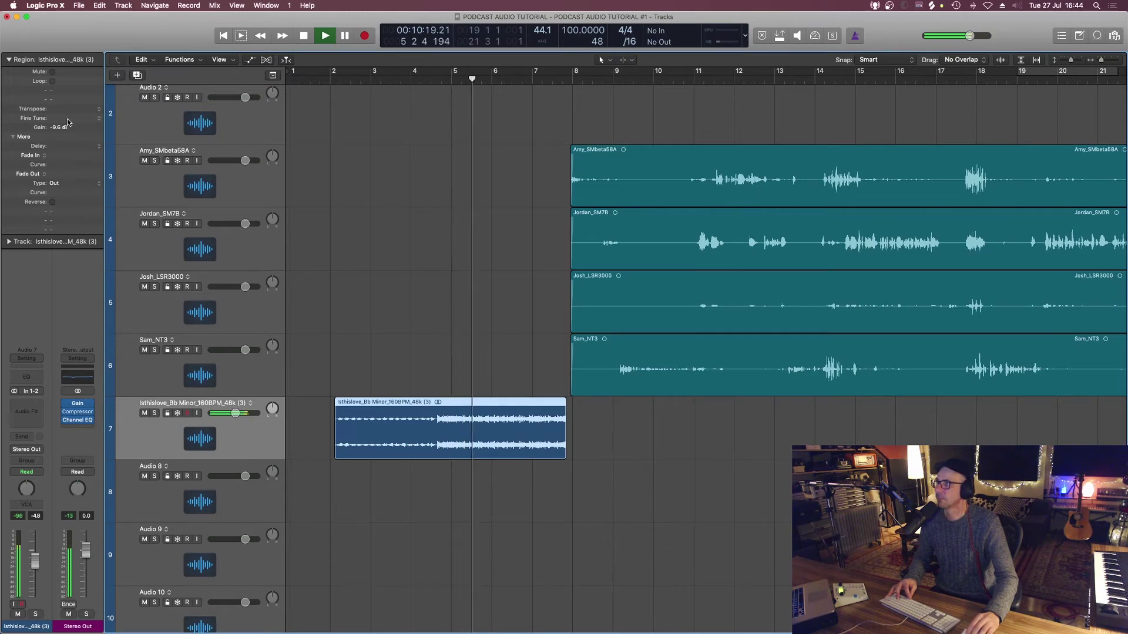
pyautogui.moveTo(66, 127); pyautogui.dragTo(67, 118)
pyautogui.press('super+Down')
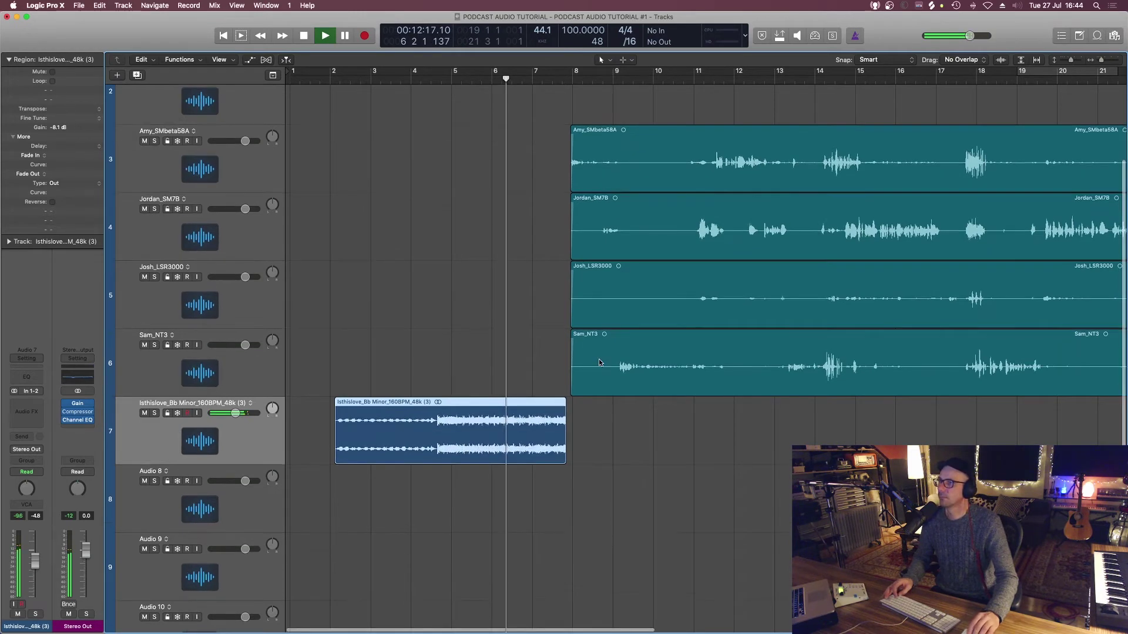
pyautogui.press('super+Right')
pyautogui.press('space')
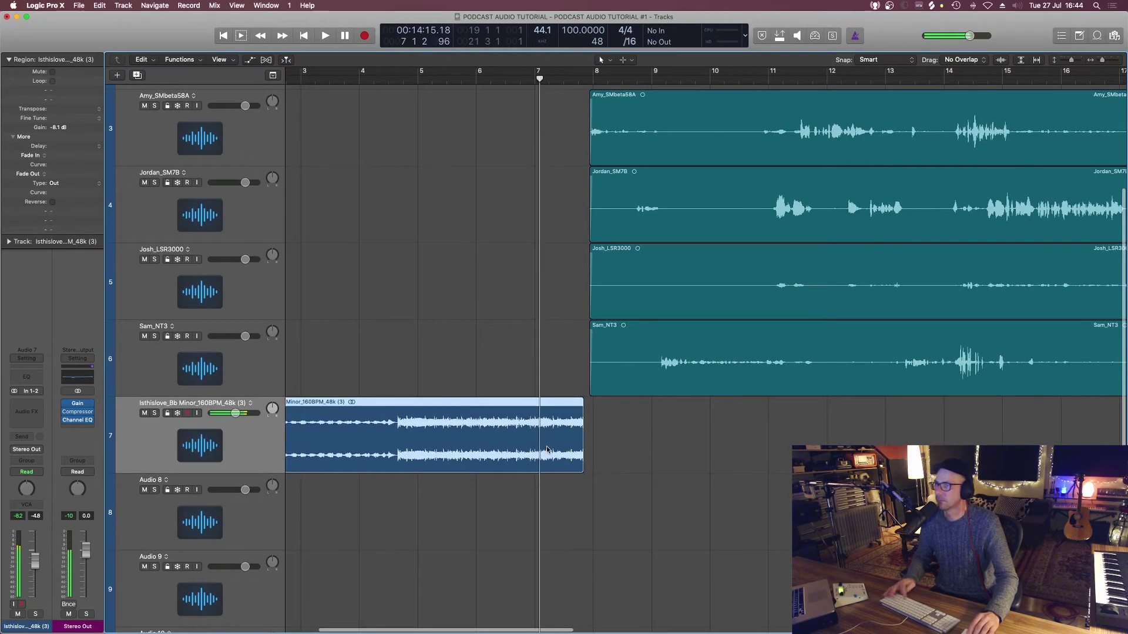
# Move the music region so it ends where the voice recordings start, and clear its fade-out.
pyautogui.moveTo(536, 456); pyautogui.dragTo(554, 453)
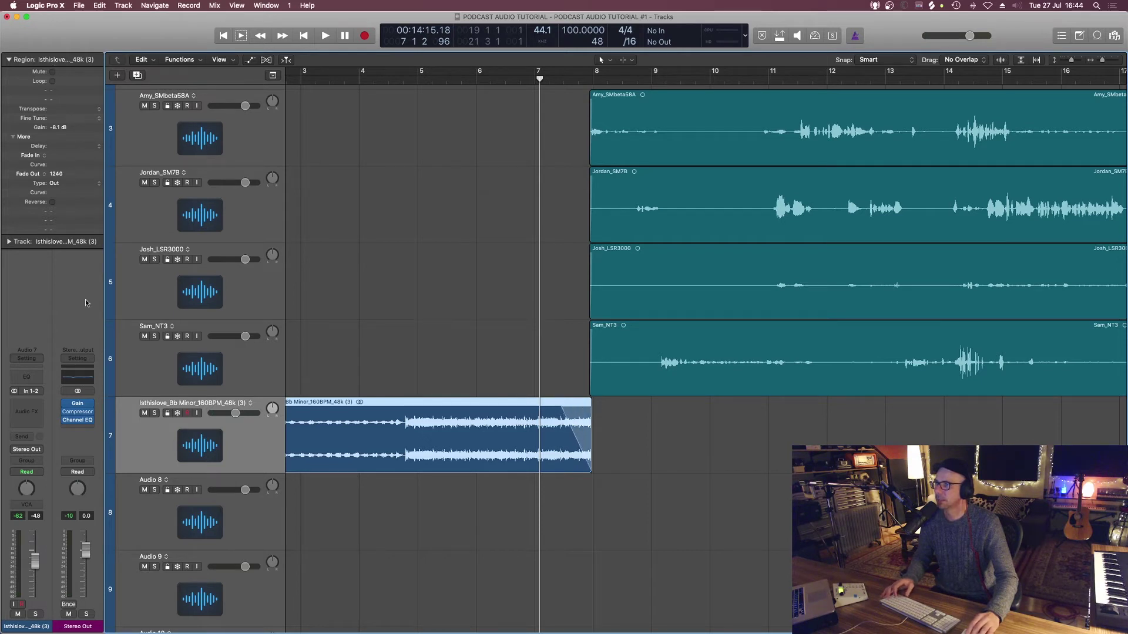
pyautogui.keyDown('alt'); pyautogui.click(72, 175); pyautogui.keyUp('alt')
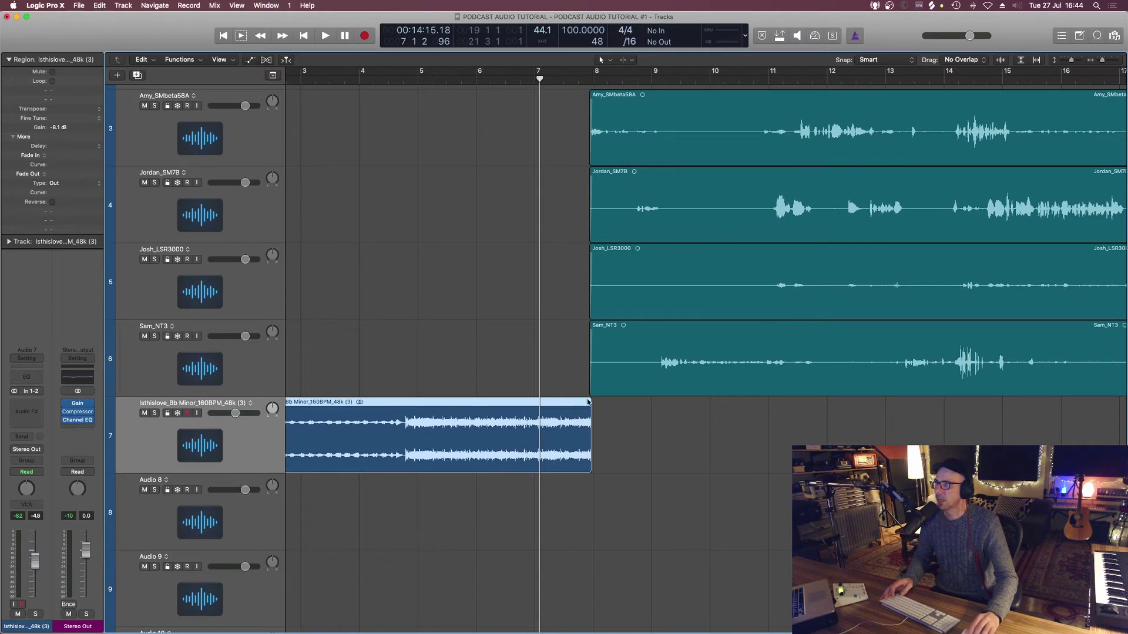
# Draw a fade-out of 2247 across the end of the music region with the Fade tool, from about bar 7.
pyautogui.press('t')
pyautogui.click(539, 400)
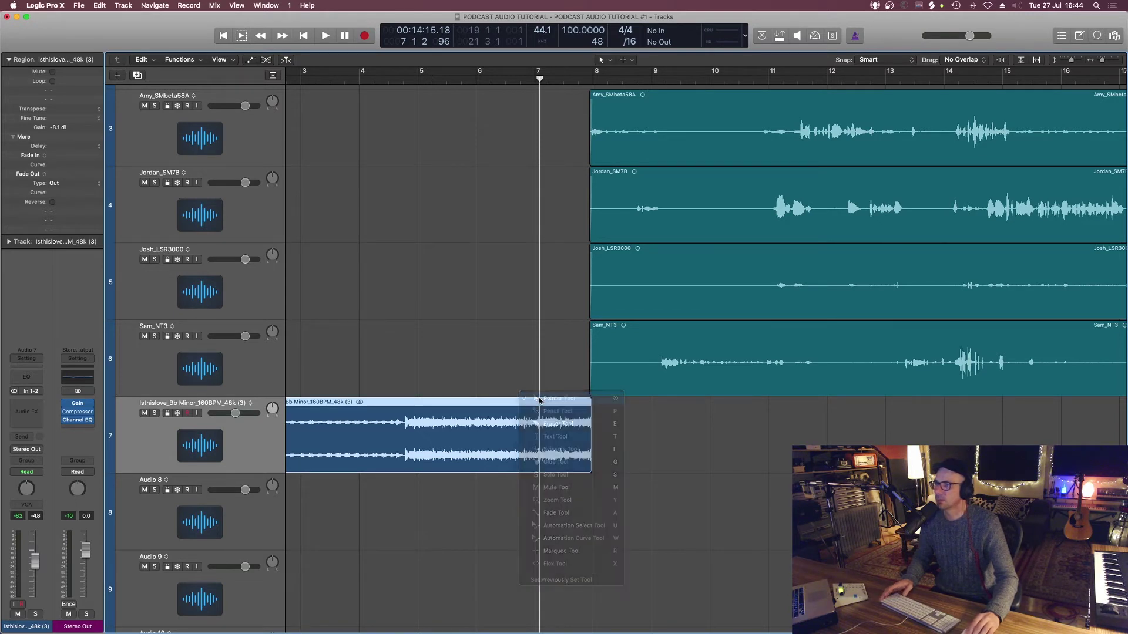
pyautogui.press('t')
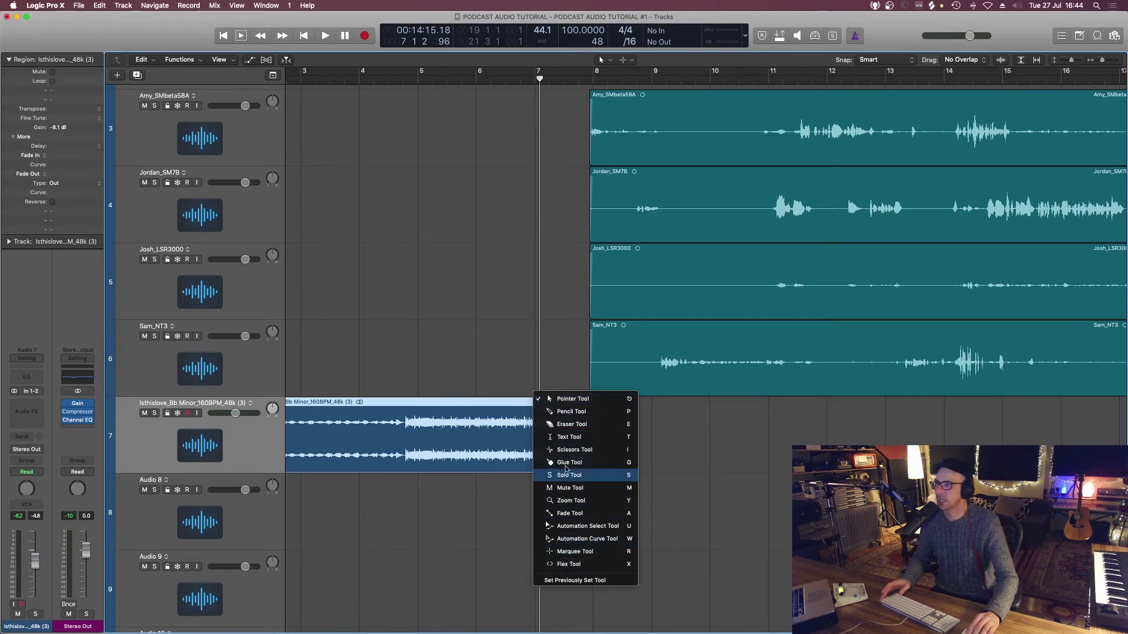
pyautogui.click(567, 514)
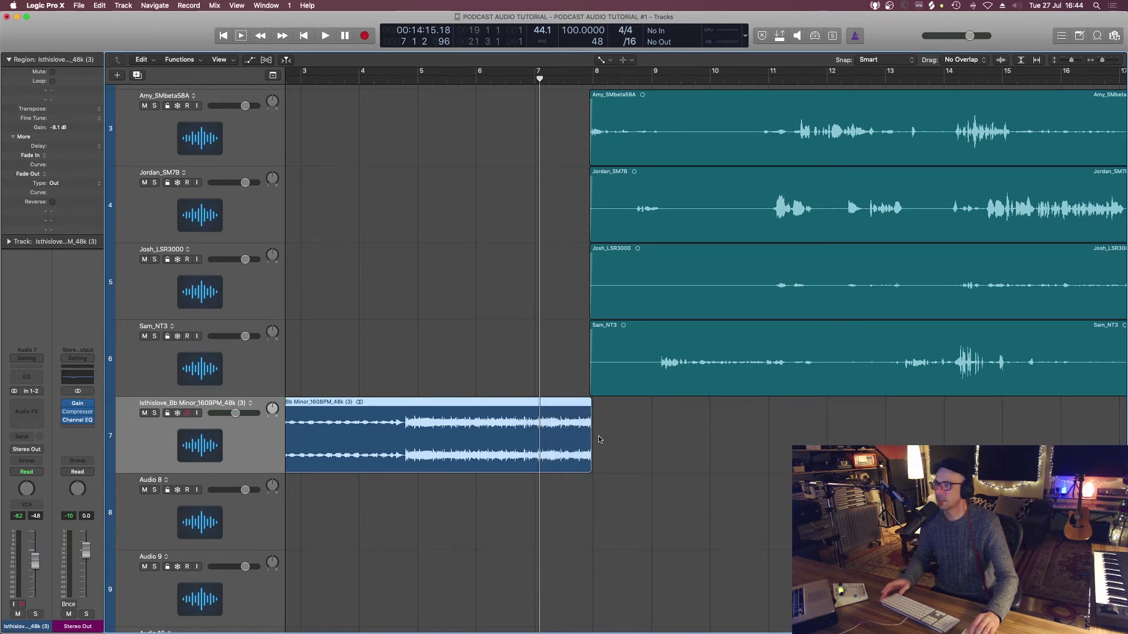
pyautogui.moveTo(588, 441); pyautogui.dragTo(537, 449)
pyautogui.press('t')
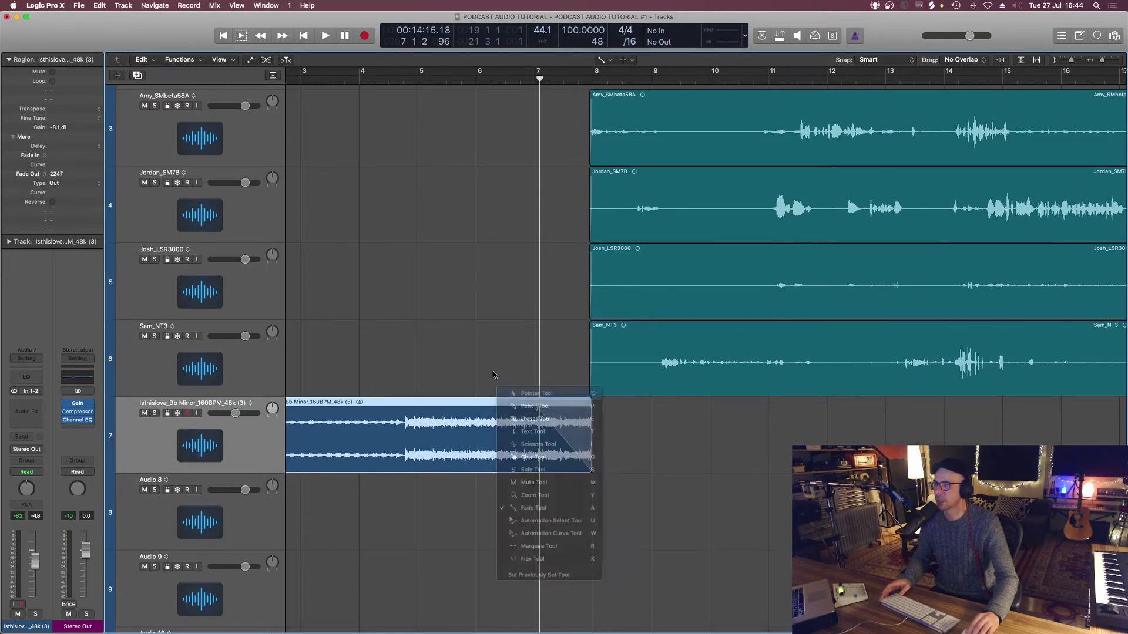
pyautogui.press('t')
# Play from about bar 6.5 to check the music's fade-out into the voice recordings.
pyautogui.click(506, 82)
pyautogui.press('space')
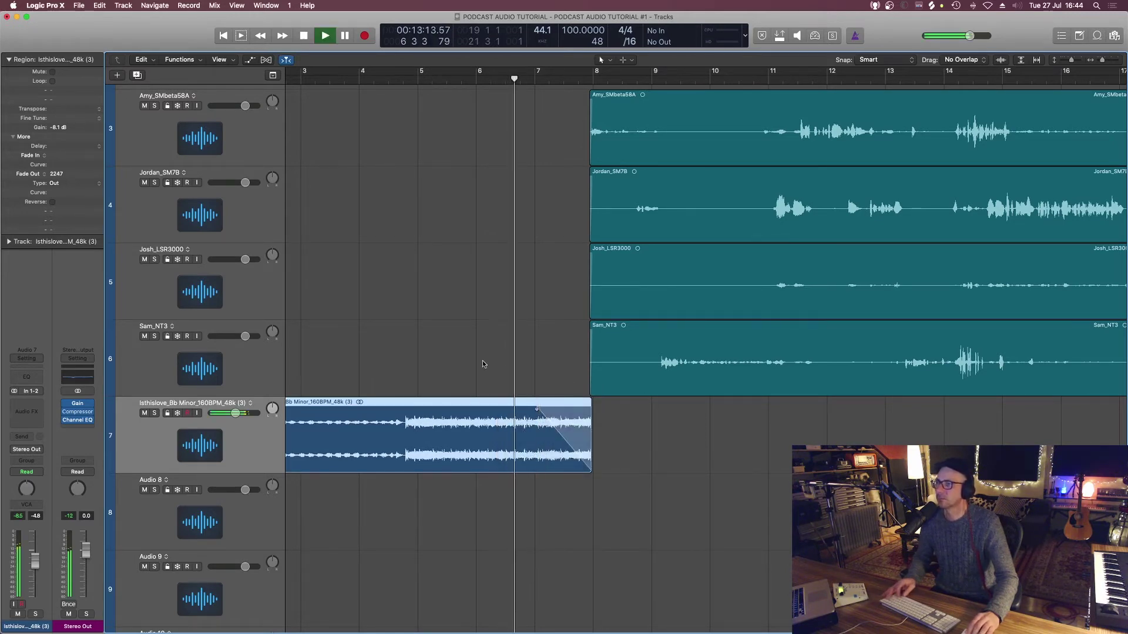
pyautogui.scroll(5, 503, 372)
pyautogui.scroll(-3, 527, 429)
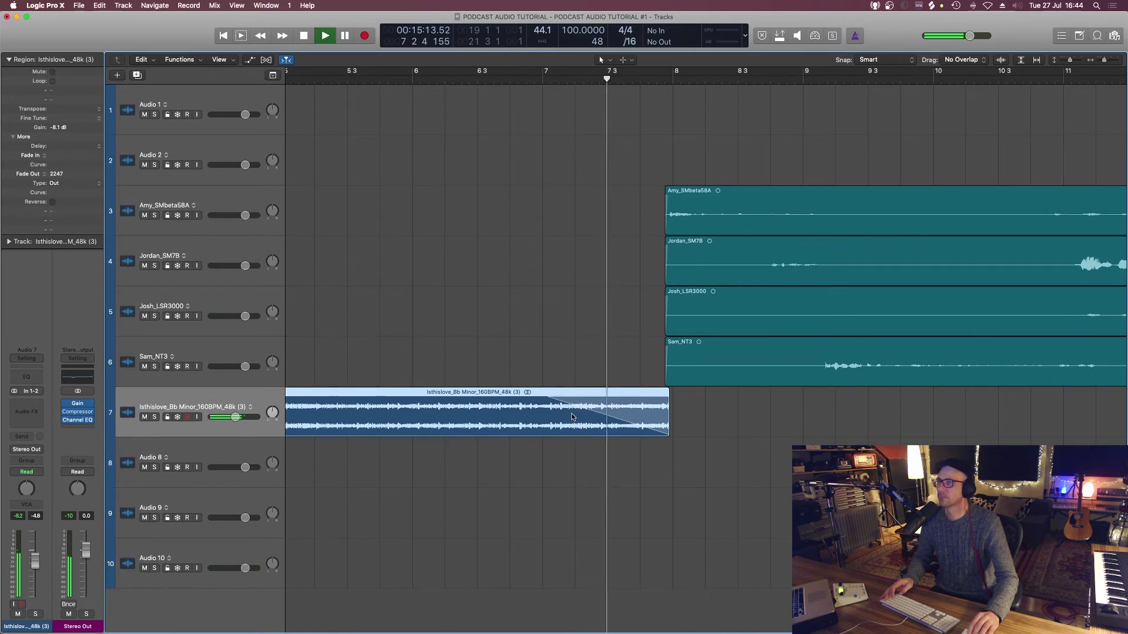
pyautogui.scroll(-8, 603, 381)
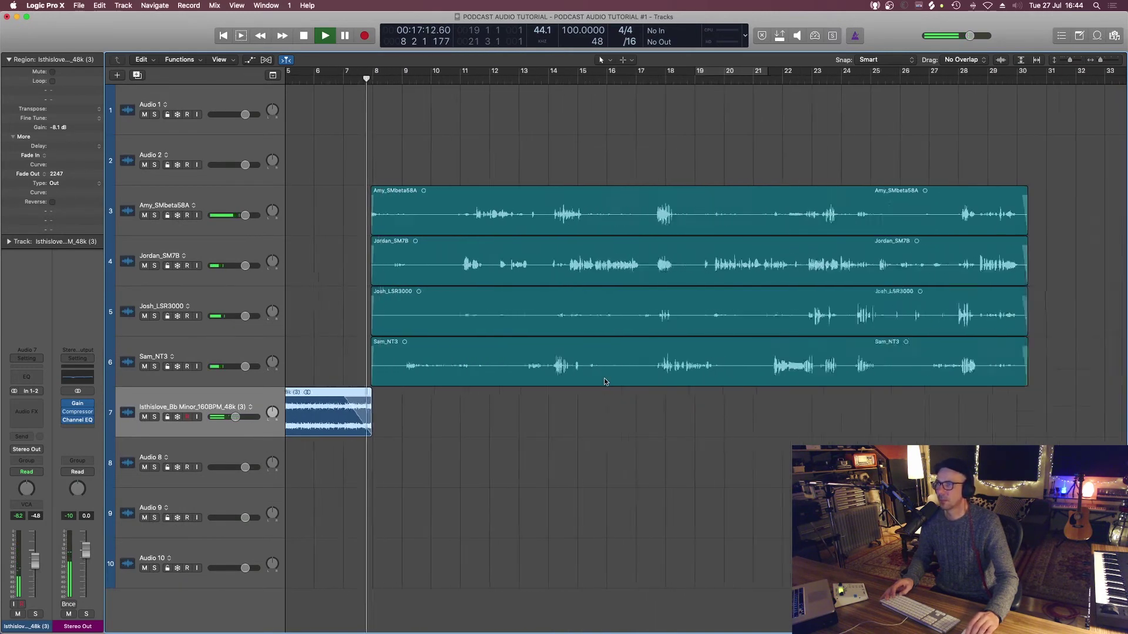
# Copy the intro music region past the end of the voice recordings and trim it to span about bars 30 to 33.
pyautogui.press('space')
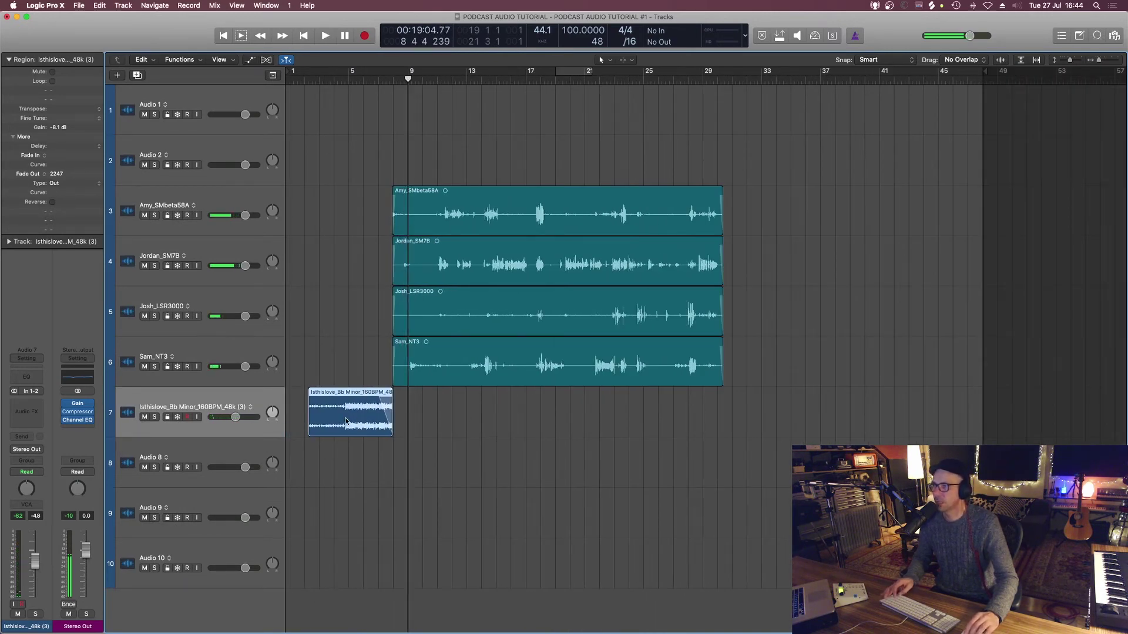
pyautogui.moveTo(348, 427); pyautogui.dragTo(805, 427)
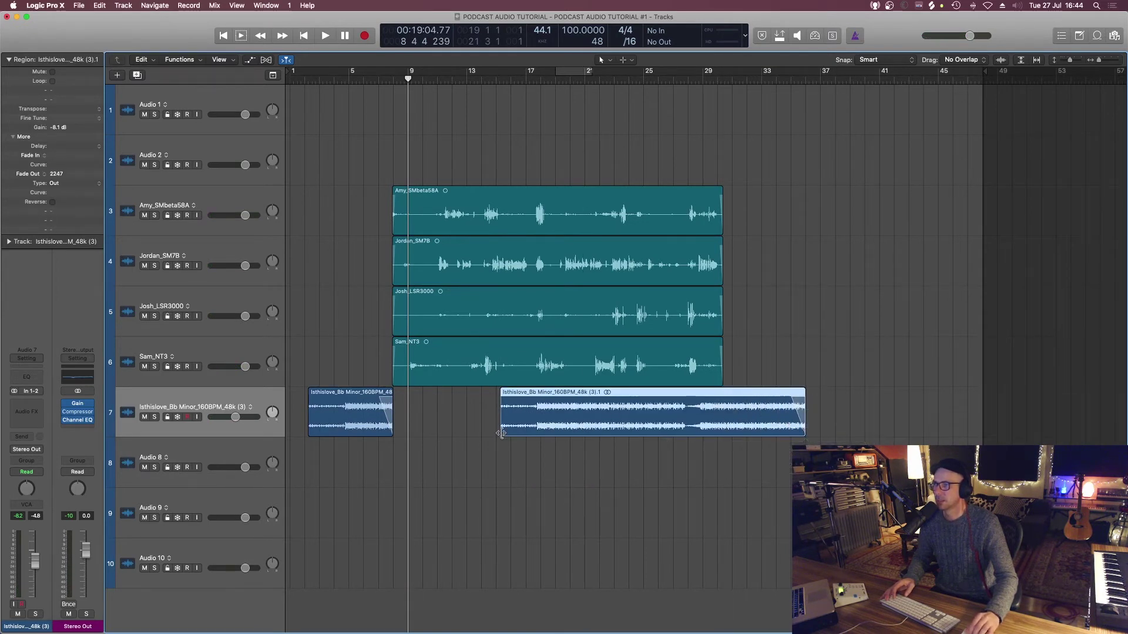
pyautogui.moveTo(501, 433); pyautogui.dragTo(699, 418)
# Draw a fade-in of 1008 on the closing music region with the Fade tool and nudge the region slightly later.
pyautogui.press('t')
pyautogui.press('a')
pyautogui.press('t')
pyautogui.press('t')
pyautogui.scroll(5, 676, 420)
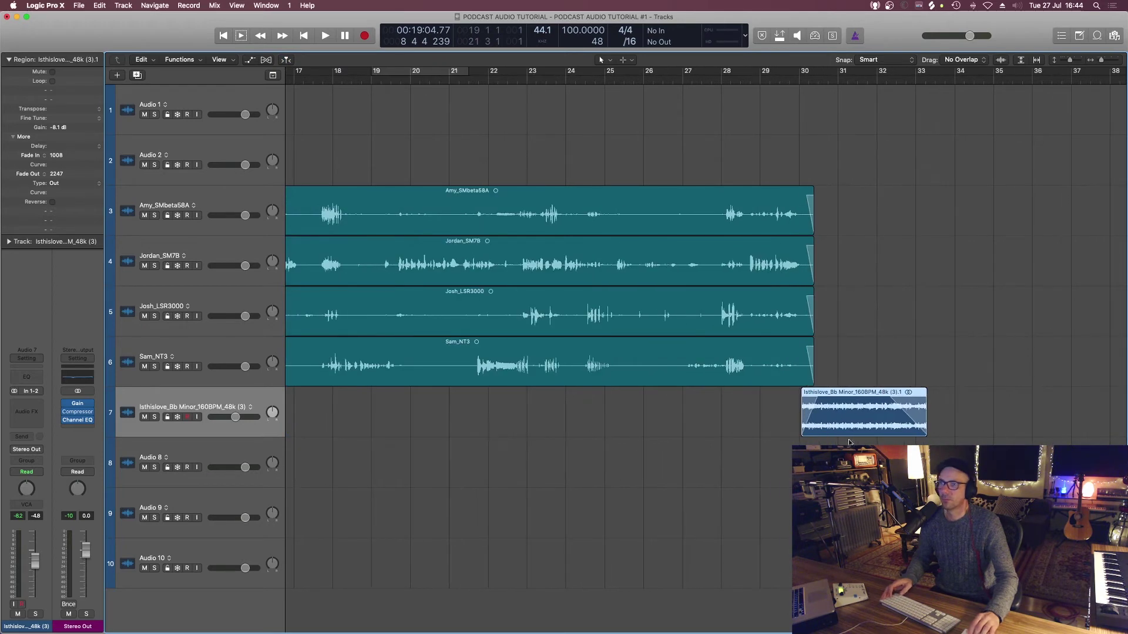
pyautogui.moveTo(845, 398); pyautogui.dragTo(852, 397)
# Play from about bar 29 to check the transition from the voices into the closing music.
pyautogui.doubleClick(768, 77)
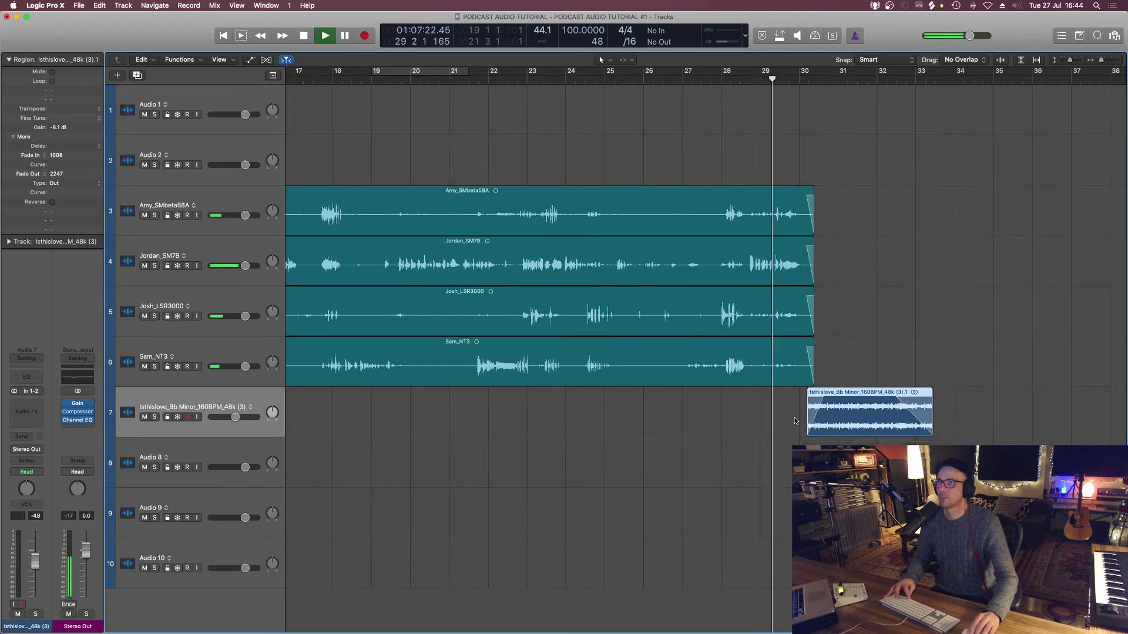
pyautogui.scroll(-3, 817, 438)
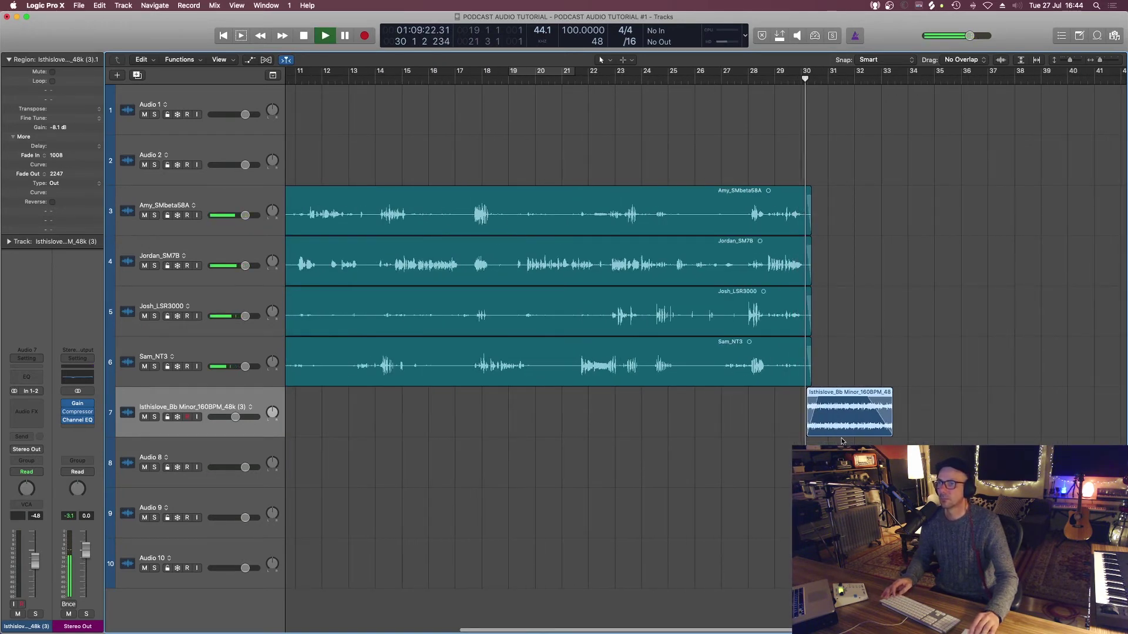
pyautogui.scroll(3, 821, 435)
pyautogui.press('space')
# Move the closing music region earlier to about bar 29.9 and shorten its fade-in to 205.
pyautogui.moveTo(825, 413); pyautogui.dragTo(814, 413)
pyautogui.scroll(3, 816, 415)
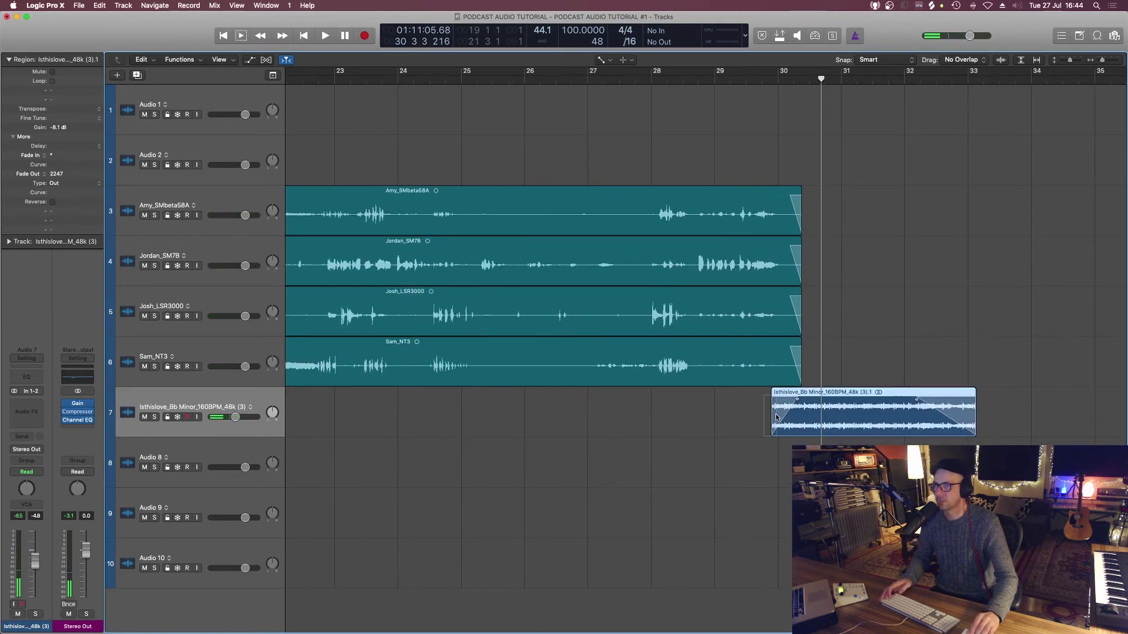
pyautogui.press('t')
pyautogui.press('Escape')
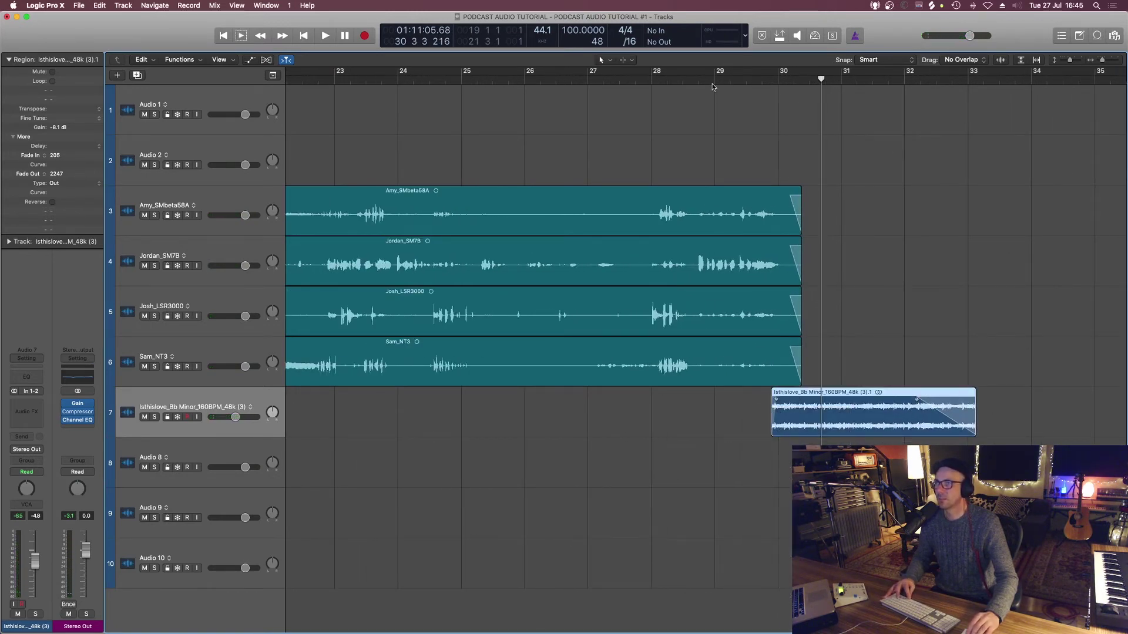
# Play from about bar 29 to check the closing music's earlier entry with its shortened fade-in.
pyautogui.press('space')
pyautogui.press('super+Down')
pyautogui.press('super+Down')
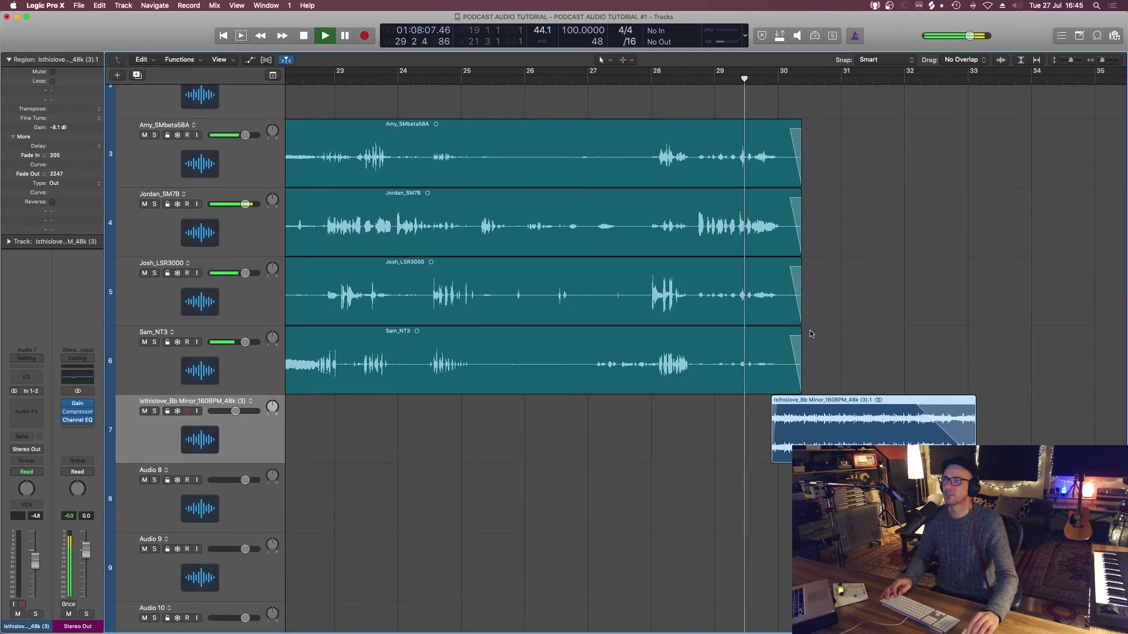
pyautogui.press('super+Up')
pyautogui.press('super+Up')
pyautogui.press('space')
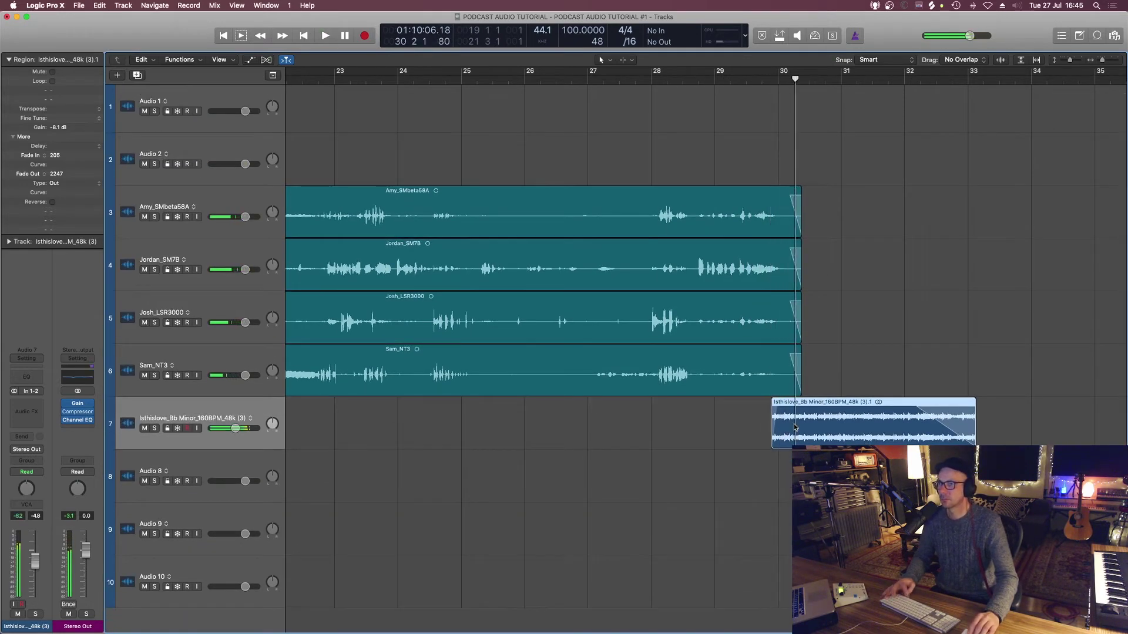
# Move the closing music region to start at about bar 30 and play the transition out of the voices.
pyautogui.moveTo(794, 423); pyautogui.dragTo(811, 427)
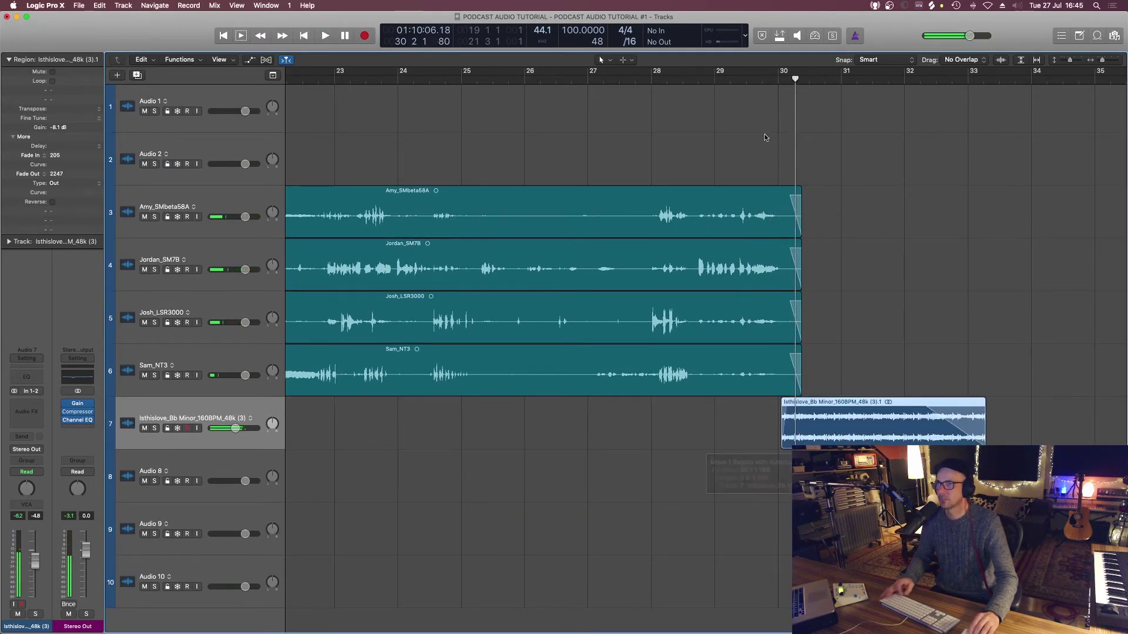
pyautogui.click(754, 86)
pyautogui.press('space')
pyautogui.press('super+Left')
pyautogui.press('super+Left')
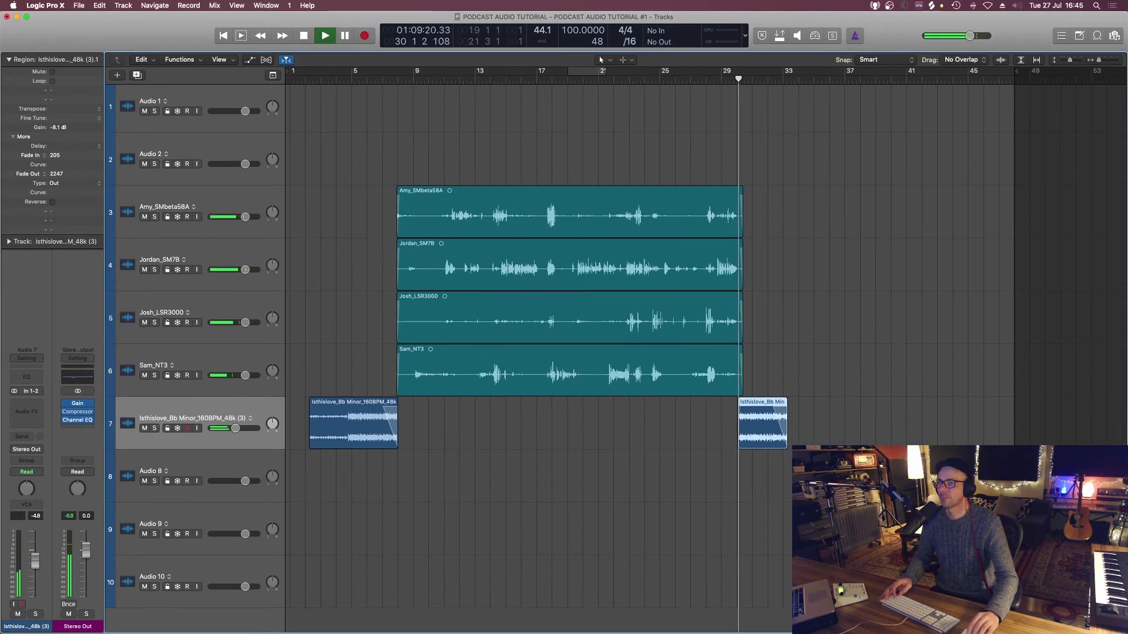
pyautogui.press('super+Right')
pyautogui.press('super+Right')
pyautogui.press('super+Right')
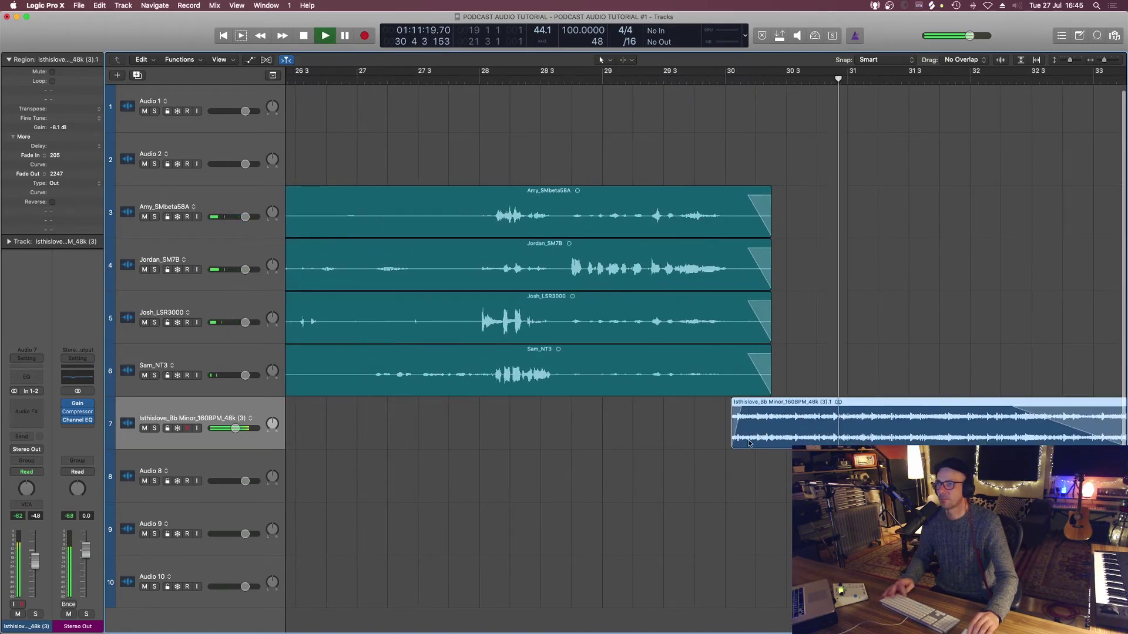
pyautogui.press('space')
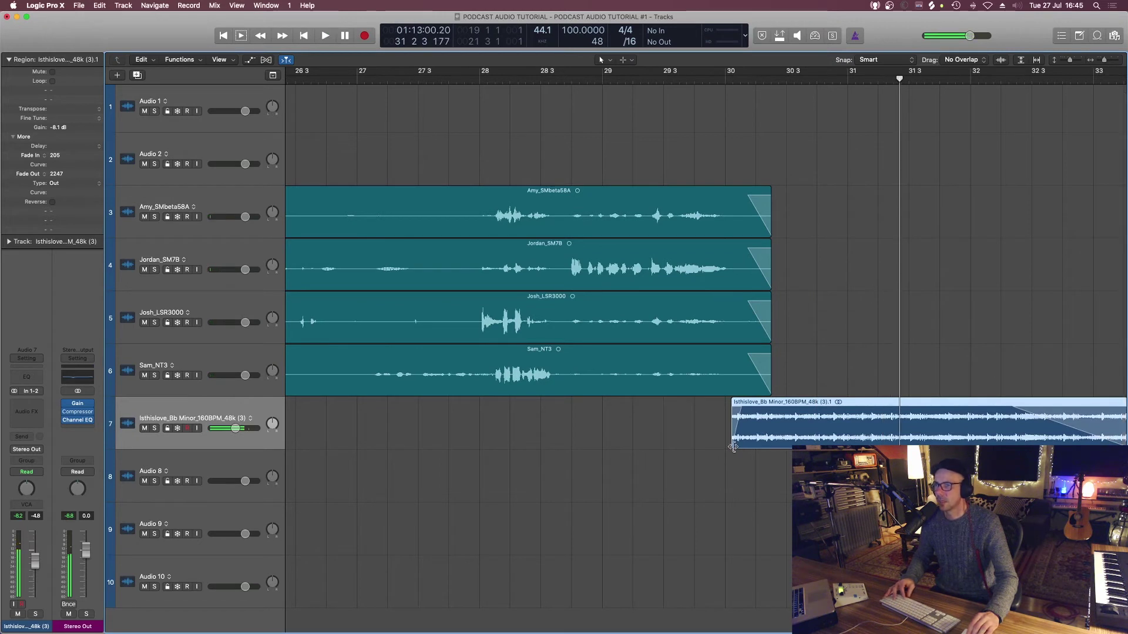
# Trim the start of the closing music region to about bar 31.25 and set its fade-in to 4.
pyautogui.moveTo(732, 446); pyautogui.dragTo(882, 445)
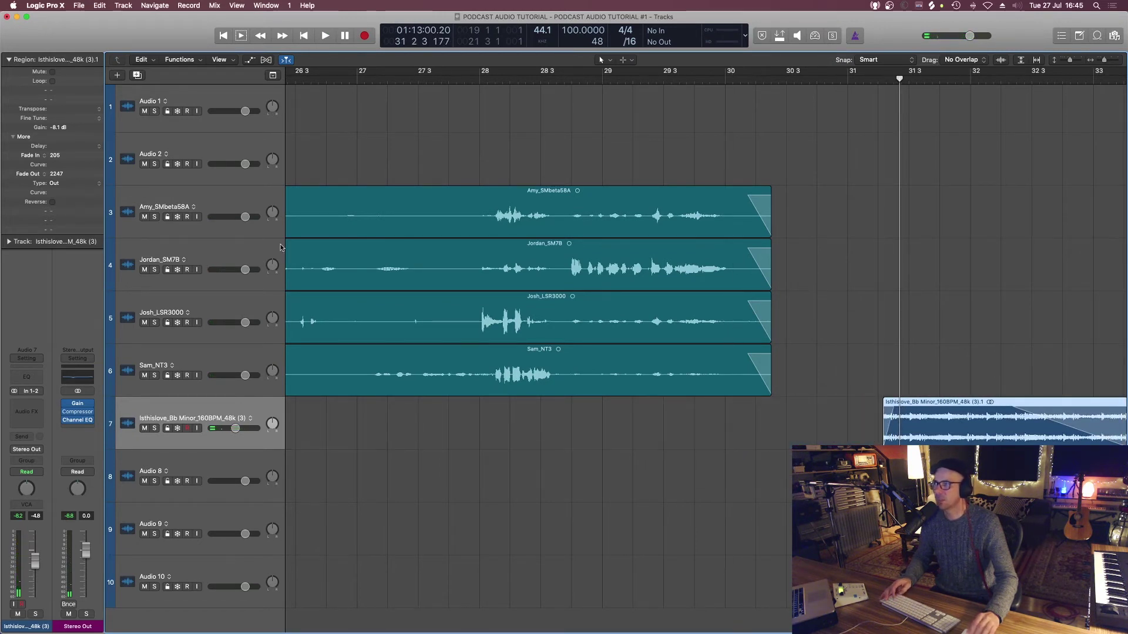
pyautogui.keyDown('alt'); pyautogui.click(83, 157); pyautogui.keyUp('alt')
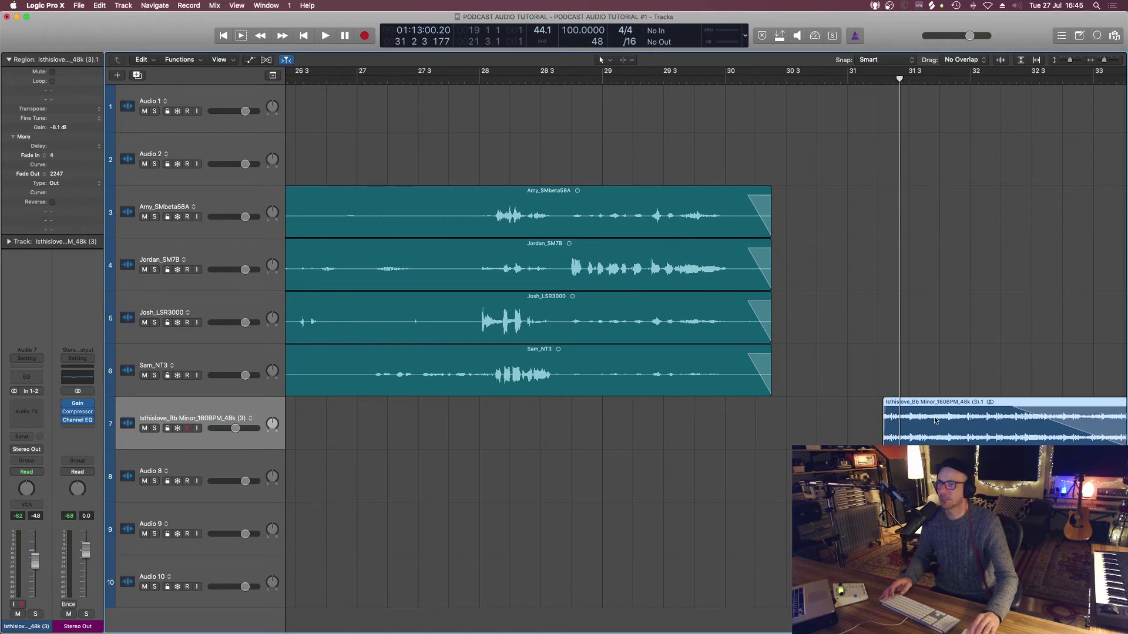
# Move the trimmed closing music region back to start at about bar 30 and play from about bar 29.5.
pyautogui.moveTo(935, 420); pyautogui.dragTo(753, 429)
pyautogui.click(666, 76)
pyautogui.press('space')
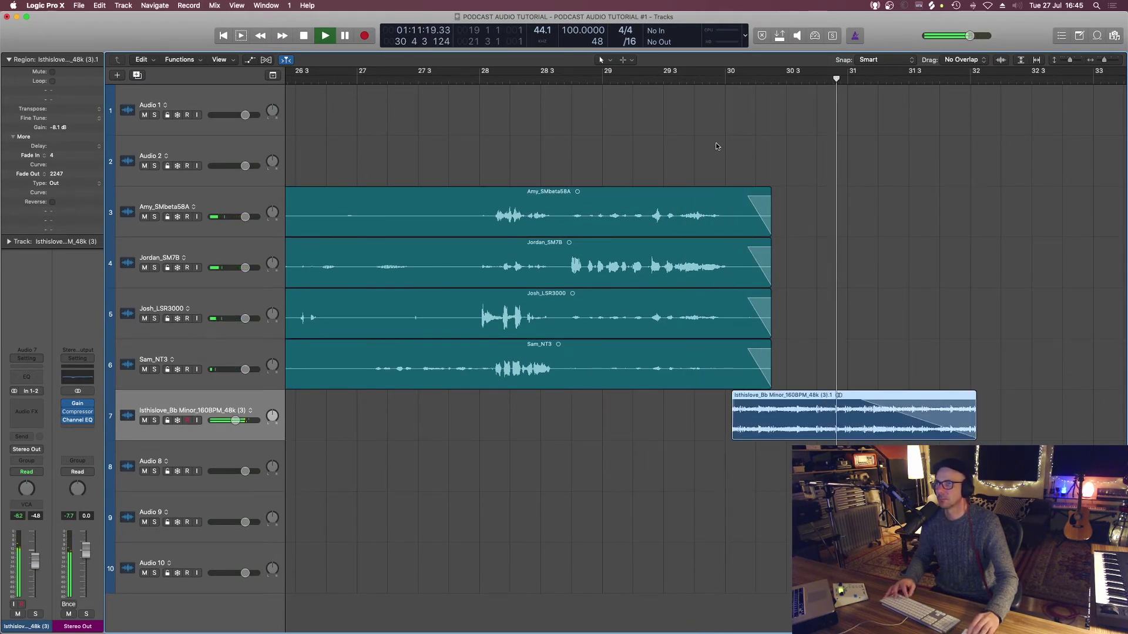
pyautogui.click(680, 76)
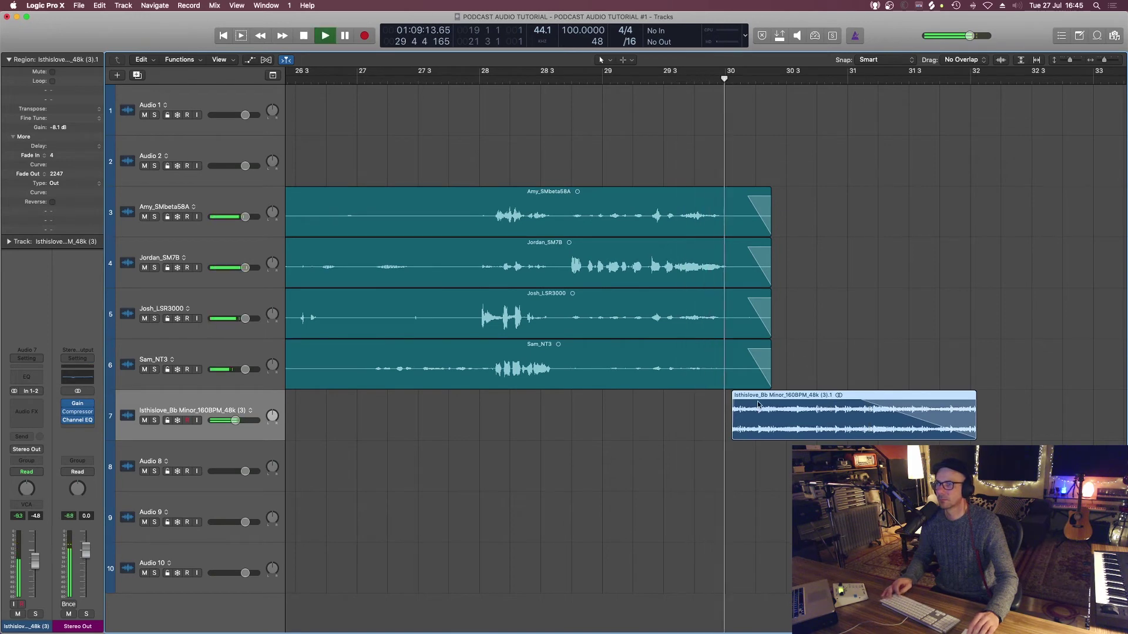
# Extend the closing music region's end to about bar 34 and give it a fade-out of 5388 with the Fade tool.
pyautogui.press('super+Left')
pyautogui.press('super+Left')
pyautogui.press('super+Left')
pyautogui.press('super+Left')
pyautogui.press('super+Left')
pyautogui.press('super+Left')
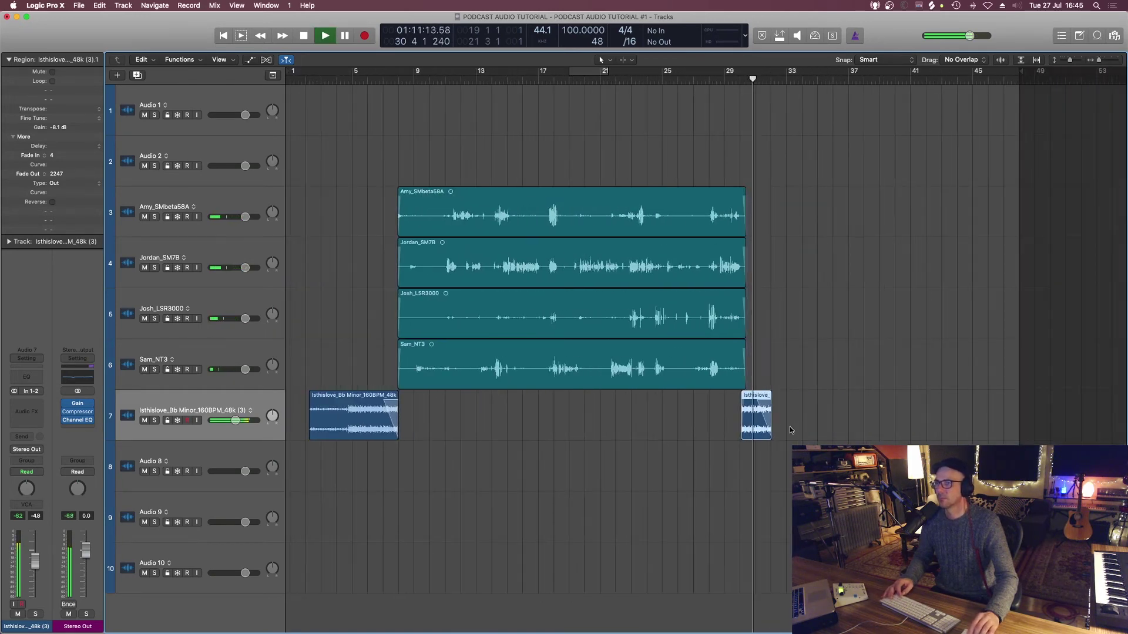
pyautogui.moveTo(770, 427); pyautogui.dragTo(768, 401)
pyautogui.press('t')
pyautogui.press('Escape')
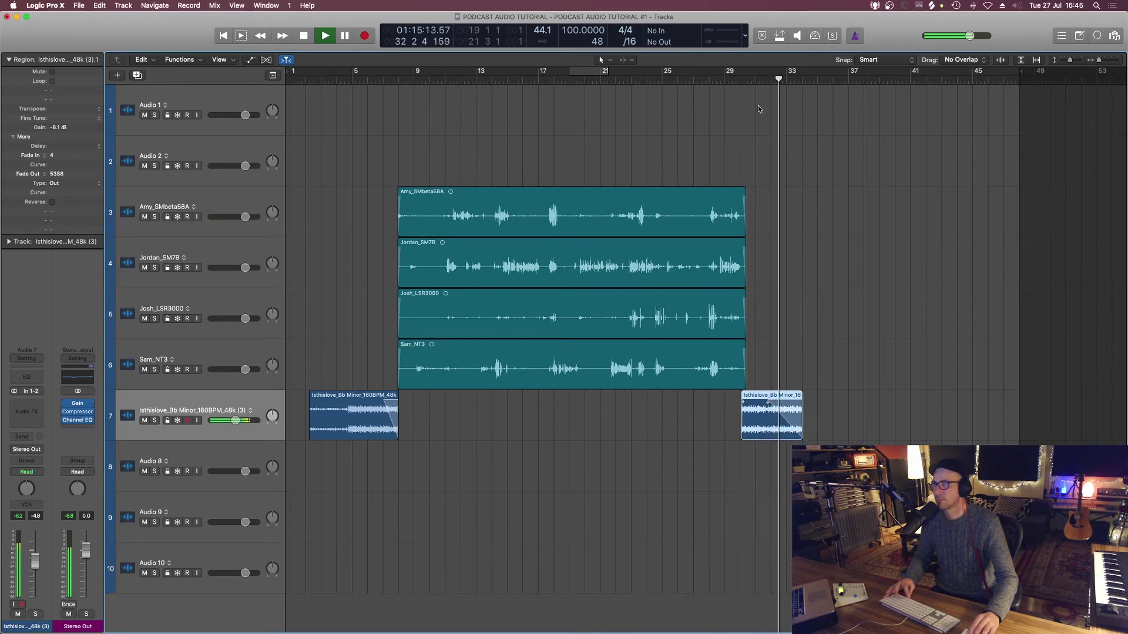
# Listen to the closing music's fade-out through to its end at about bar 34, with the whole arrangement in view.
pyautogui.press('super+Left')
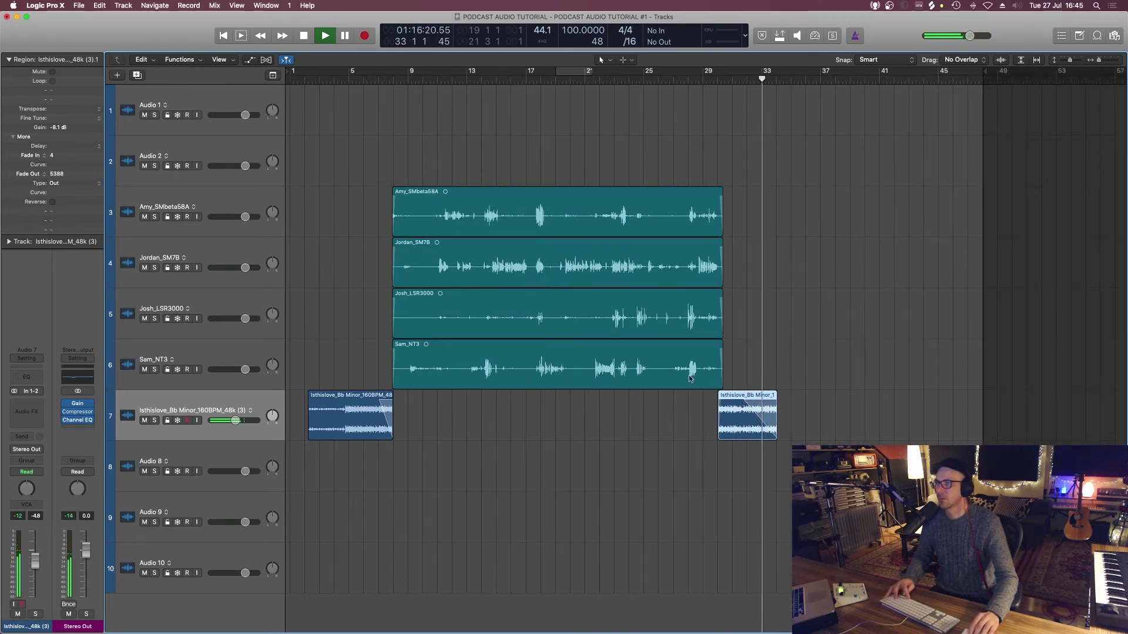
pyautogui.press('super+Up')
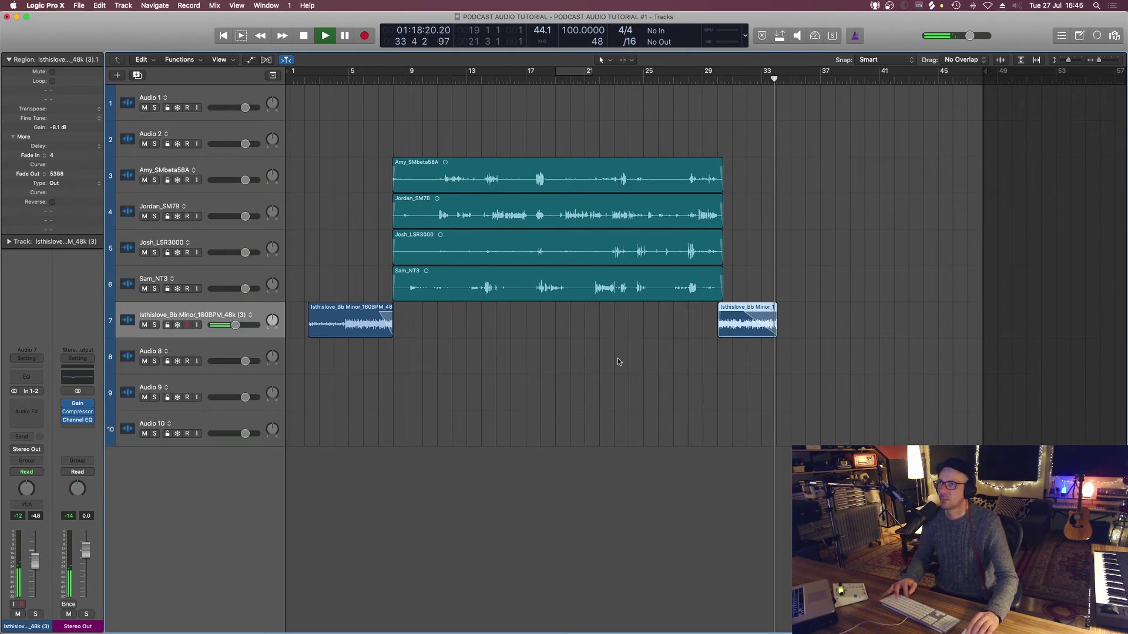
pyautogui.press('space')
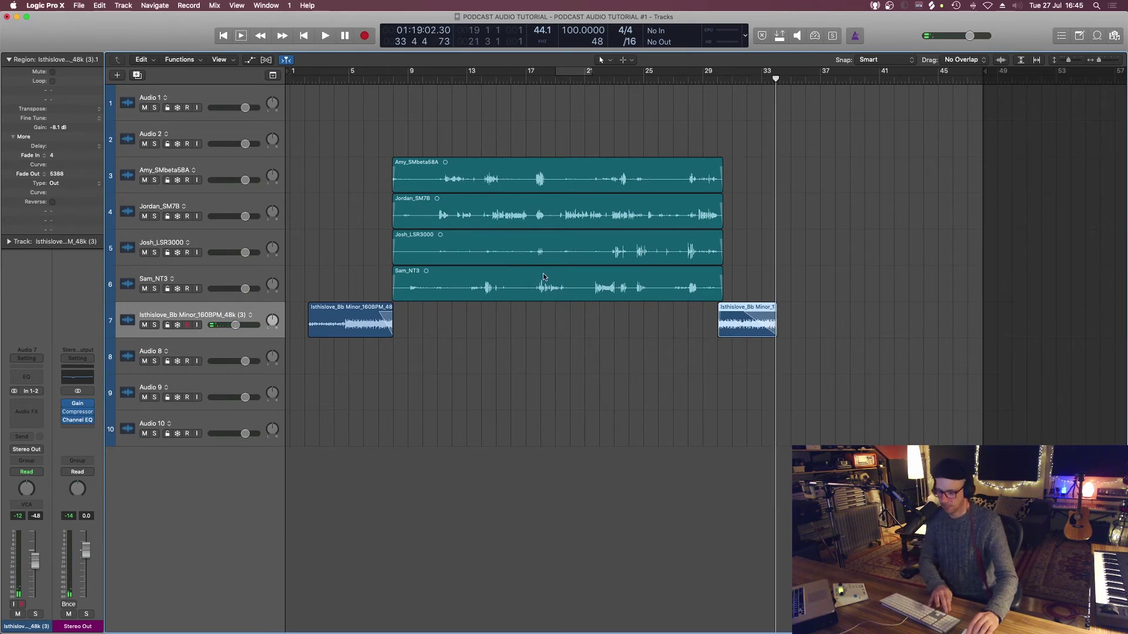
# Review the intro music region, the voice tracks' channel strips and the options for copying, pasting and saving channel strip settings.
pyautogui.click(607, 333)
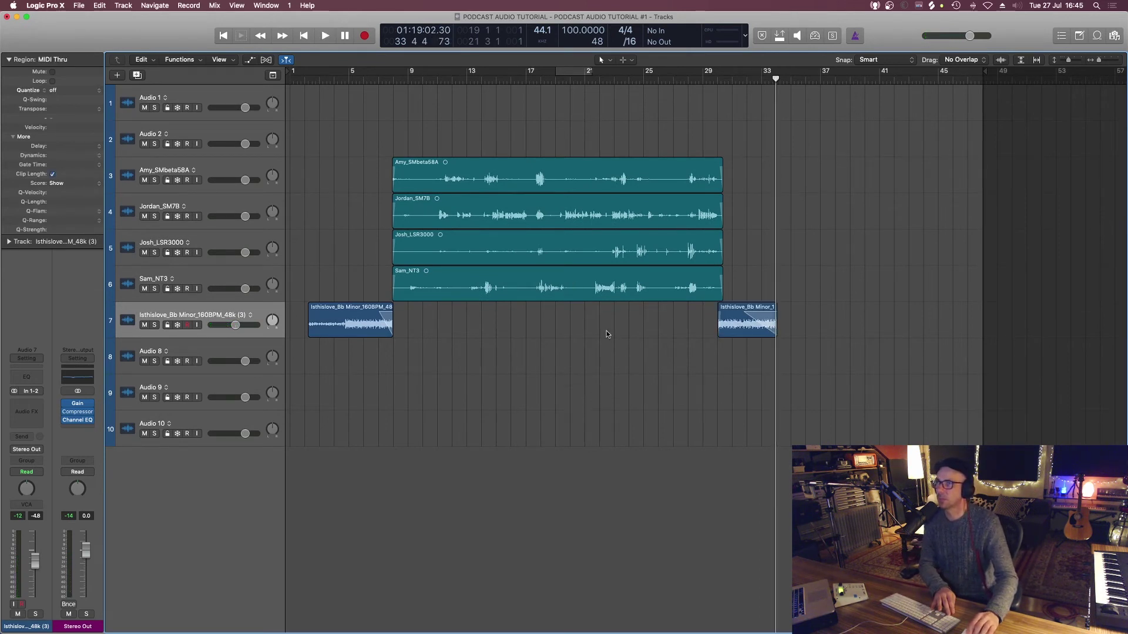
pyautogui.click(334, 312)
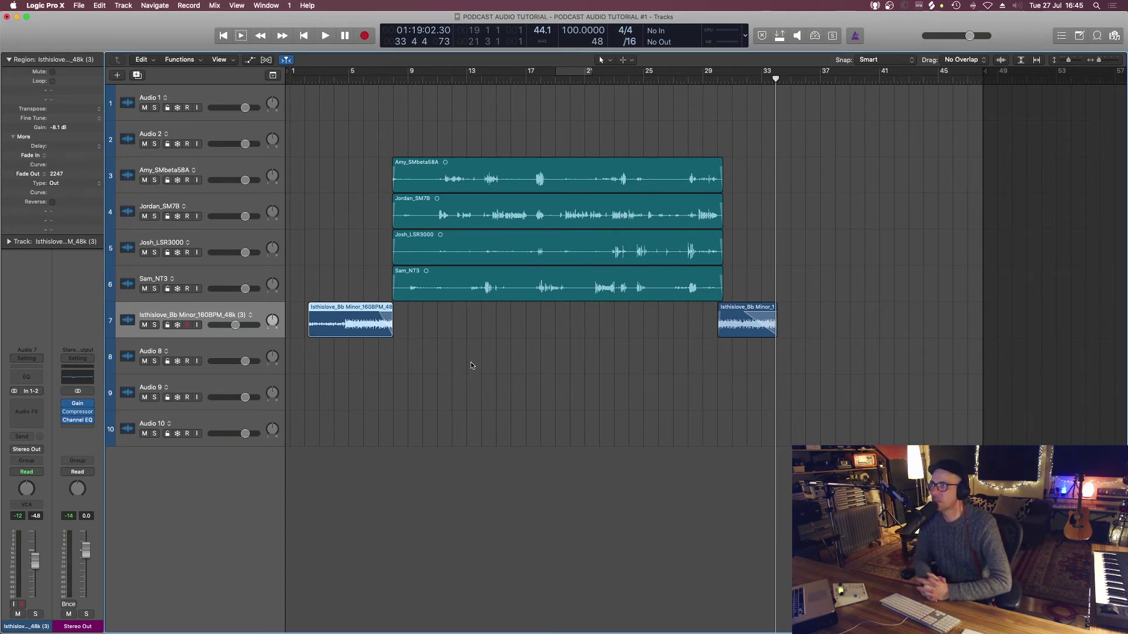
pyautogui.click(247, 168)
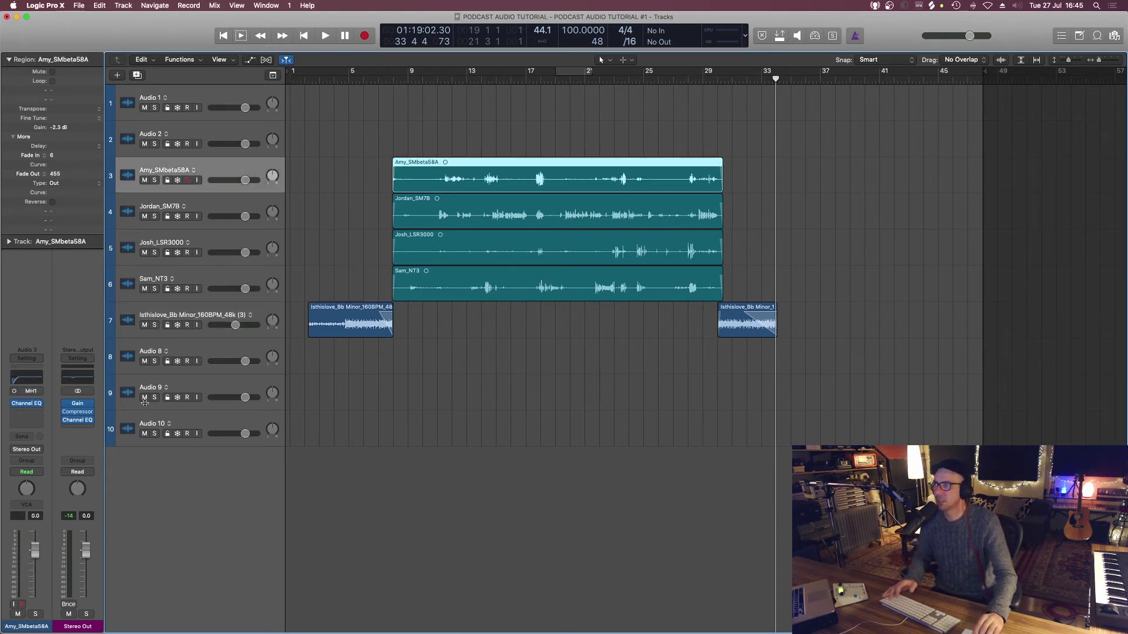
pyautogui.click(143, 204)
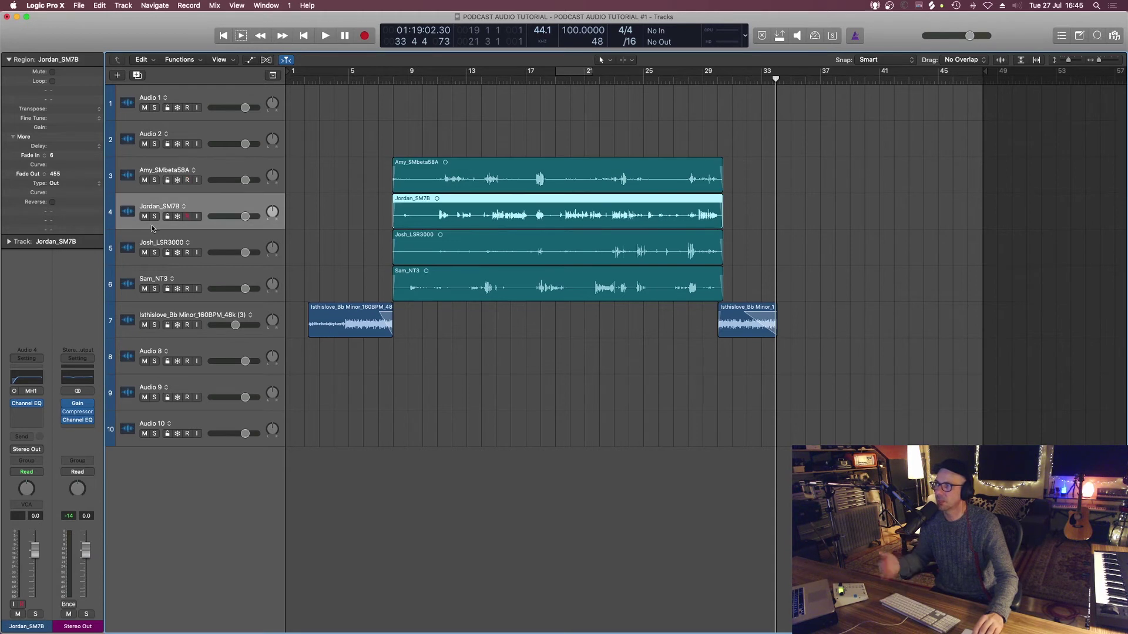
pyautogui.keyDown('shift'); pyautogui.click(213, 273); pyautogui.keyUp('shift')
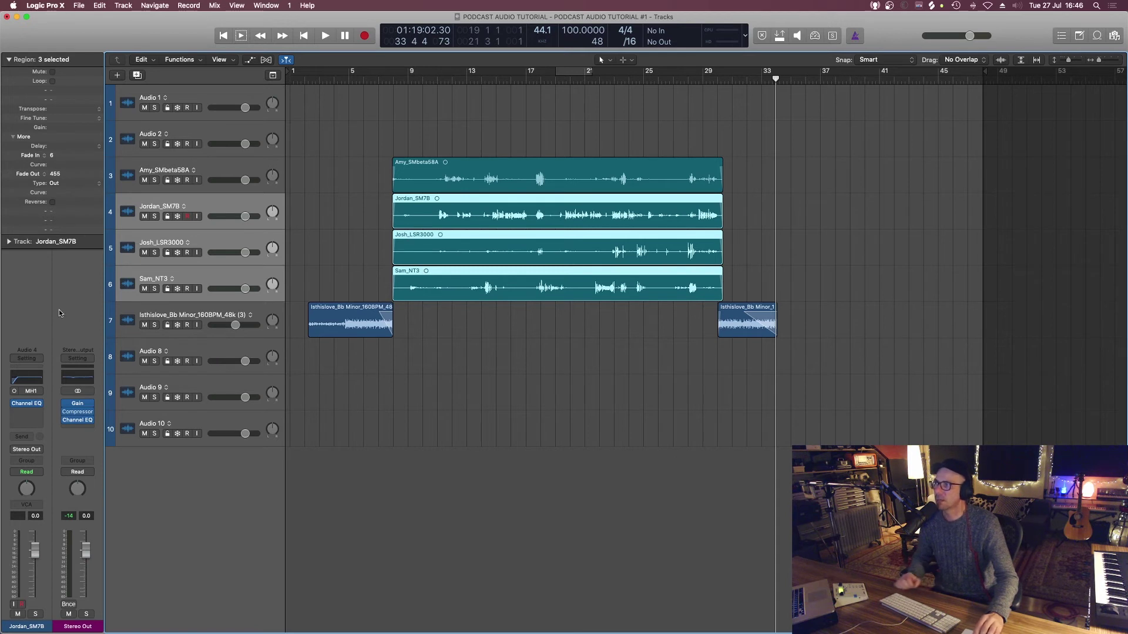
pyautogui.click(323, 410)
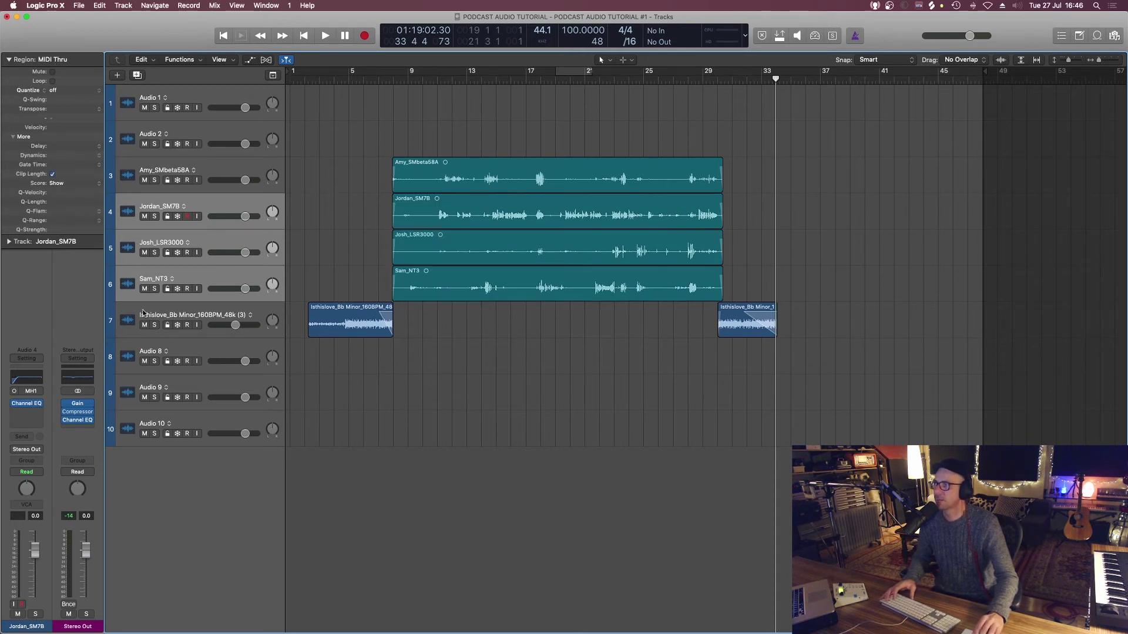
pyautogui.click(22, 361)
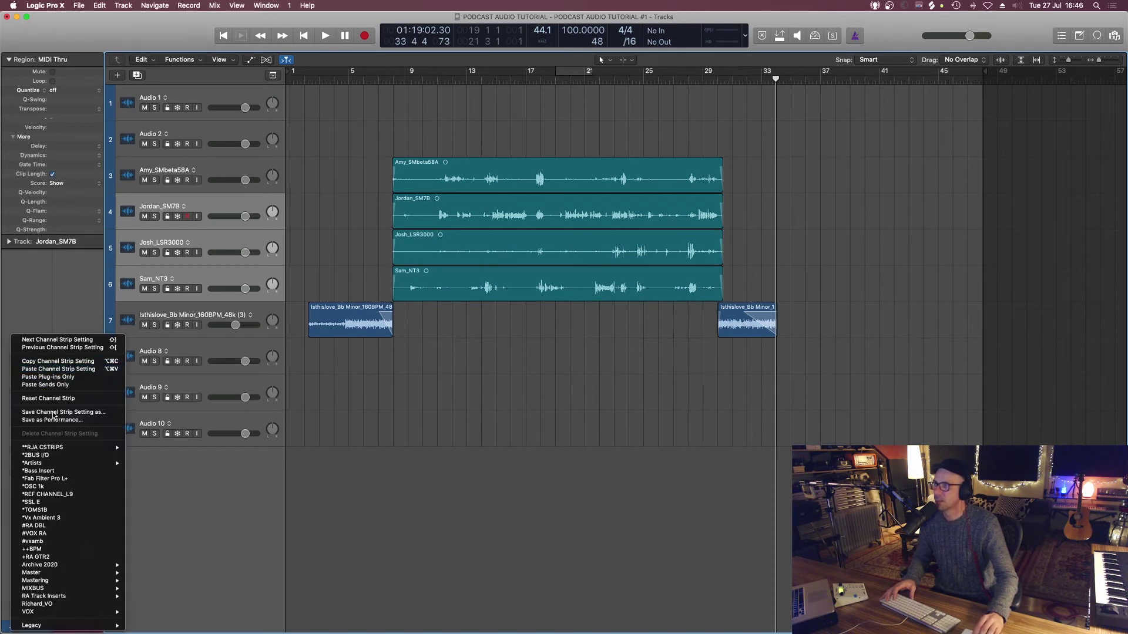
pyautogui.click(337, 375)
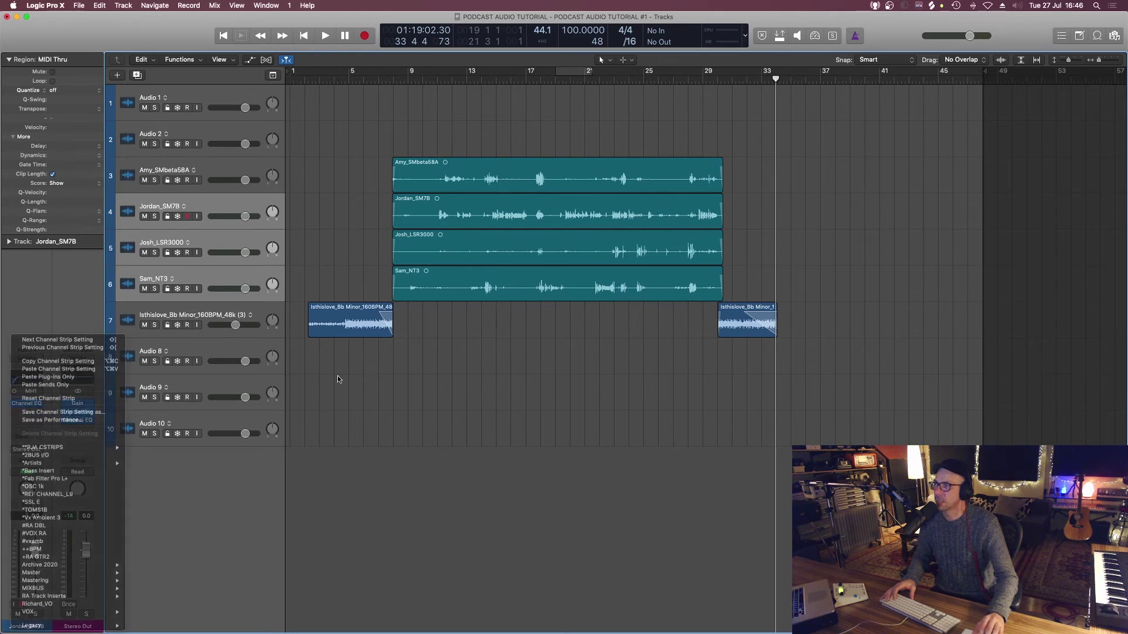
pyautogui.click(213, 167)
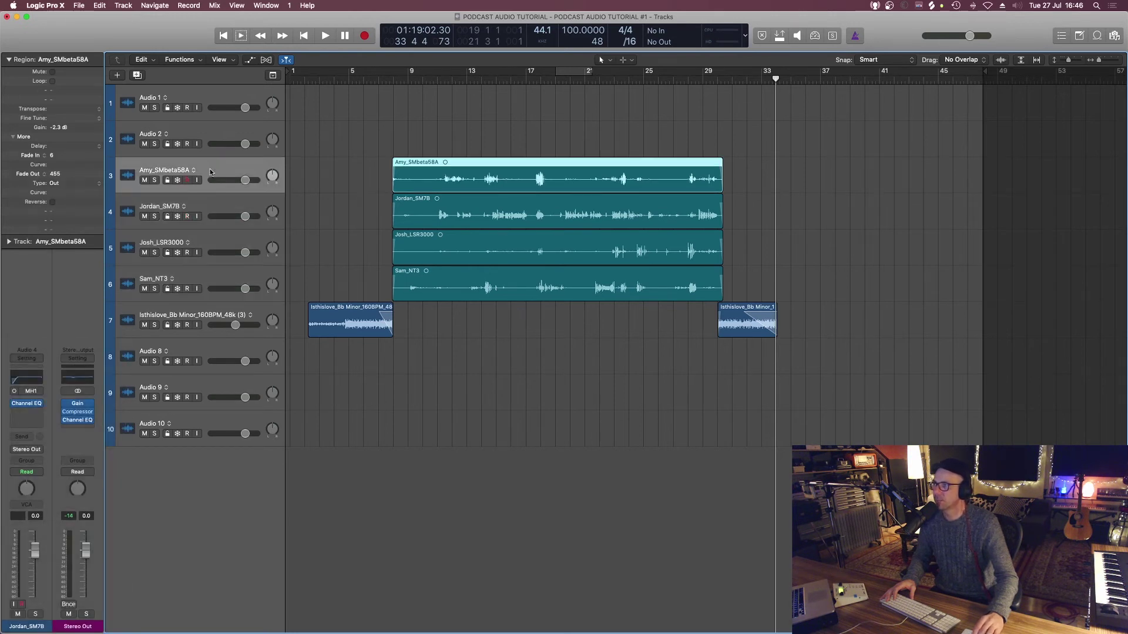
pyautogui.click(190, 208)
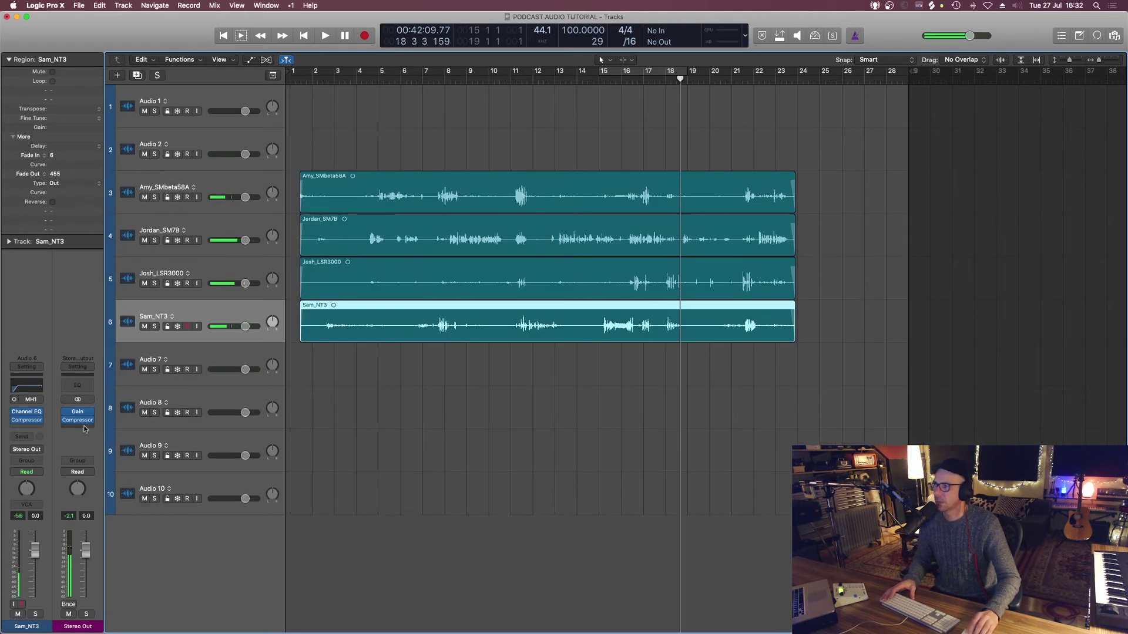
pyautogui.click(84, 428)
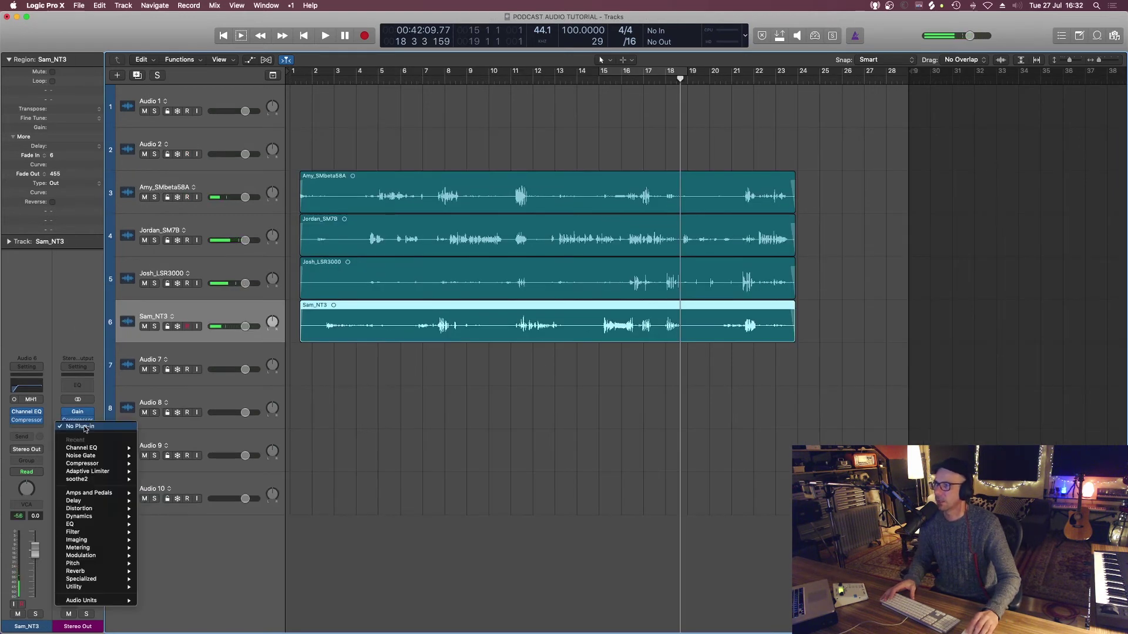
pyautogui.moveTo(82, 473)
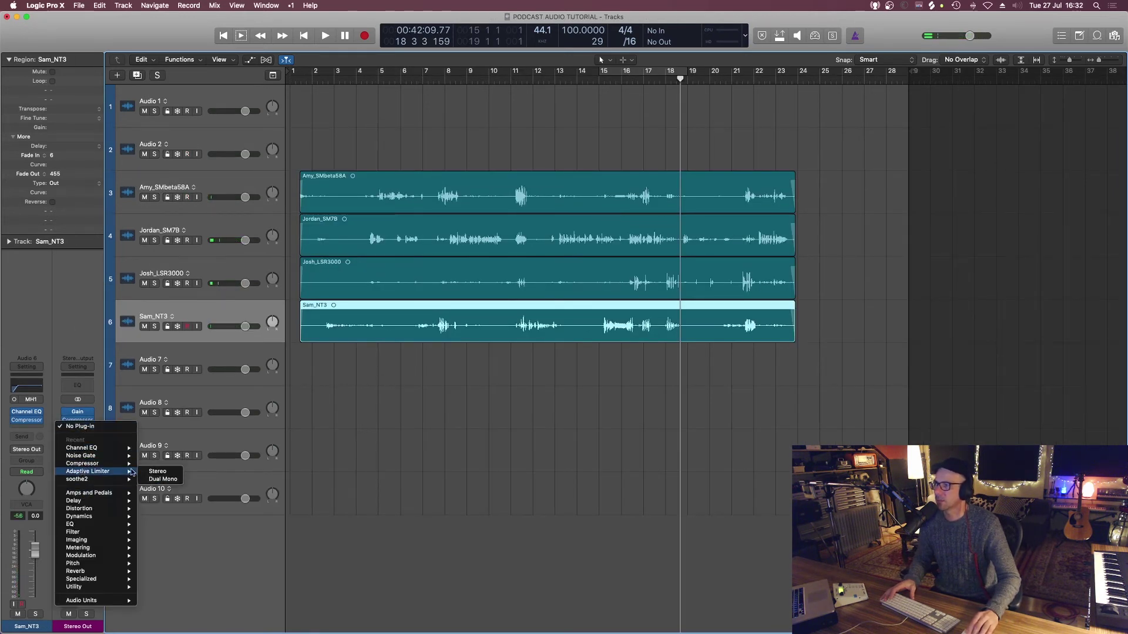
pyautogui.click(57, 374)
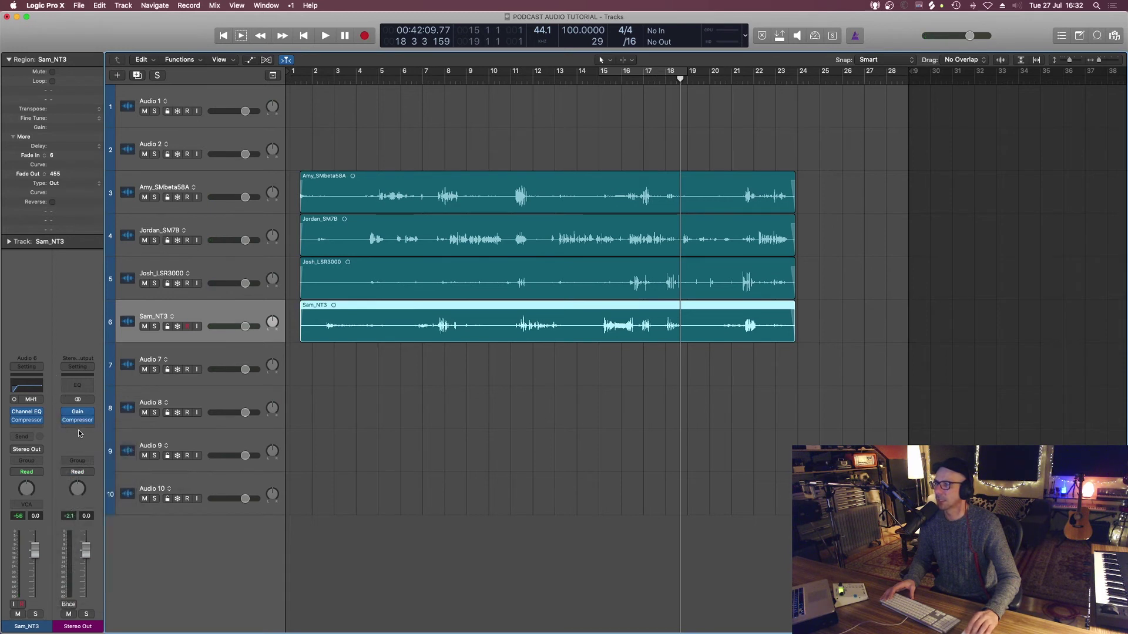
pyautogui.click(76, 427)
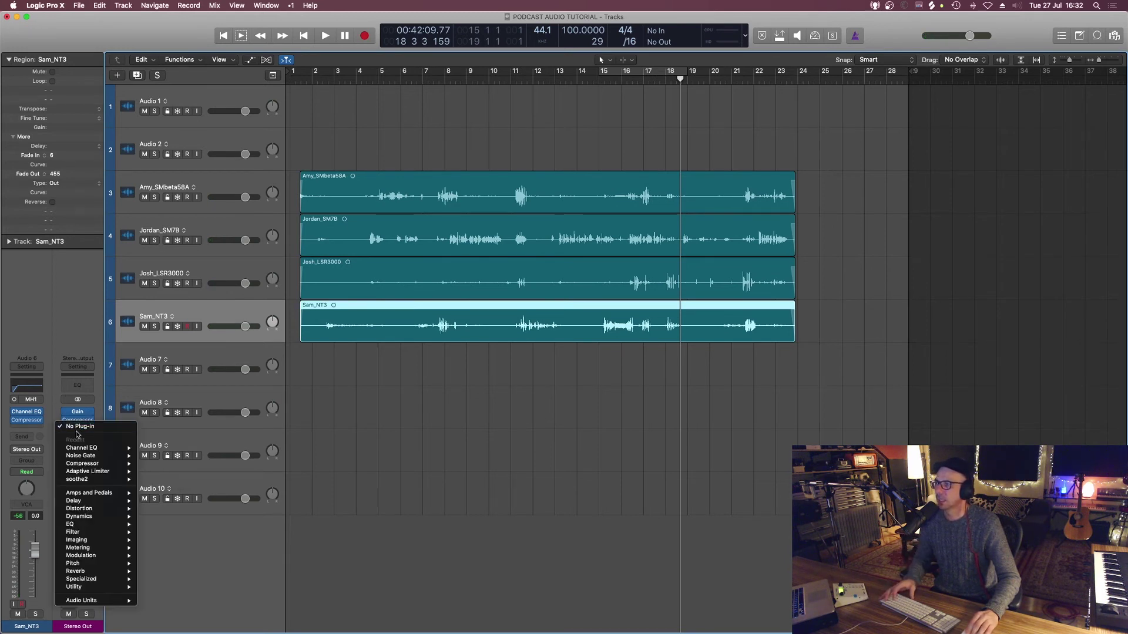
pyautogui.moveTo(82, 471)
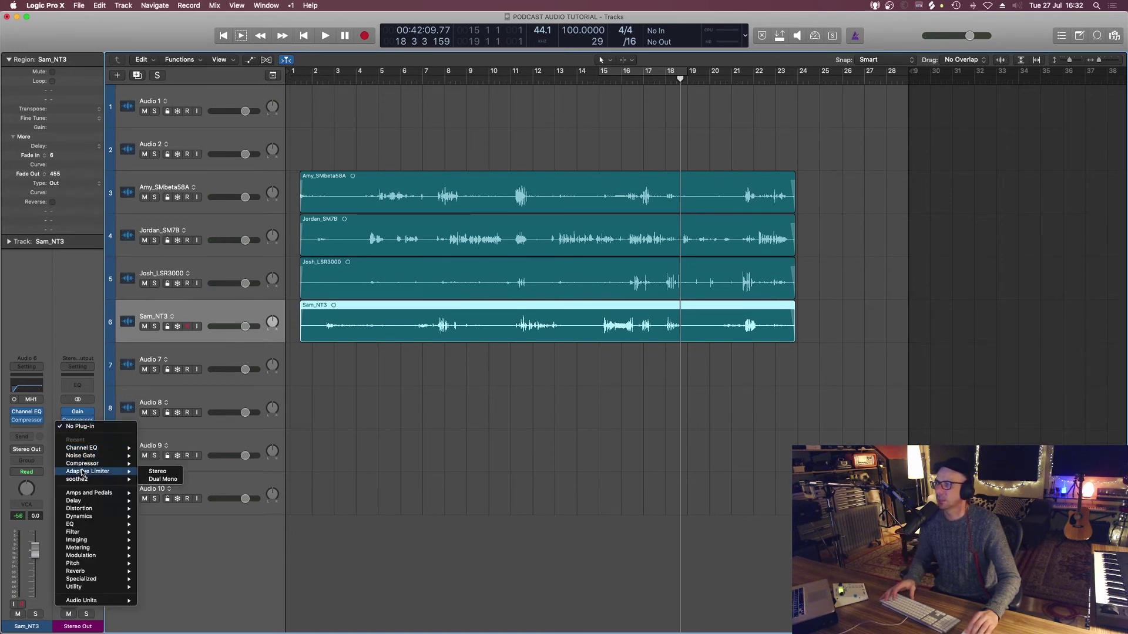
pyautogui.click(157, 472)
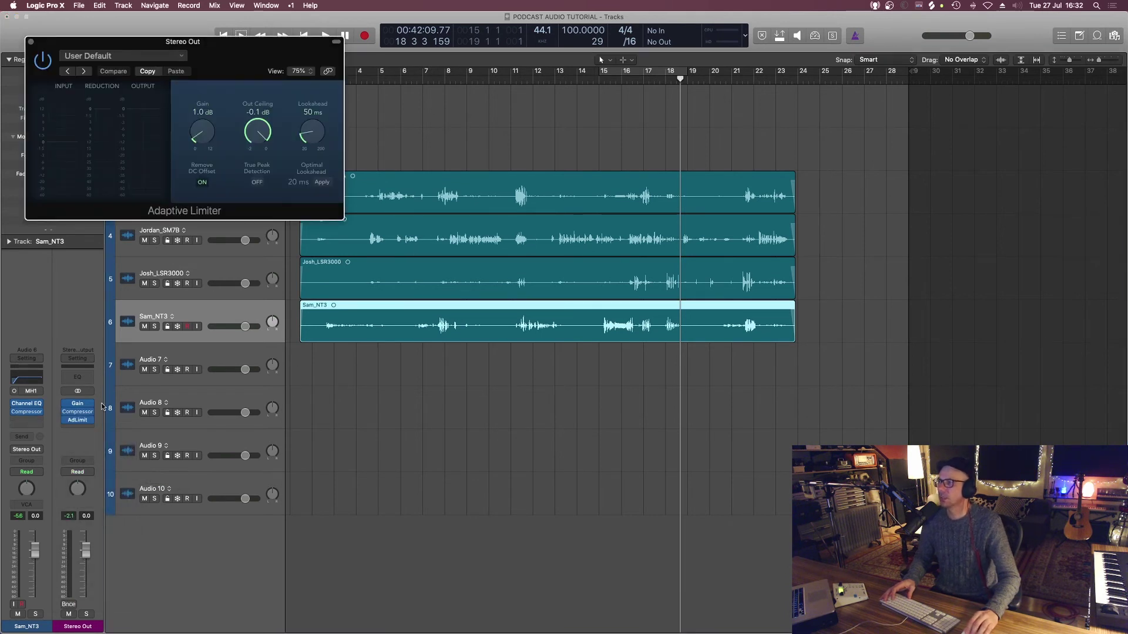
pyautogui.click(92, 424)
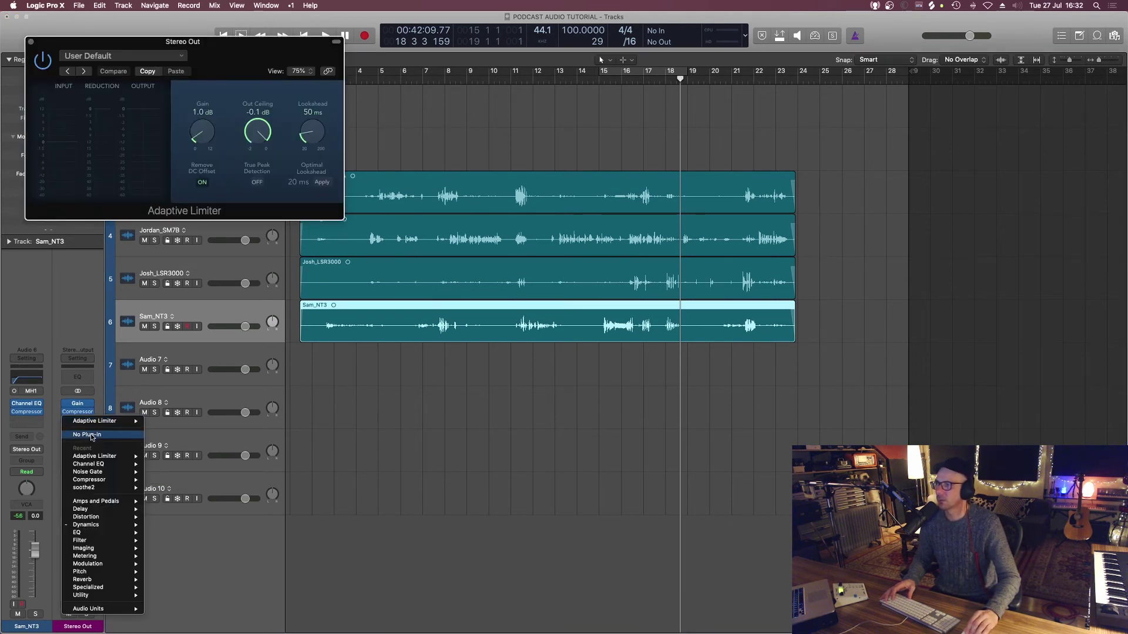
pyautogui.click(93, 436)
# Insert a stereo Adaptive Limiter after the Compressor on the Stereo Out channel.
pyautogui.click(90, 429)
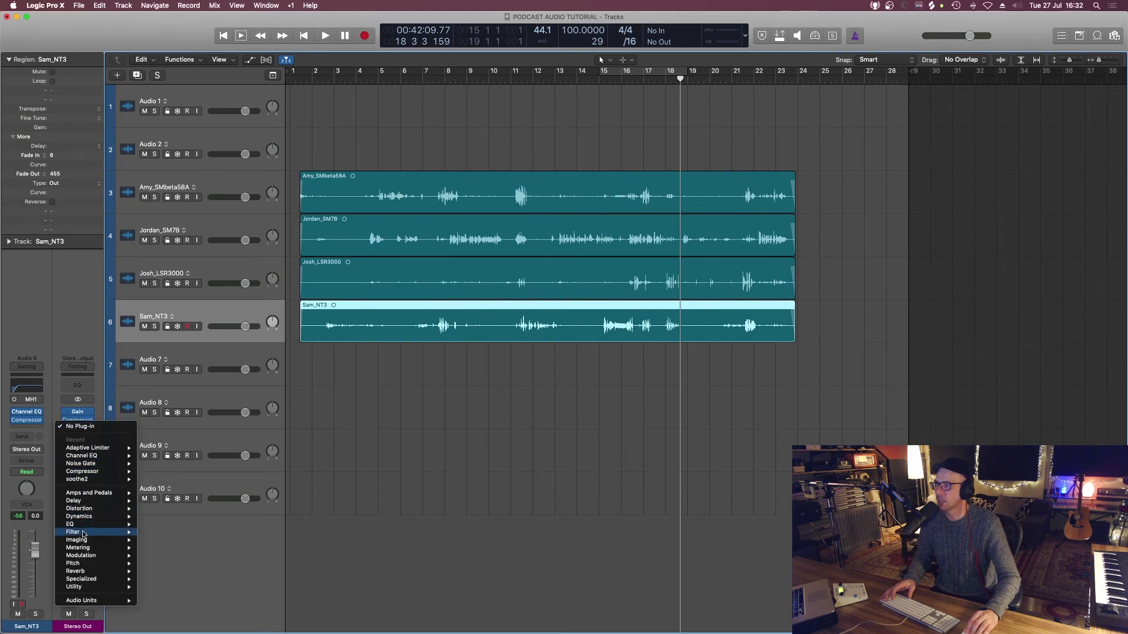
pyautogui.moveTo(81, 518)
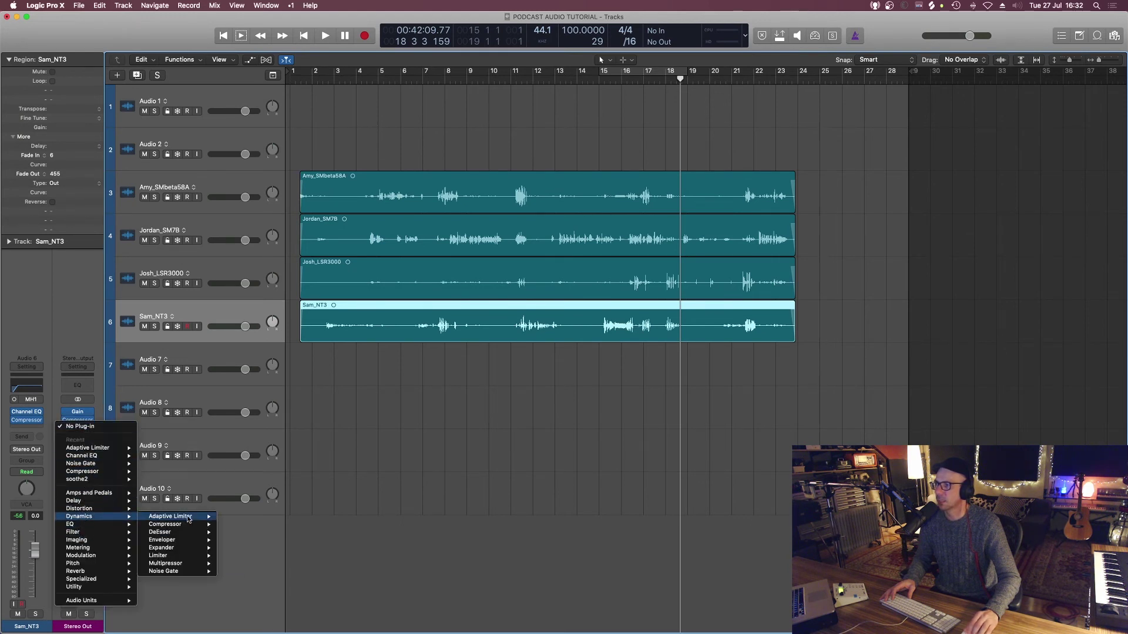
pyautogui.moveTo(186, 517)
pyautogui.click(246, 518)
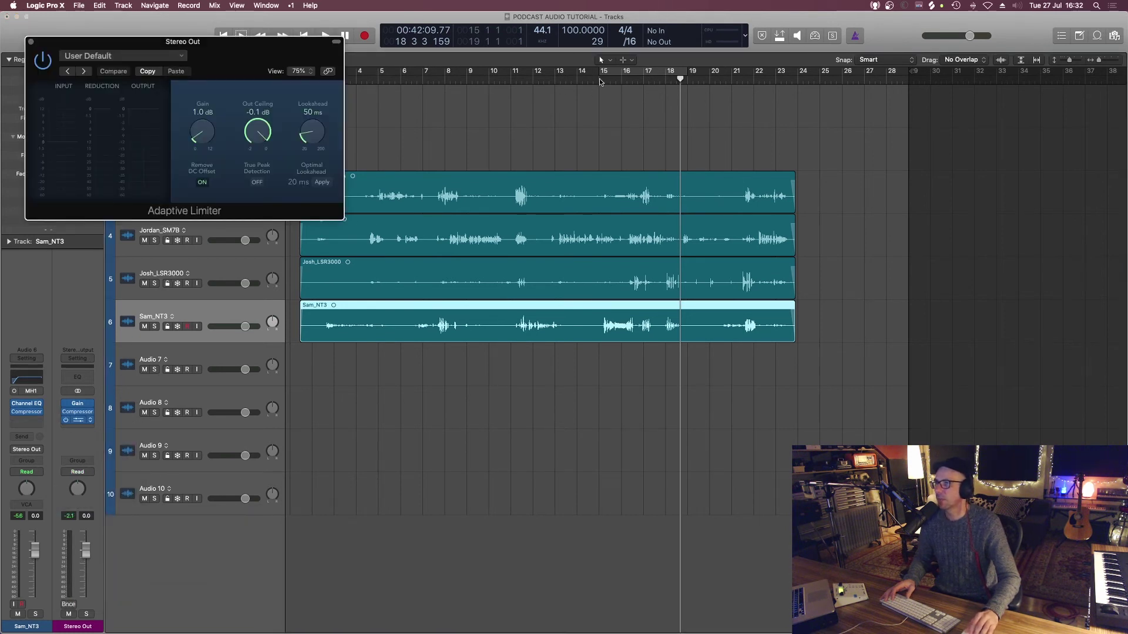
# Cycle bars 14 to 21 and audition the Adaptive Limiter with 3.5 dB of gain, lowering the gain to about 2.2 dB.
pyautogui.moveTo(589, 72); pyautogui.dragTo(731, 73)
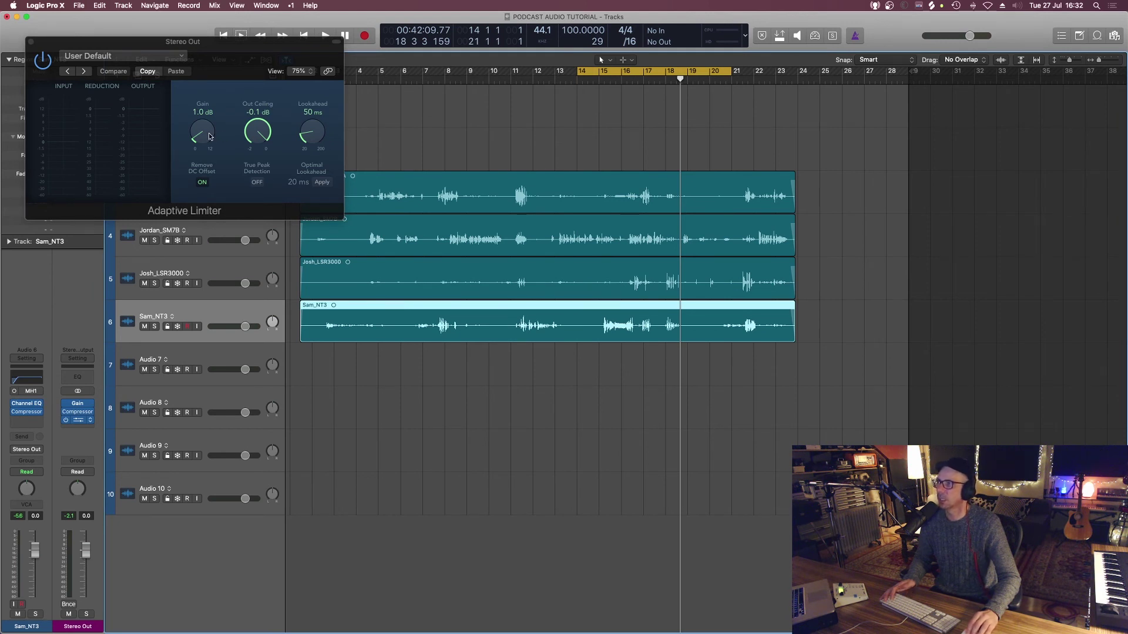
pyautogui.moveTo(210, 137); pyautogui.dragTo(195, 114)
pyautogui.press('space')
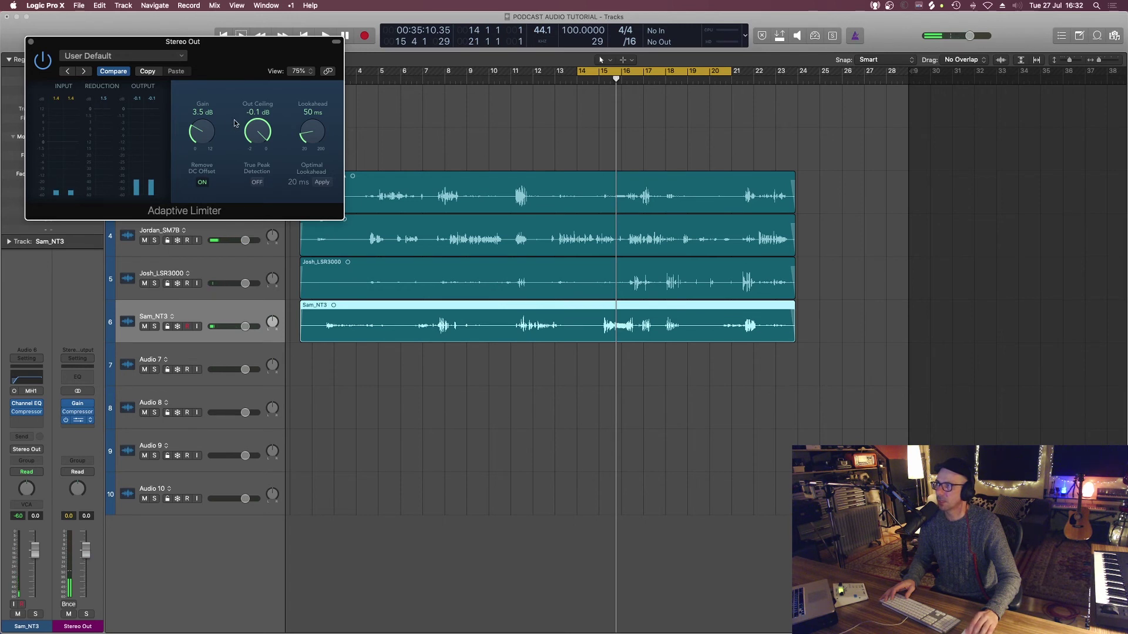
pyautogui.press('space')
pyautogui.moveTo(199, 128); pyautogui.dragTo(188, 122)
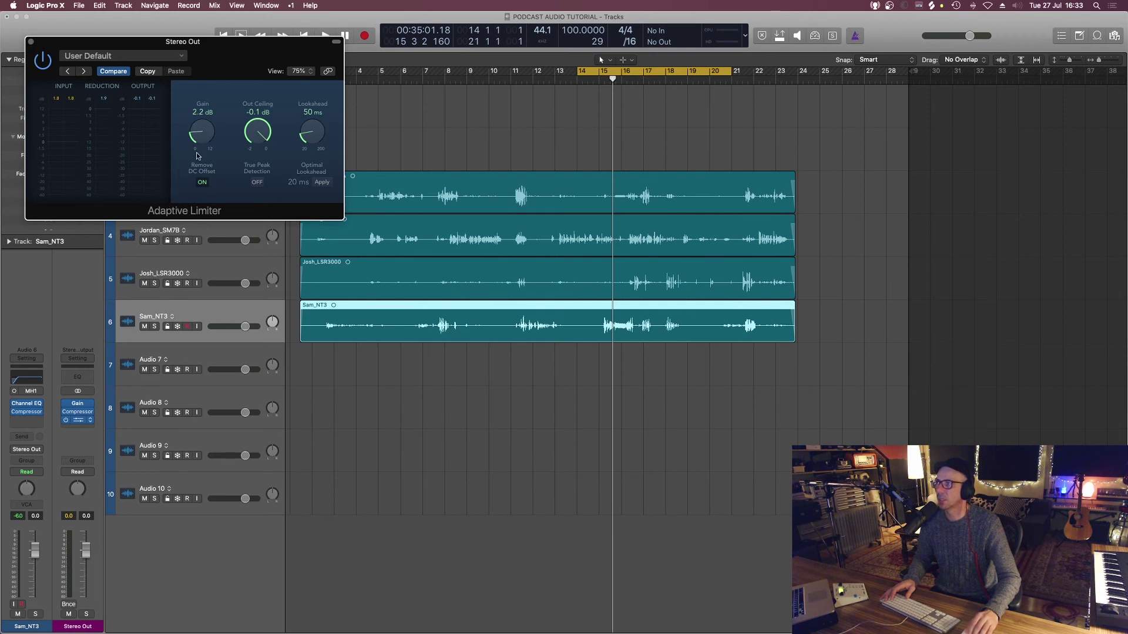
pyautogui.click(31, 43)
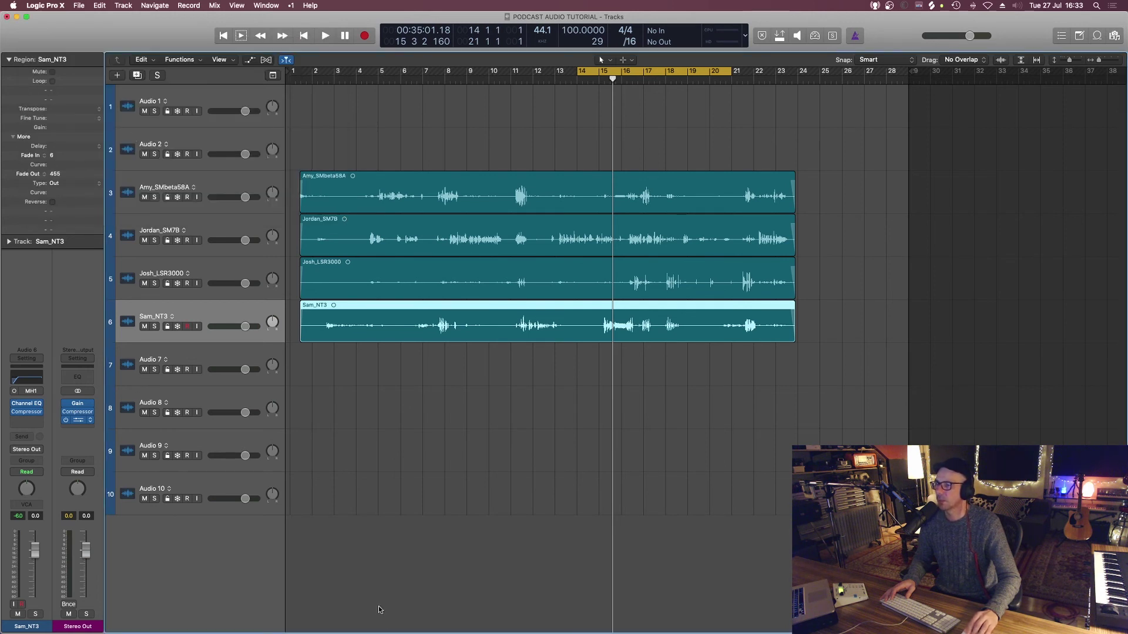
# Insert a stereo Loudness Meter after the Adaptive Limiter on the Stereo Out channel and place its window over the arrangement.
pyautogui.click(88, 428)
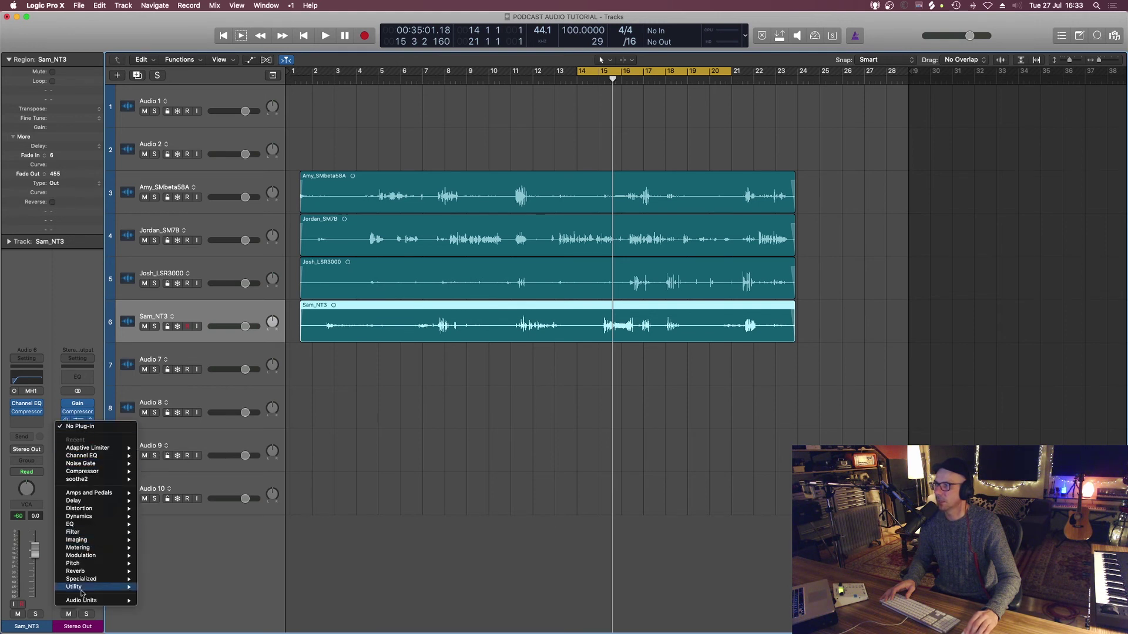
pyautogui.moveTo(79, 587)
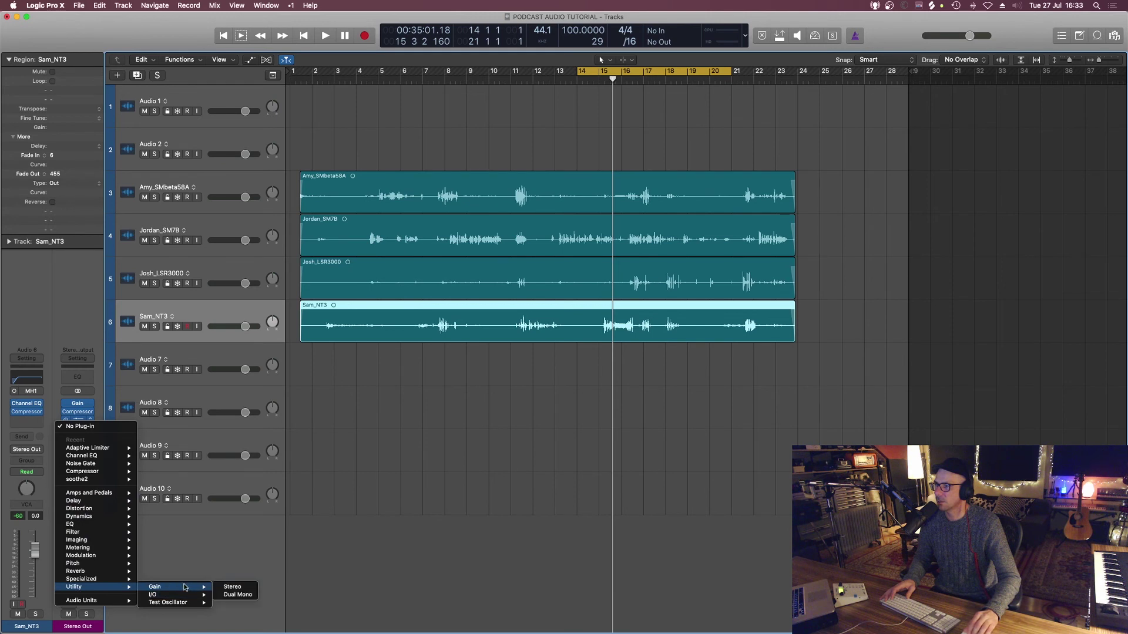
pyautogui.moveTo(79, 550)
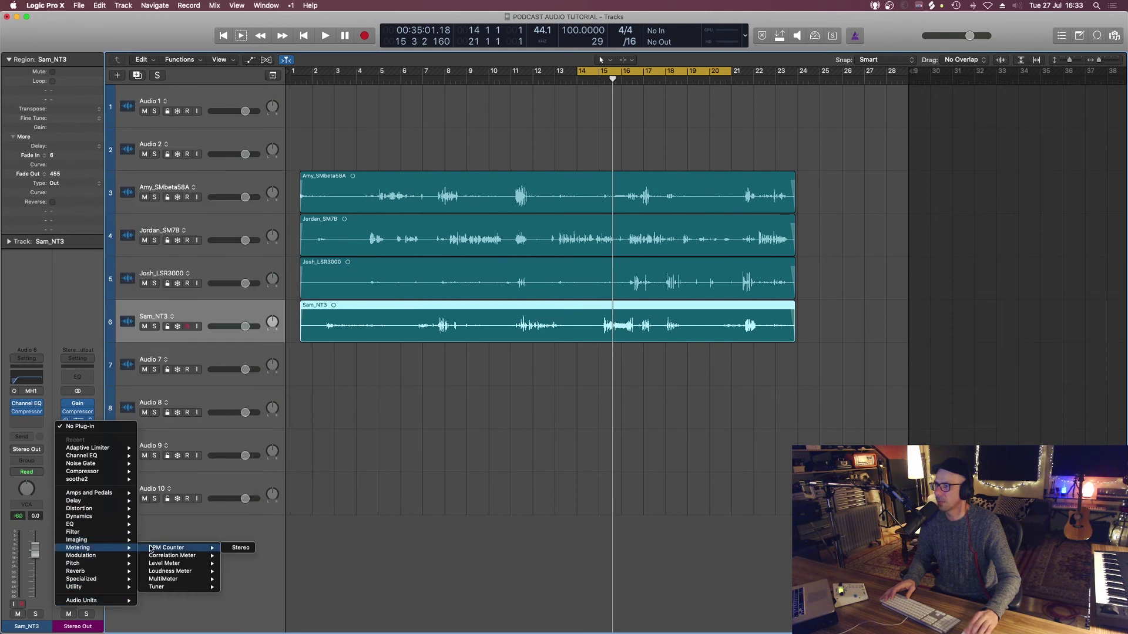
pyautogui.moveTo(156, 572)
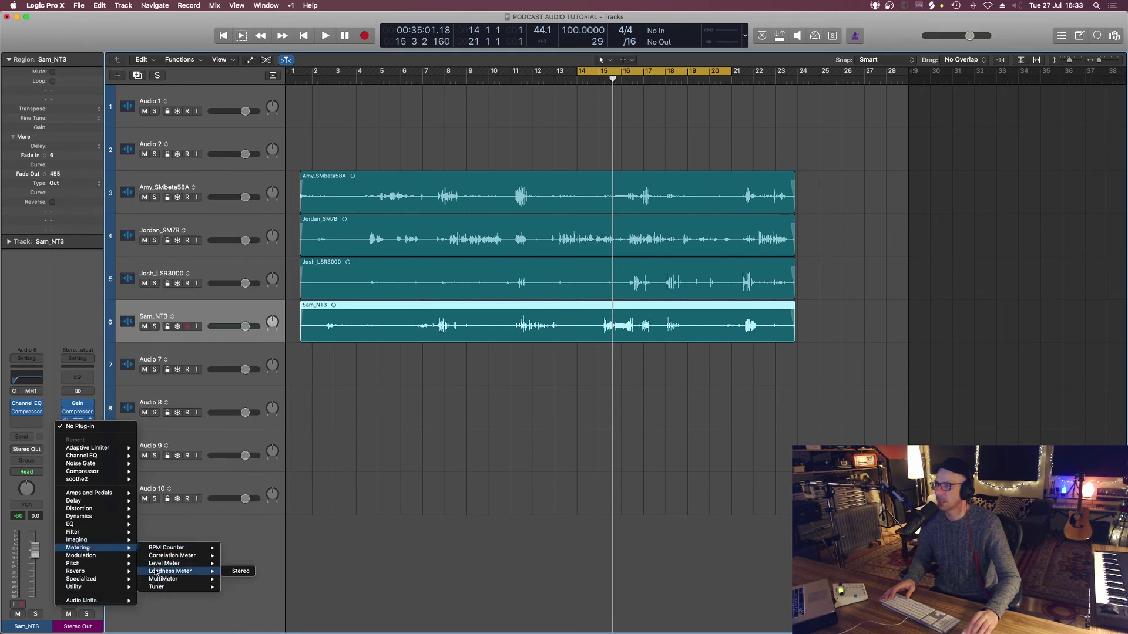
pyautogui.click(240, 572)
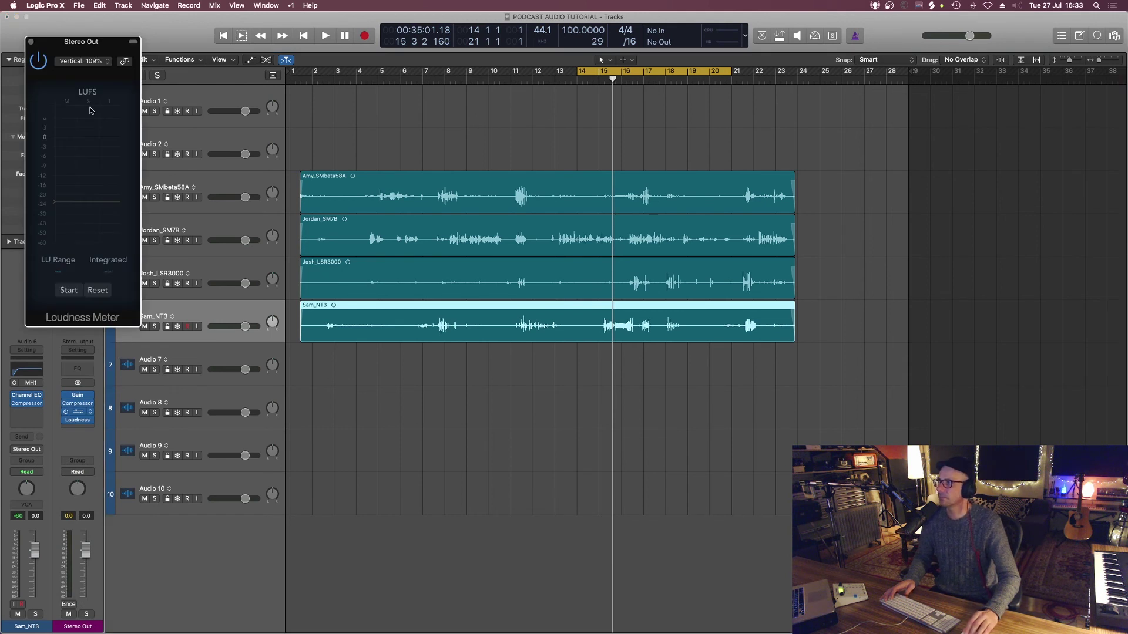
pyautogui.moveTo(65, 49); pyautogui.dragTo(733, 82)
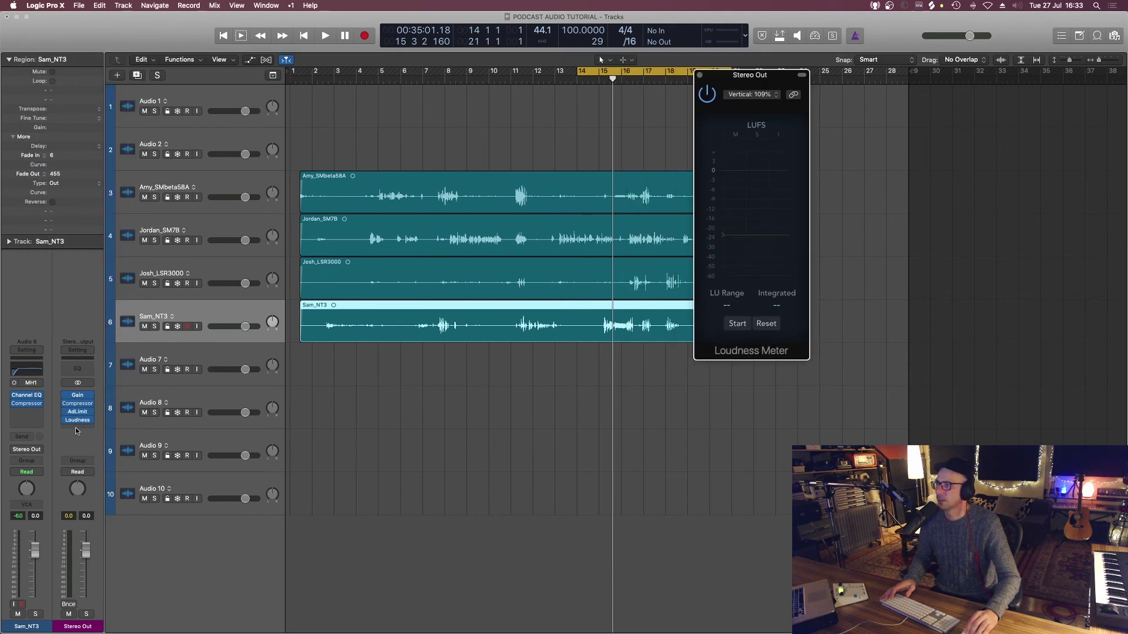
# Play the cycled section with the Adaptive Limiter's gain raised to 4.6 dB and check the LUFS levels in the Loudness Meter.
pyautogui.press('space')
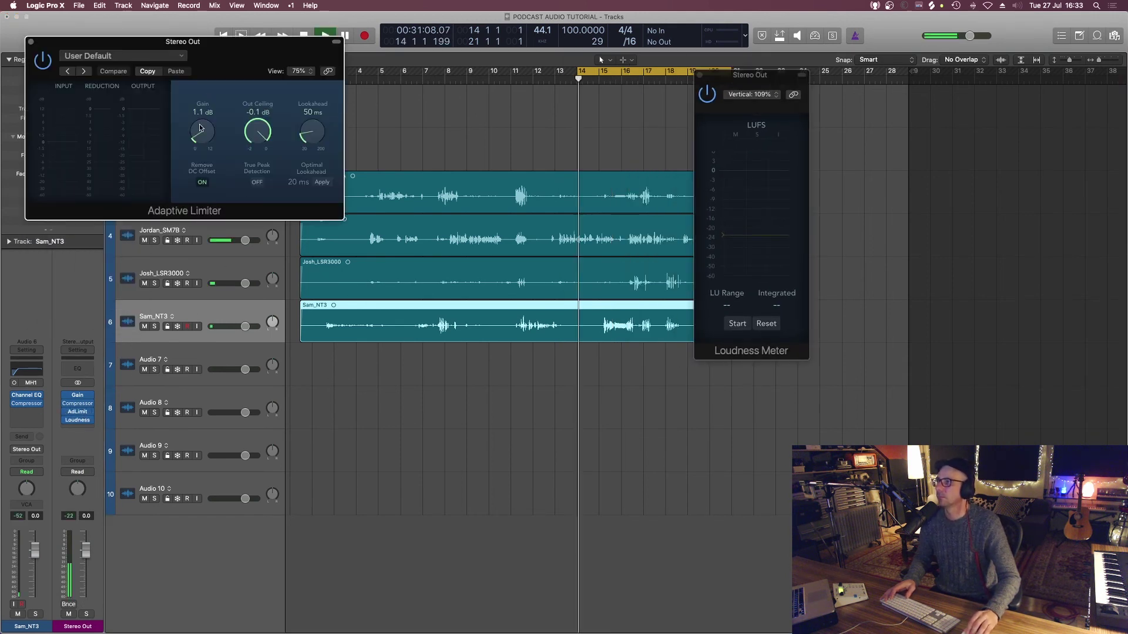
pyautogui.moveTo(201, 130); pyautogui.dragTo(197, 91)
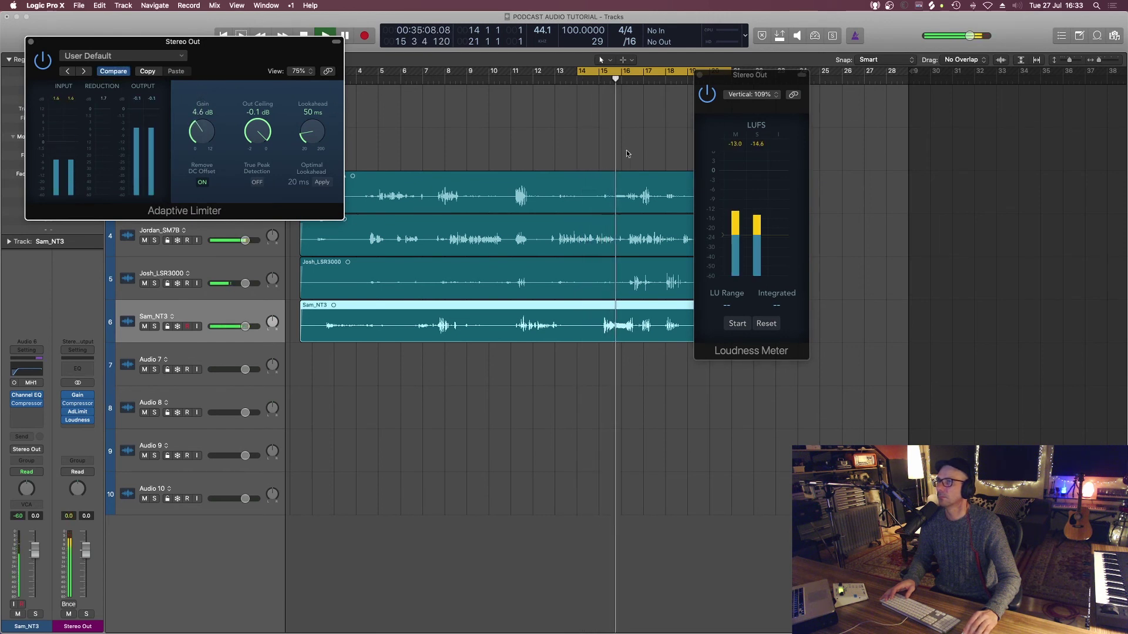
pyautogui.press('space')
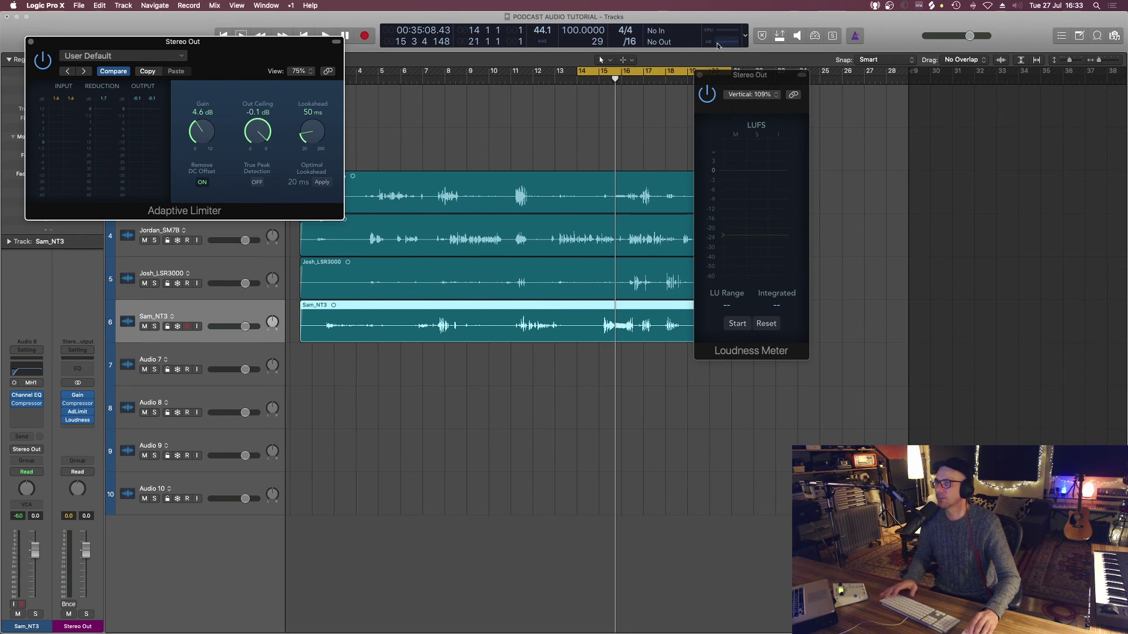
# Close the Loudness Meter and set the Adaptive Limiter's gain to 2.1 dB.
pyautogui.moveTo(716, 77); pyautogui.dragTo(672, 146)
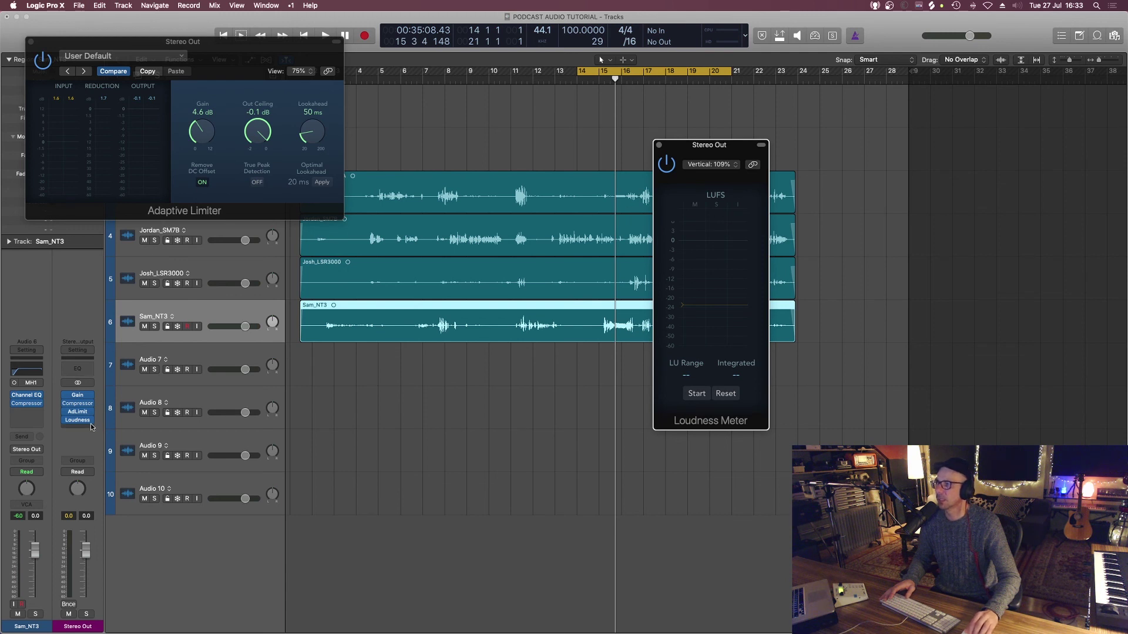
pyautogui.click(659, 145)
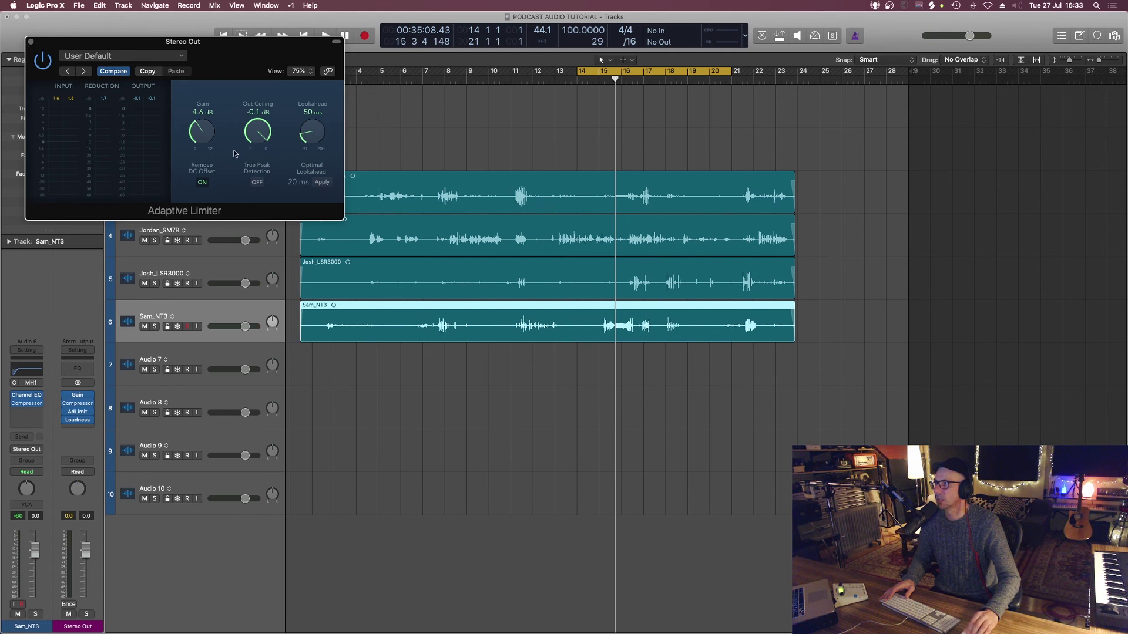
pyautogui.moveTo(199, 137); pyautogui.dragTo(199, 163)
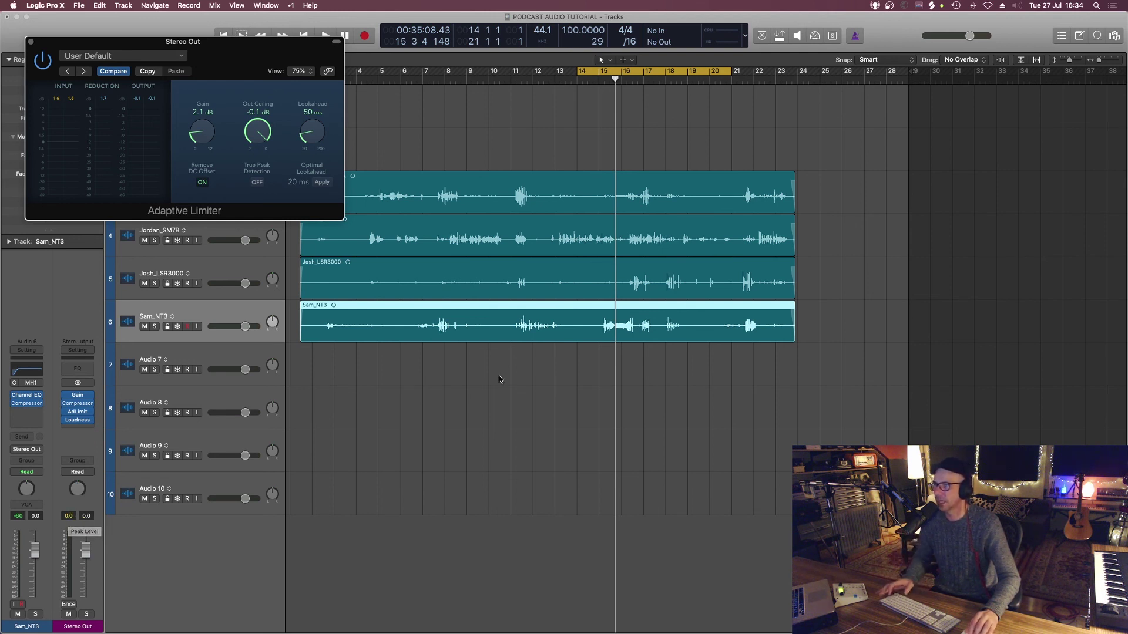
# Select the four voice regions on tracks 3 to 6 together.
pyautogui.moveTo(550, 403); pyautogui.dragTo(550, 137)
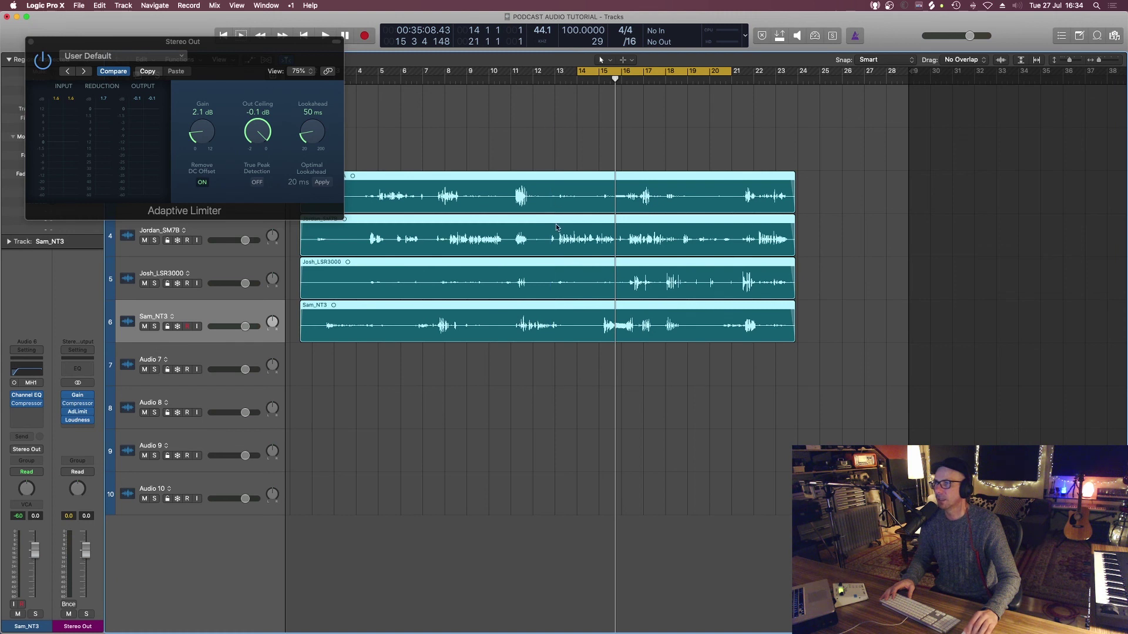